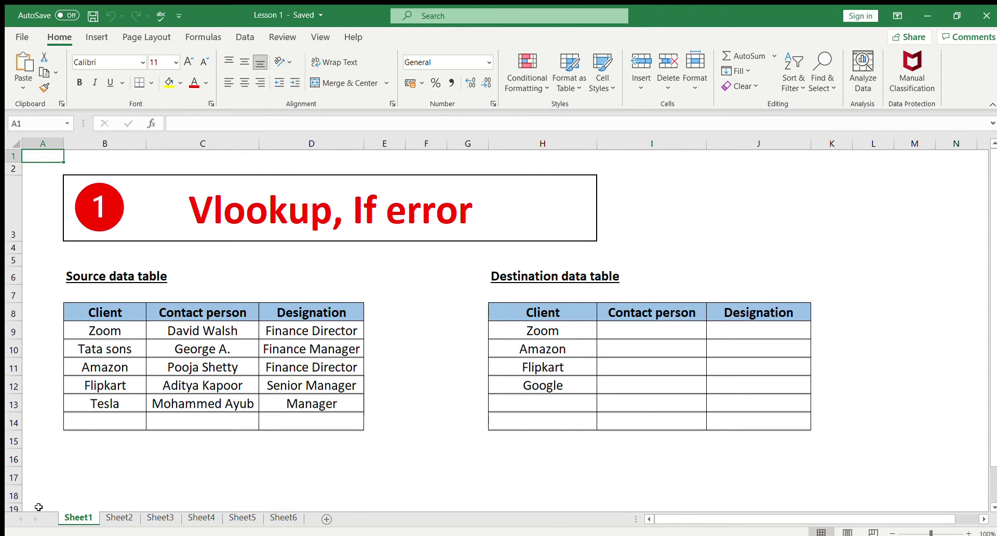
Review the Vlookup, If error title and the source table's Client, Contact person and Designation headers
left_click(237, 223)
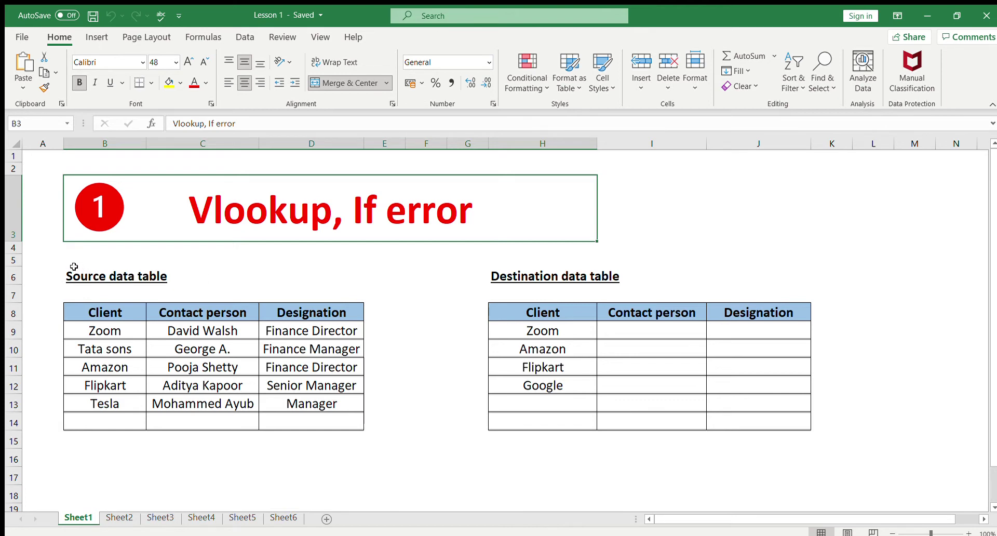
left_click_drag(75, 269, 307, 433)
left_click(83, 458)
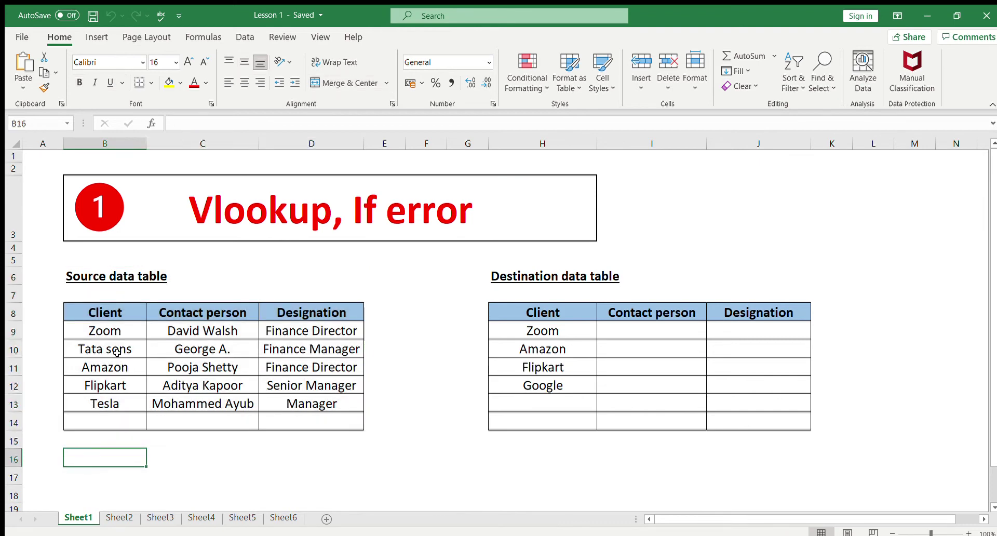
left_click(123, 309)
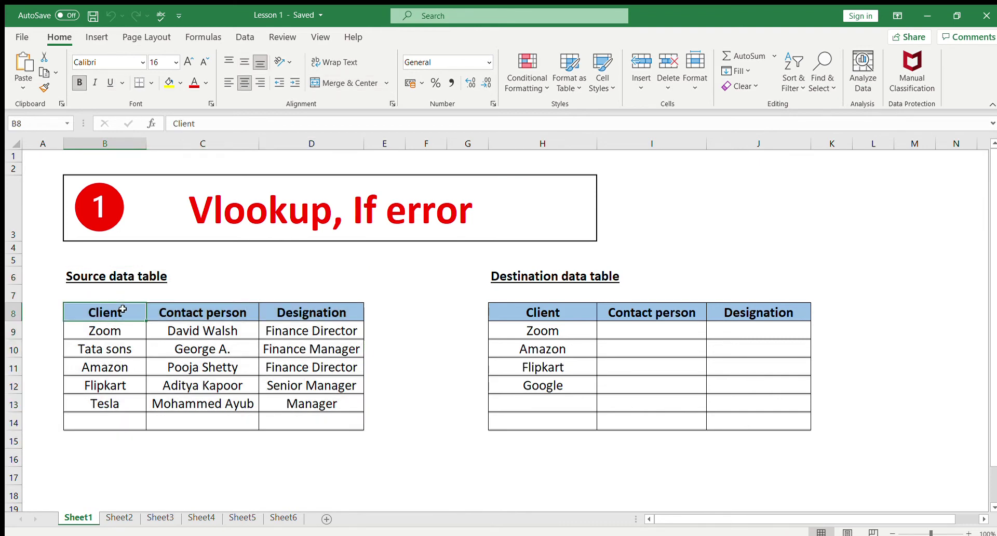
left_click(199, 309)
left_click(312, 309)
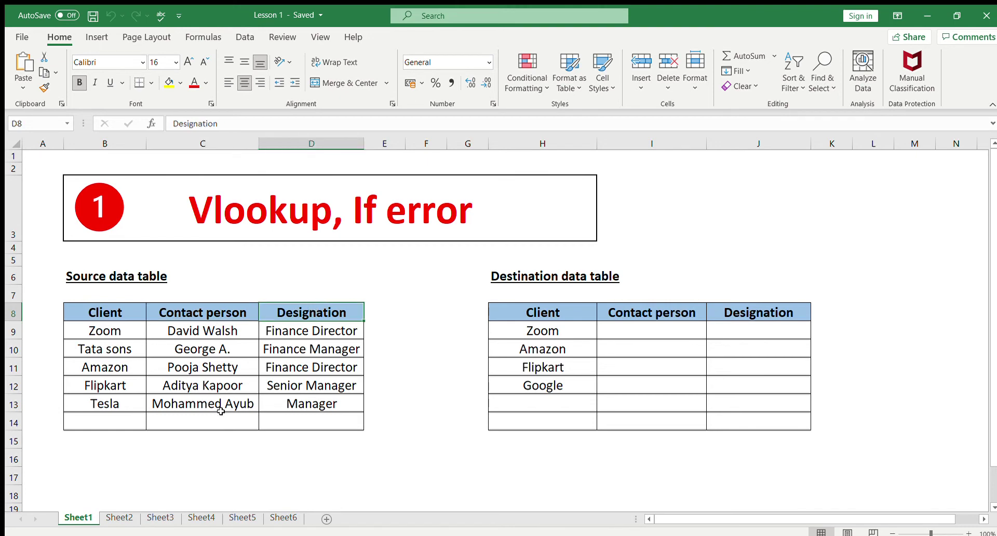
Examine the Destination data table's Client, Contact person and Designation headers and Zoom's empty row
left_click(529, 277)
left_click(607, 329)
left_click(543, 331)
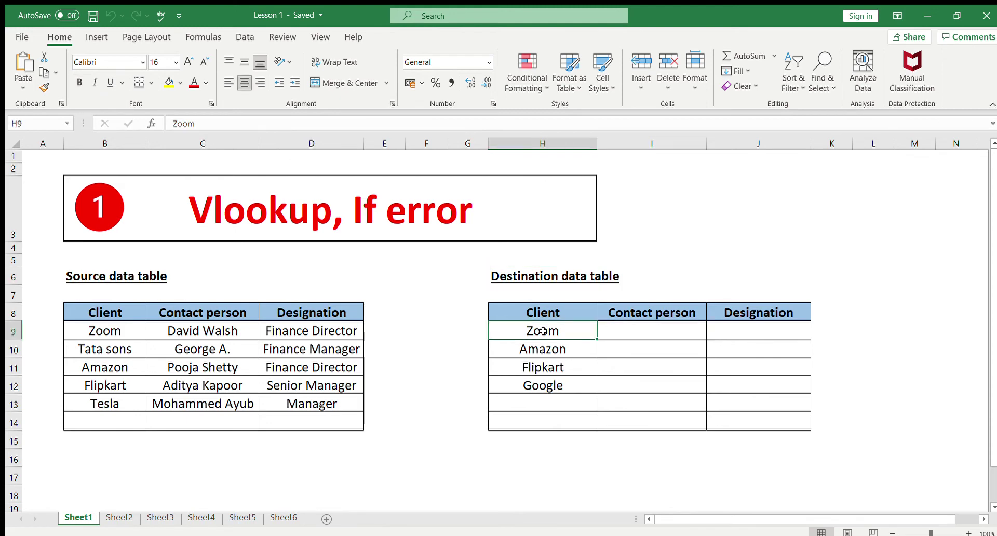
left_click(646, 332)
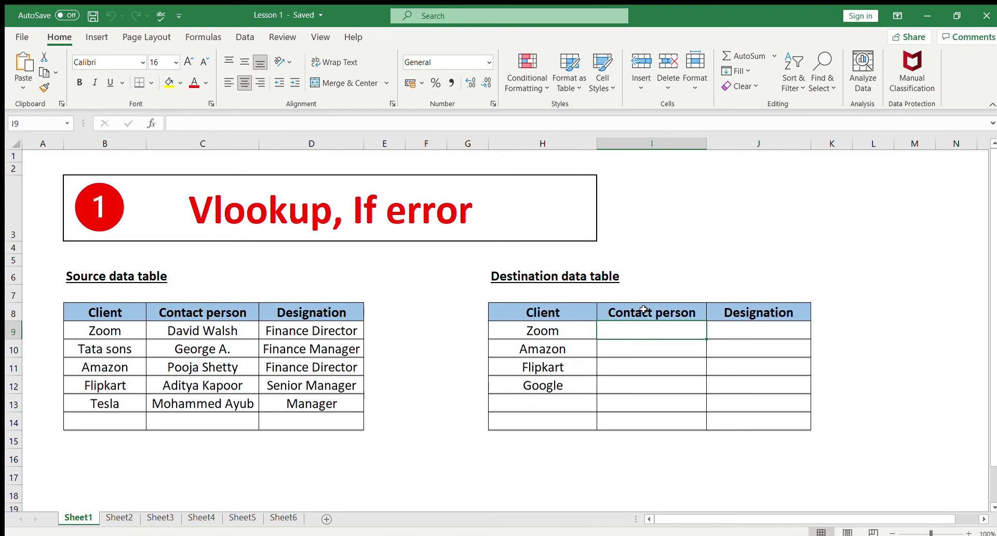
left_click_drag(632, 314, 731, 312)
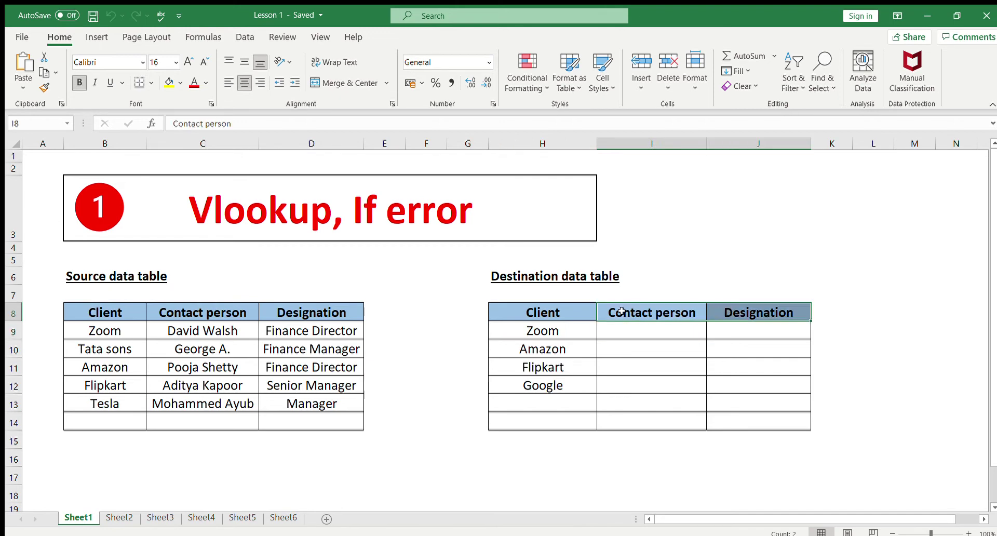
left_click(544, 314)
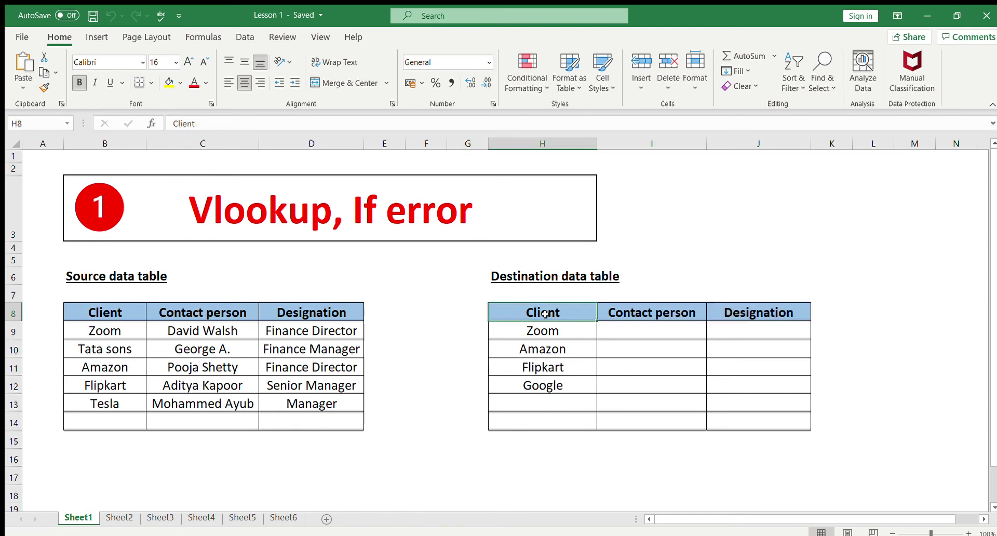
Compare the Zoom client cell H9 with the empty Contact person cell I9
left_click(646, 332)
left_click(563, 330)
left_click(634, 327)
left_click(569, 336)
left_click(633, 334)
left_click(564, 337)
left_click(645, 331)
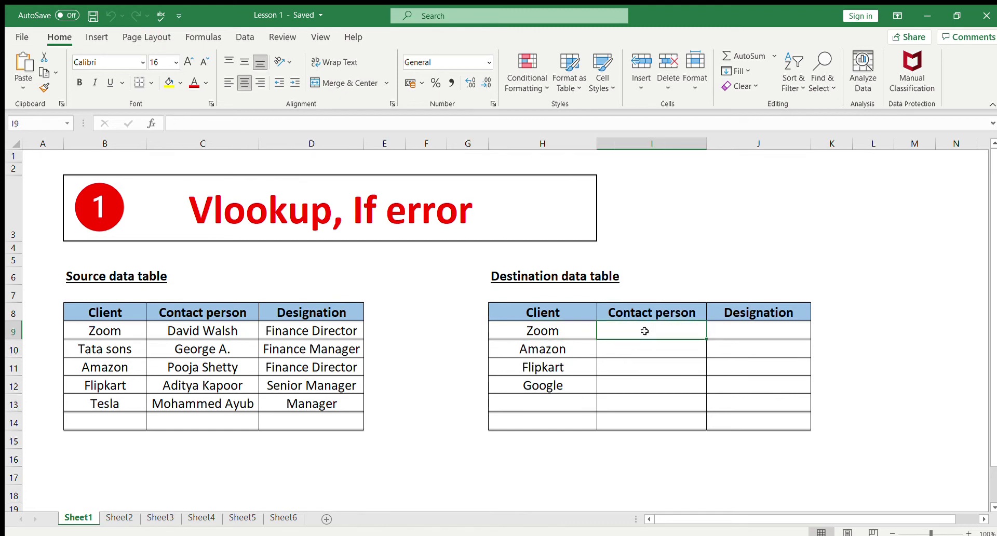
left_click(570, 332)
left_click_drag(202, 331, 260, 330)
left_click(616, 333)
left_click(133, 325)
left_click_drag(203, 330, 267, 330)
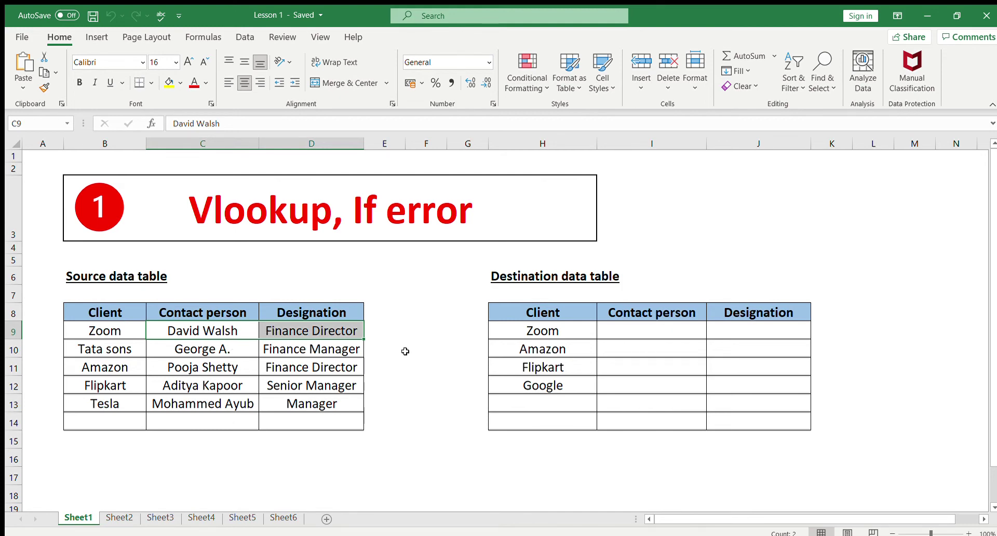
Enter =vlookup(H9,B8:D13,2,false) in I9 to return Zoom's contact person, David Walsh
left_click(651, 328)
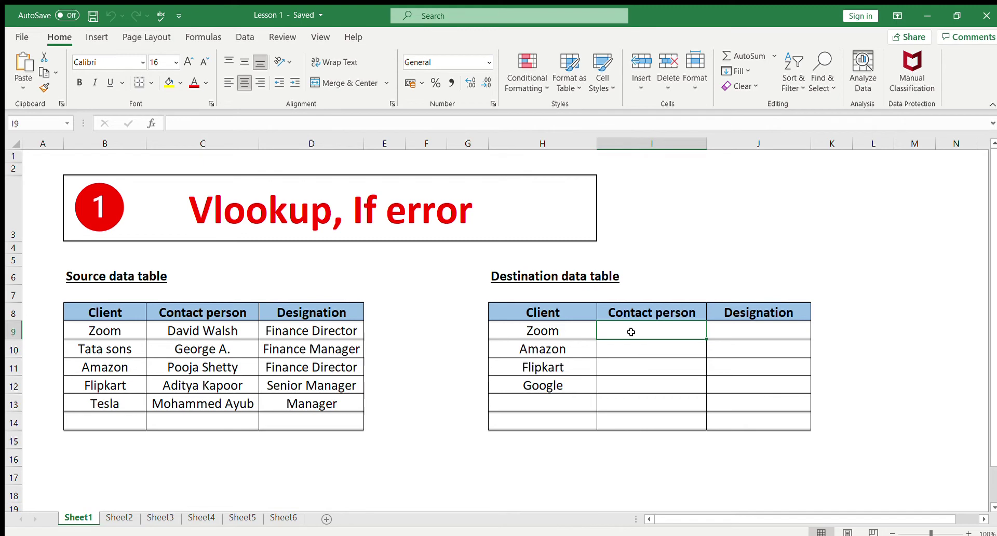
type("=")
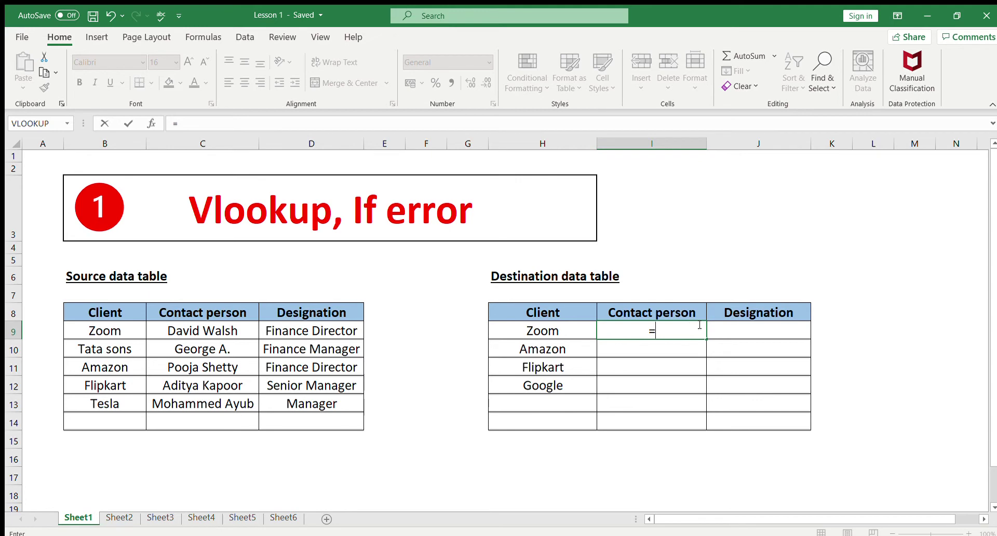
type("vlookup(")
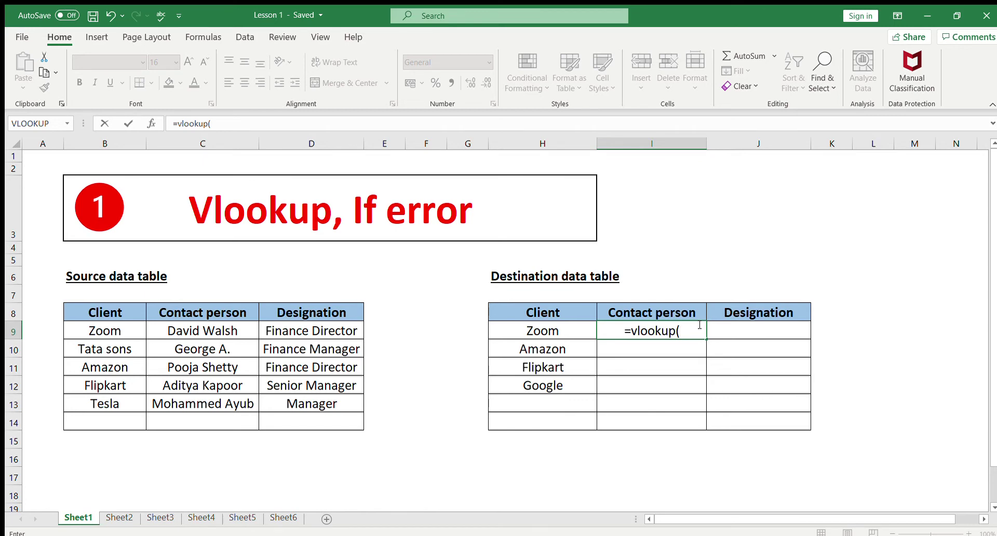
left_click(543, 331)
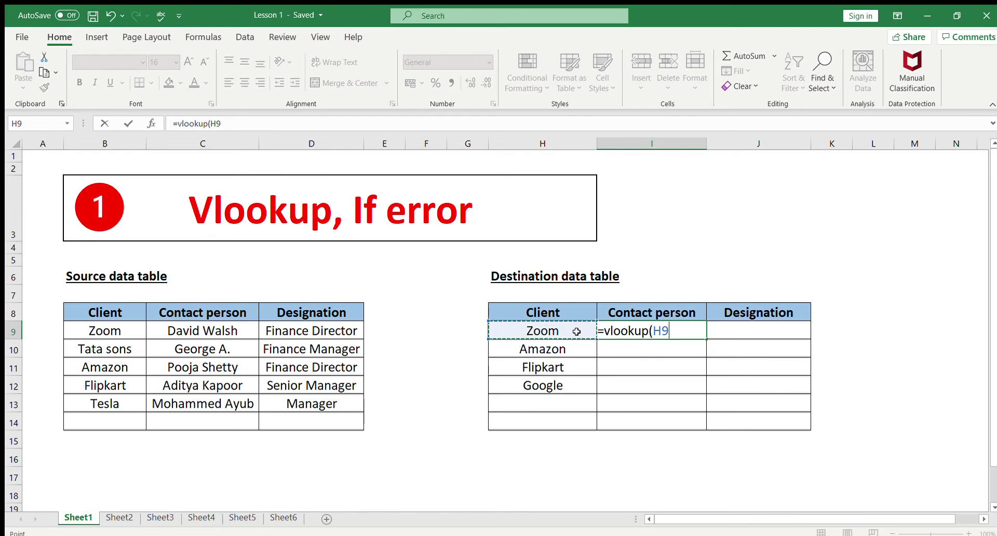
type(",")
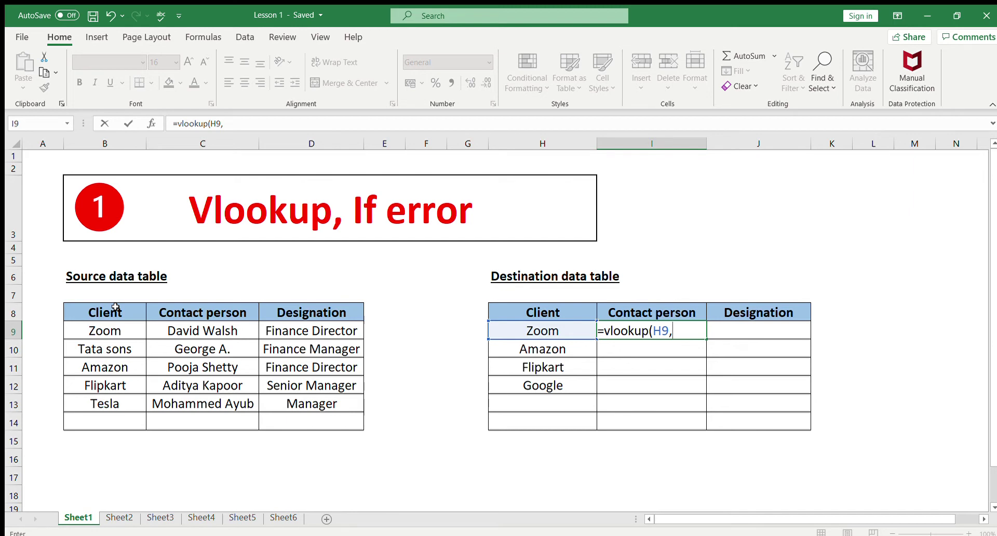
left_click_drag(116, 307, 292, 404)
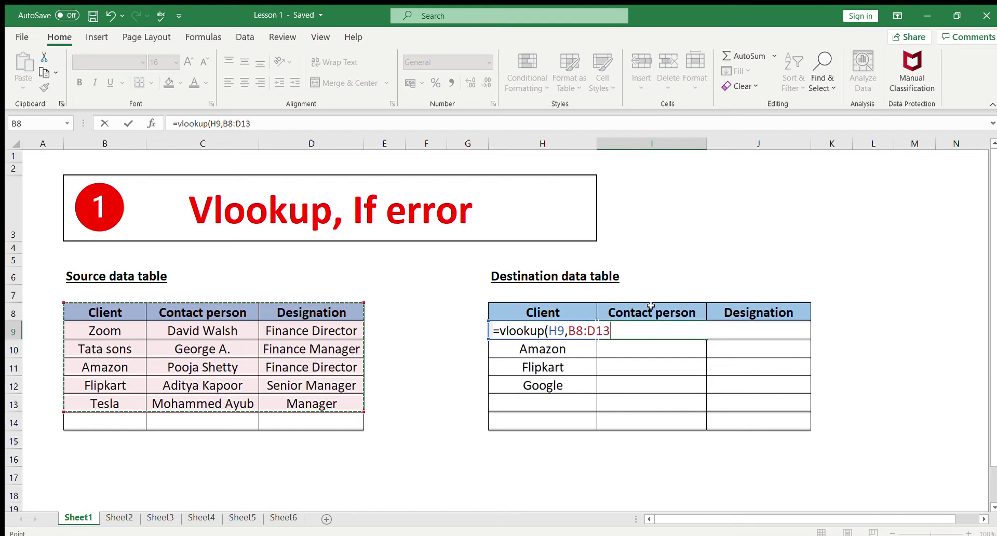
type(",")
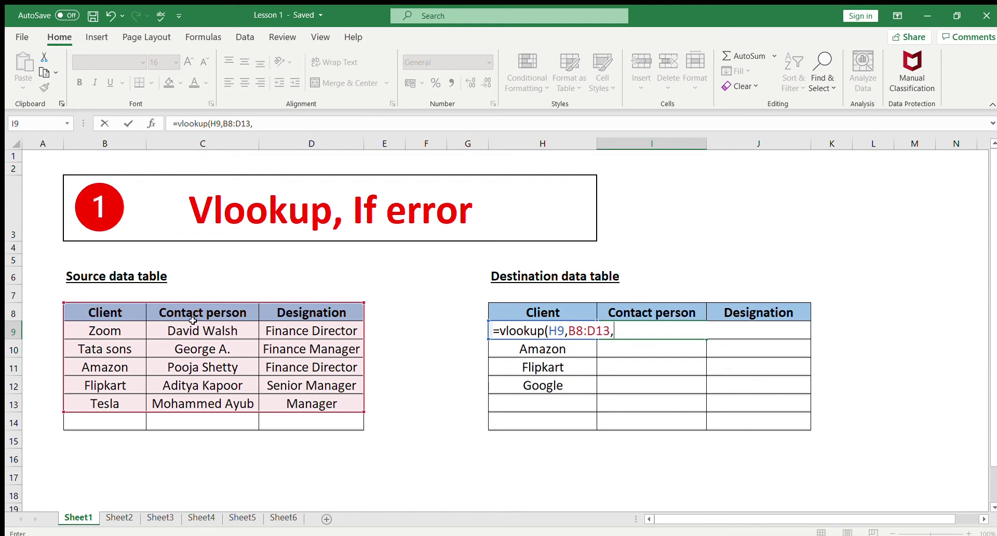
type("2,false")
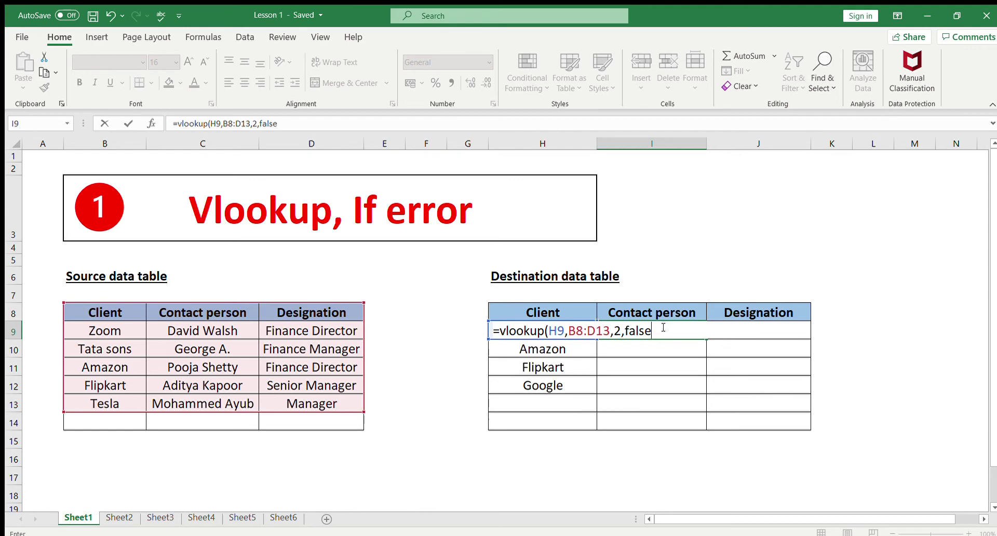
type(")")
key("Return")
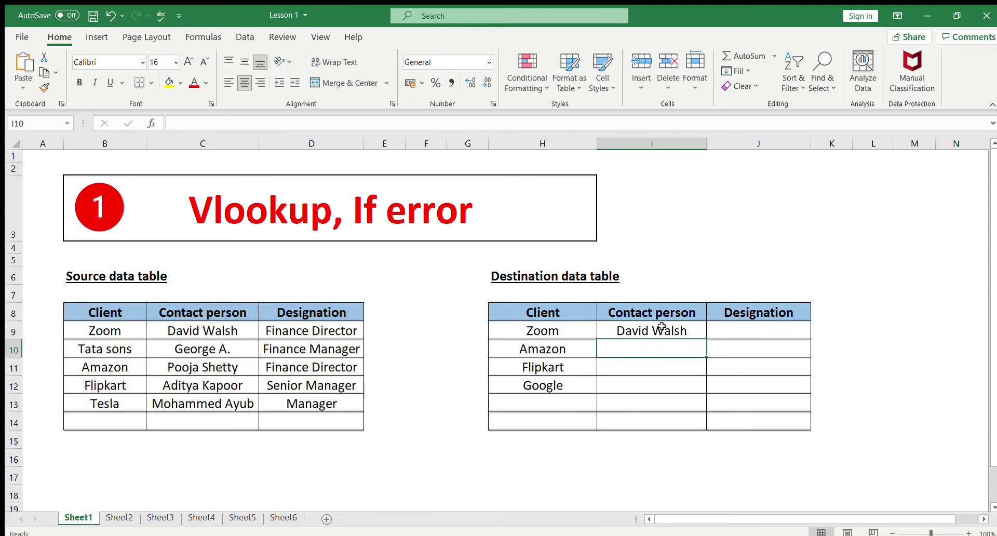
left_click(675, 327)
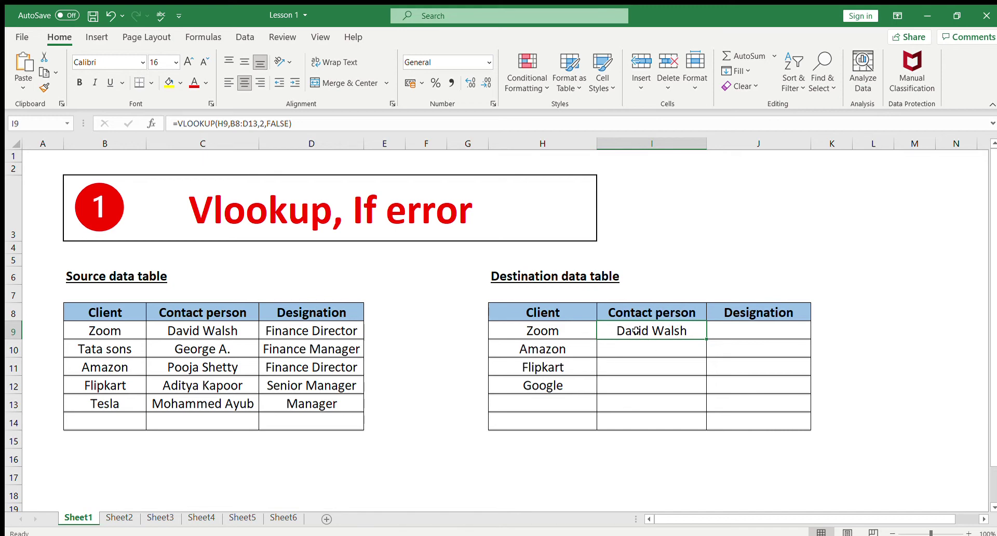
left_click(217, 333)
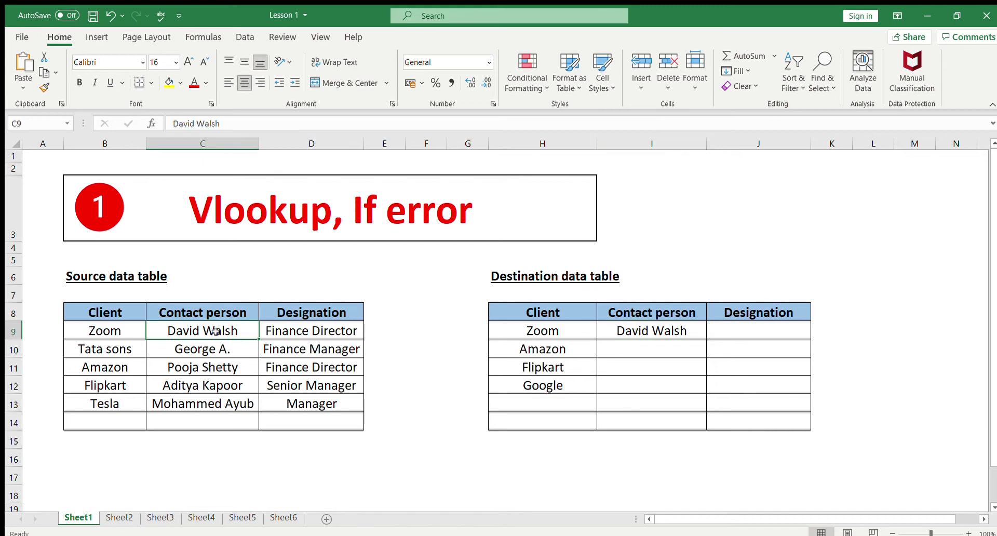
left_click(671, 329)
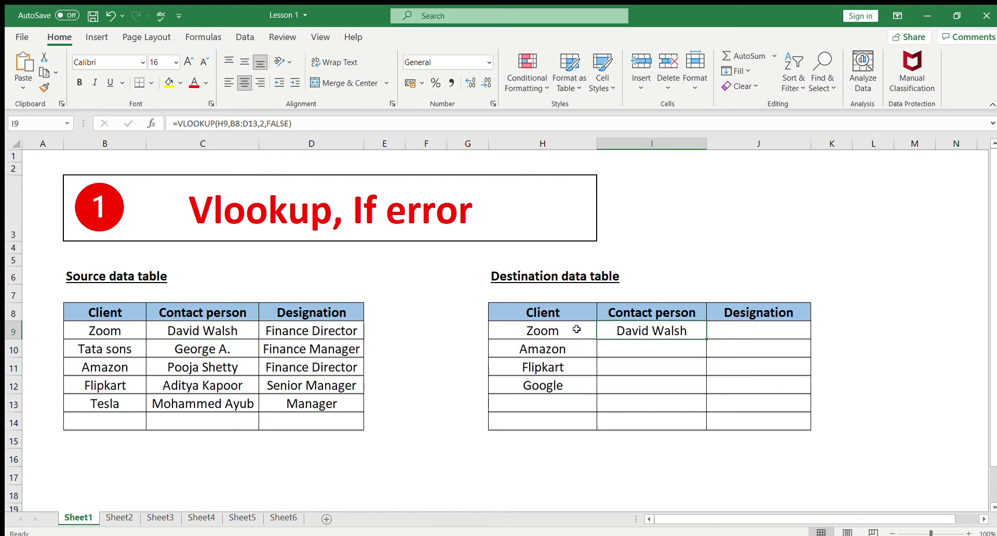
left_click(556, 331)
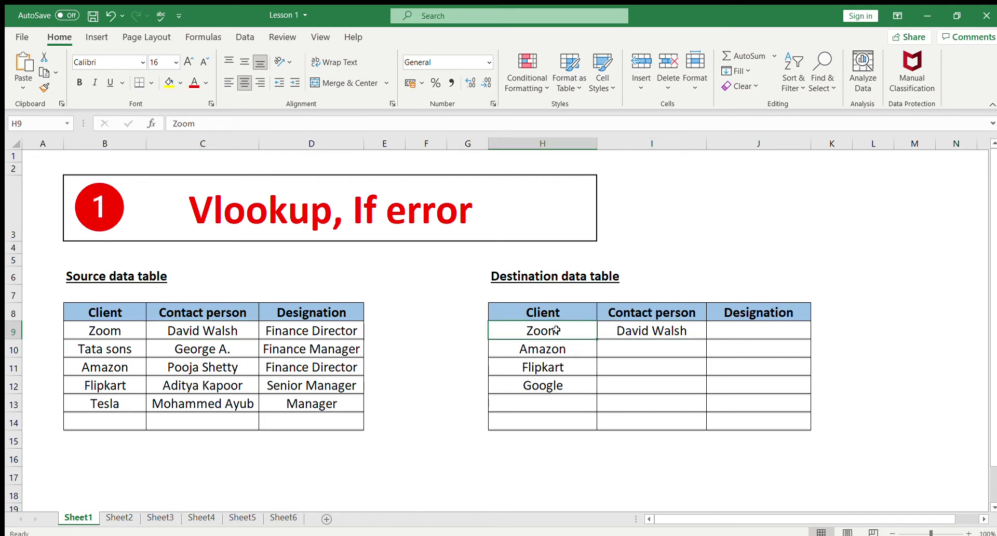
left_click(656, 327)
double_click(657, 327)
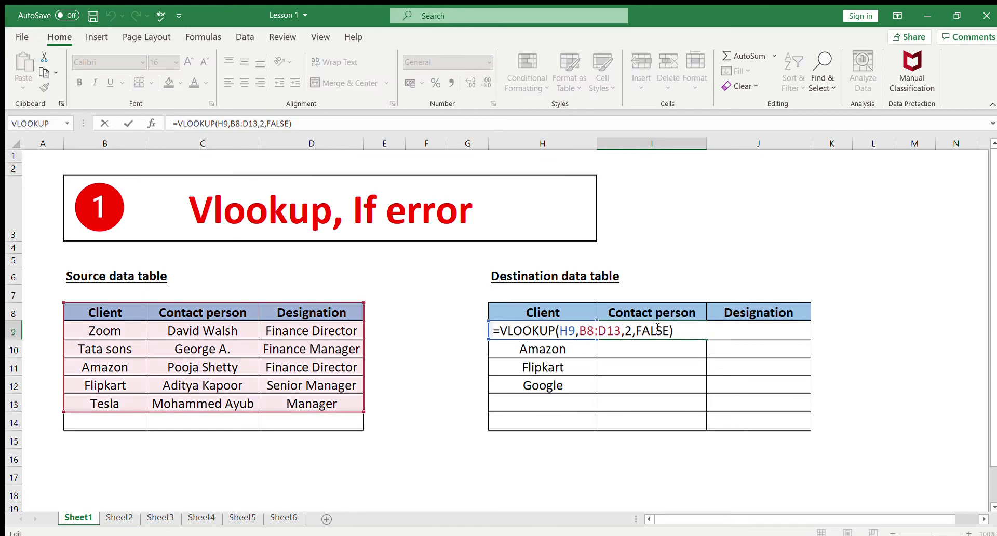
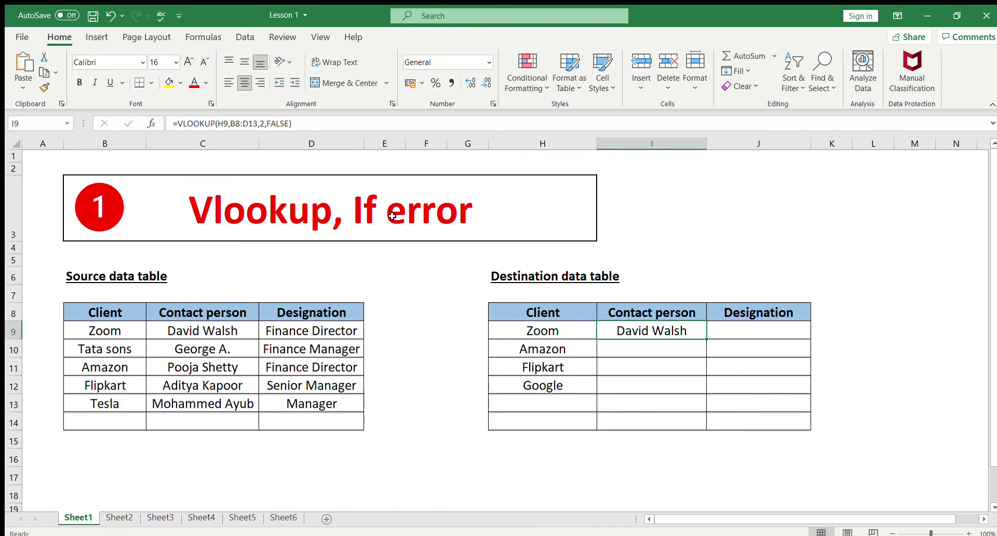
Make I9's lookup range absolute as $B$8:$D$13 and fill it down to I12
left_click(249, 119)
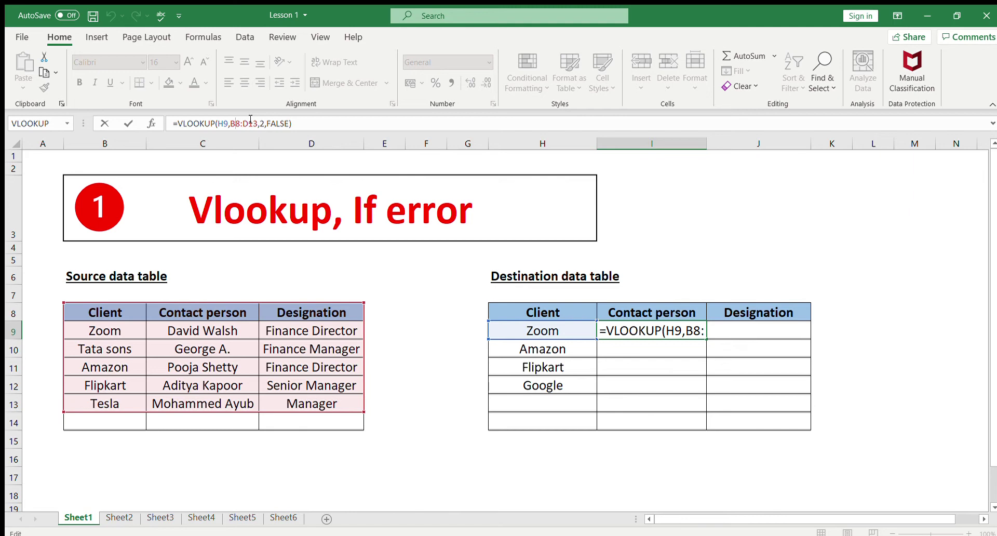
key("F4")
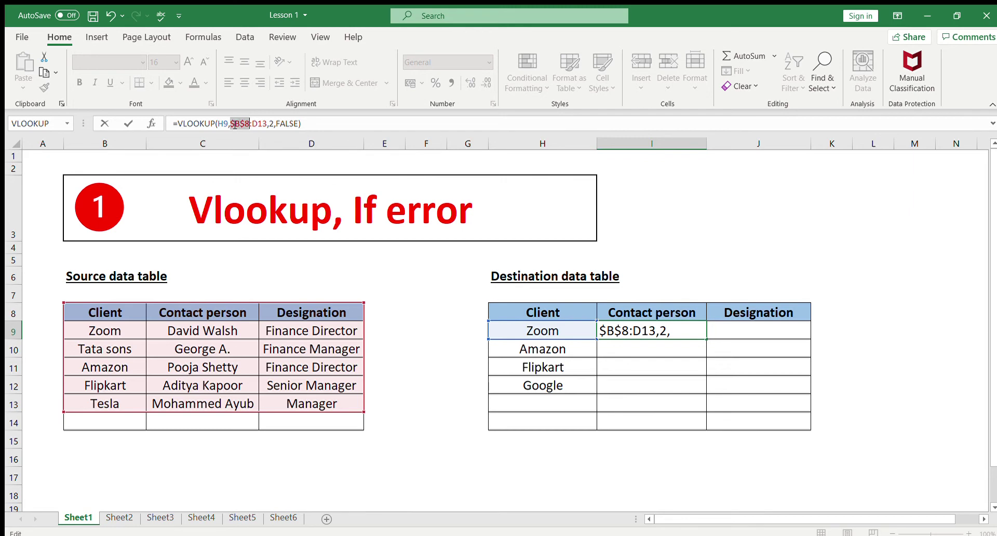
left_click(259, 123)
key("F4")
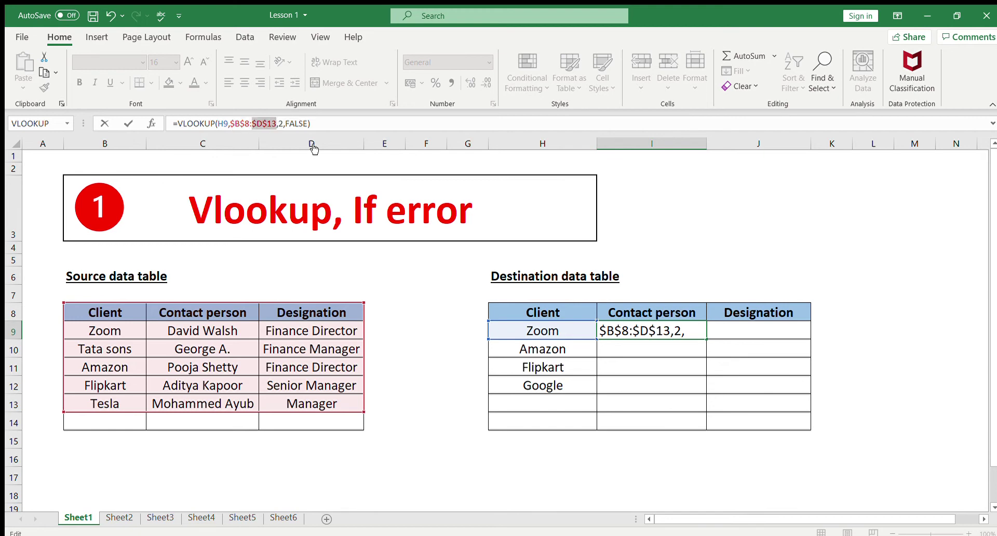
key("Return")
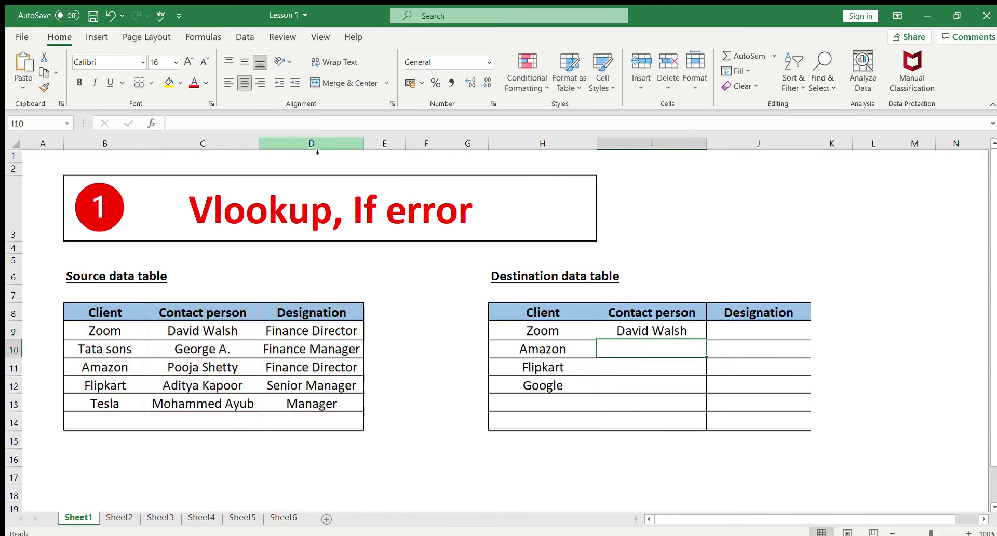
left_click(677, 327)
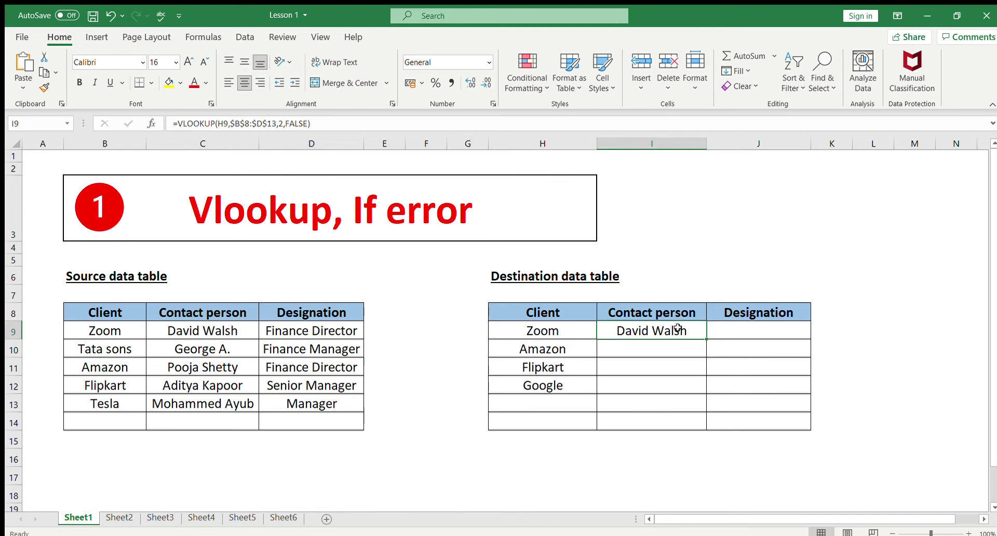
double_click(705, 339)
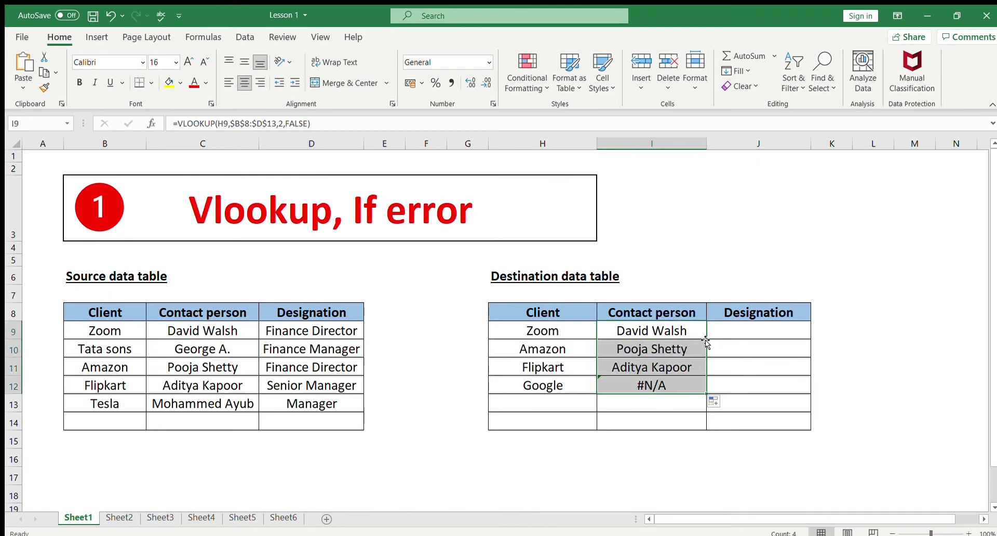
left_click(650, 328)
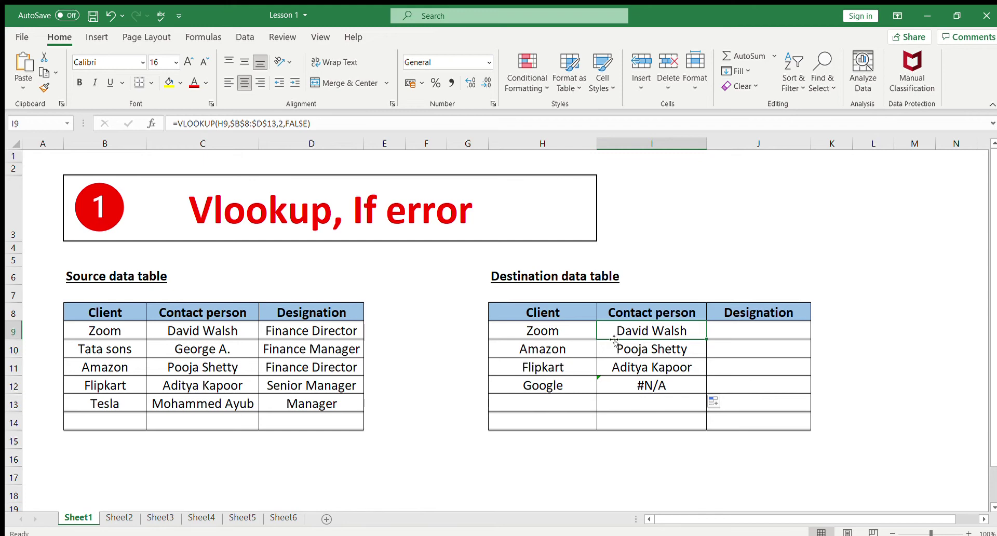
left_click_drag(640, 359, 641, 350)
left_click(574, 328)
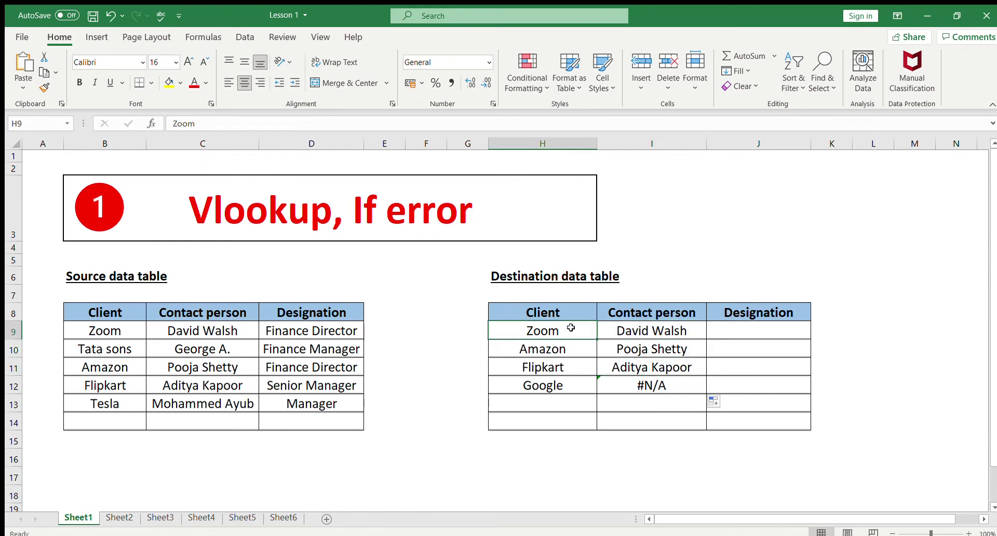
left_click(562, 368)
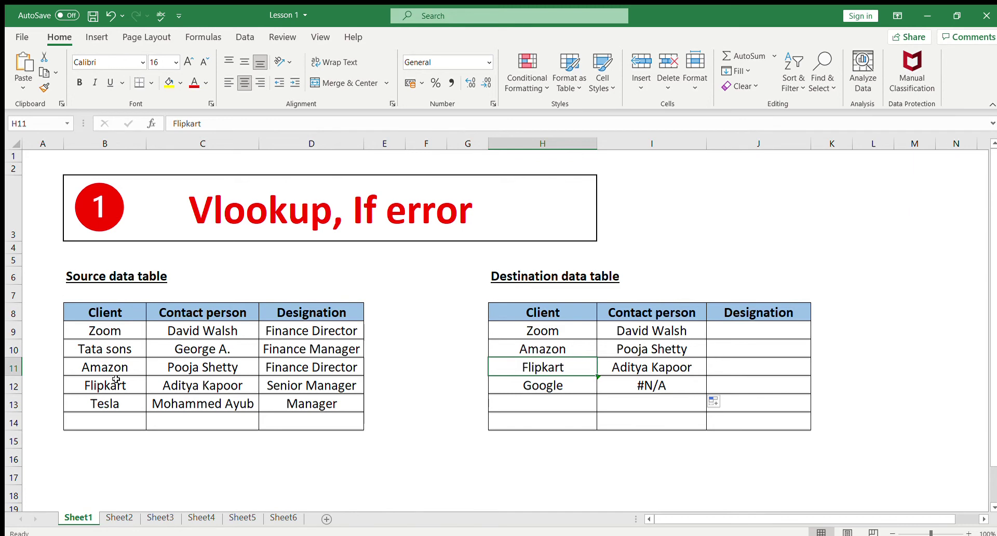
left_click(686, 335)
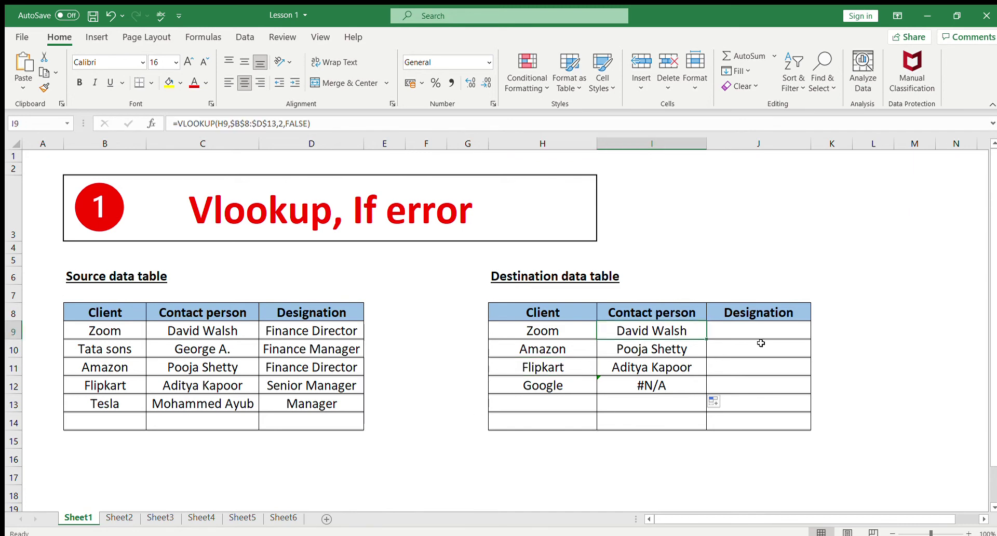
left_click(744, 330)
left_click(673, 333)
left_click(733, 333)
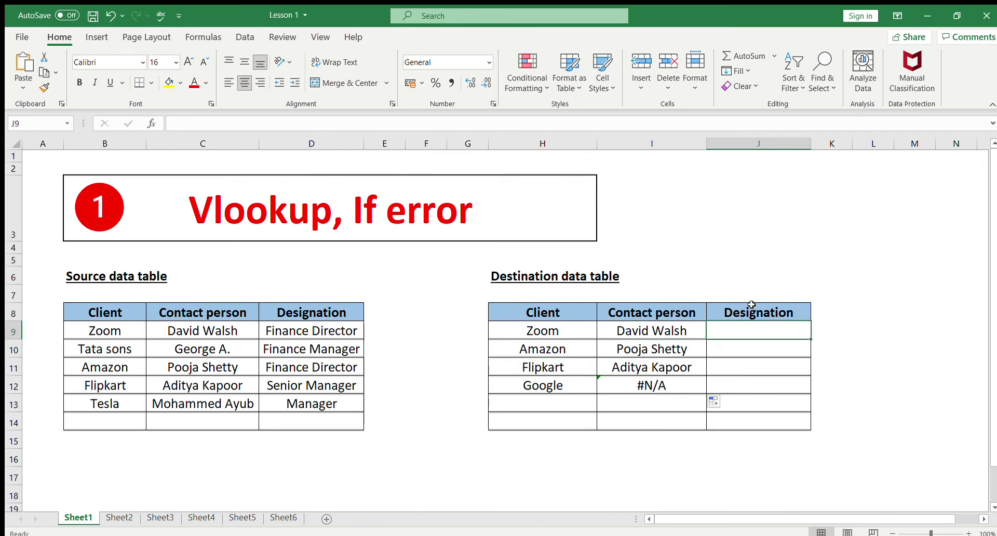
left_click(684, 333)
left_click(736, 333)
left_click(669, 333)
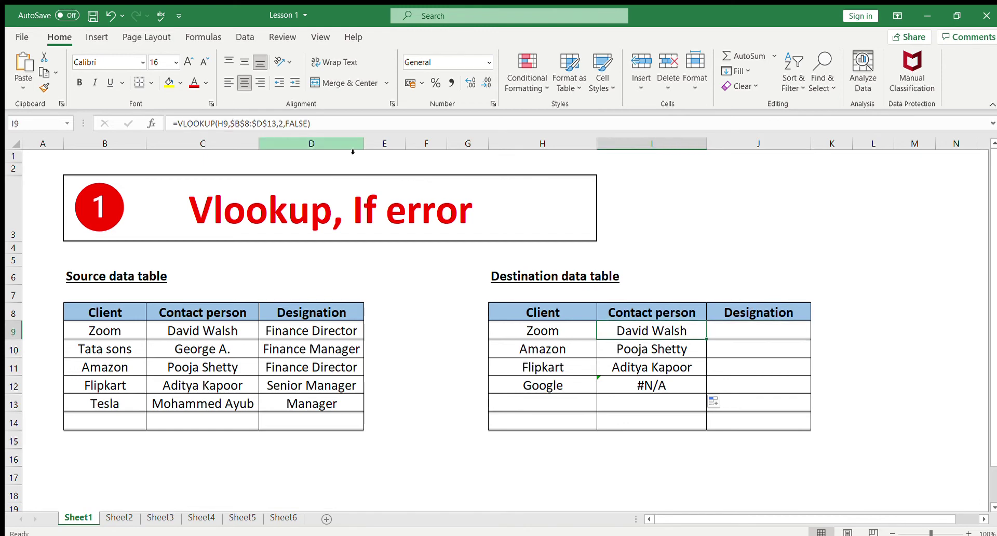
left_click(321, 124)
Copy I9's contact lookup formula into J9
key("shift+Home")
key("ctrl+c")
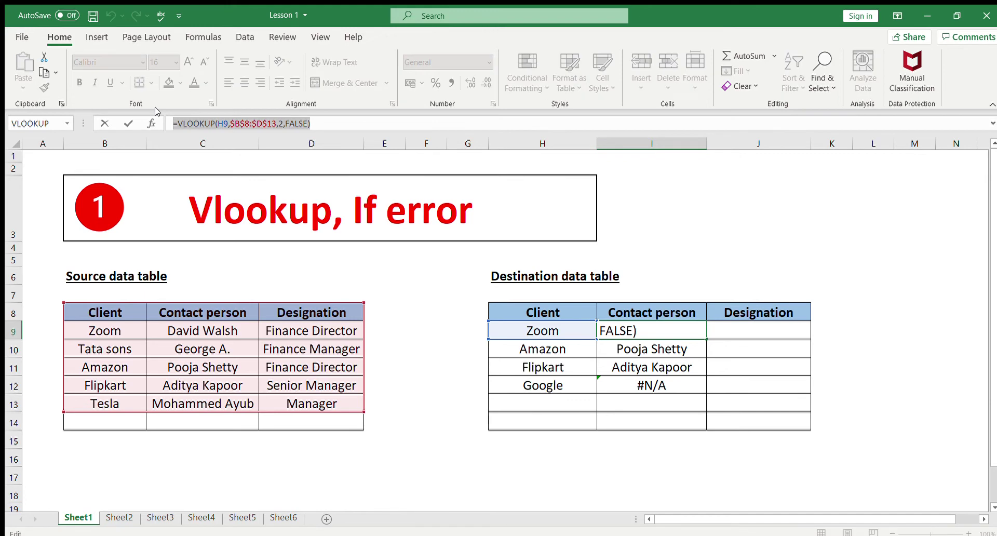
type("=")
left_click(831, 348)
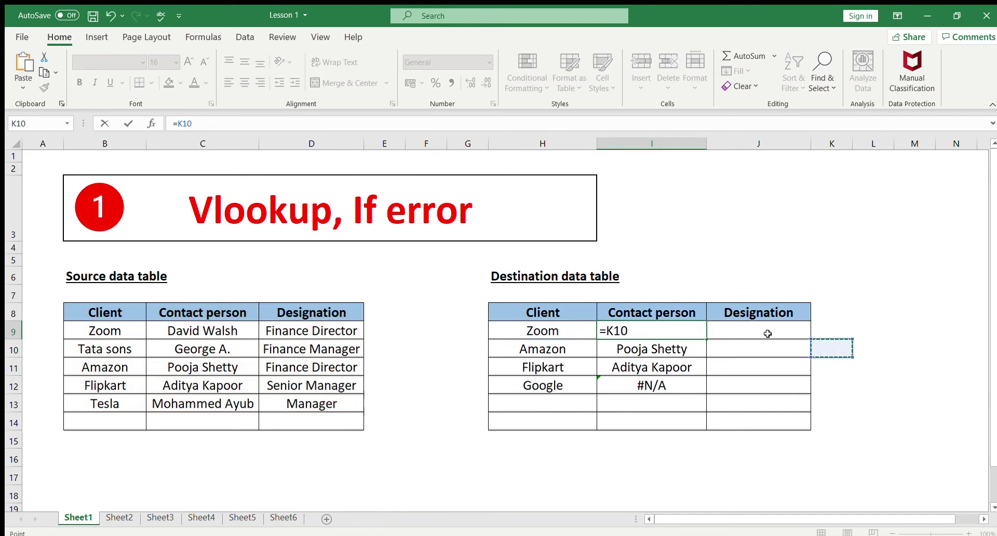
key("Escape")
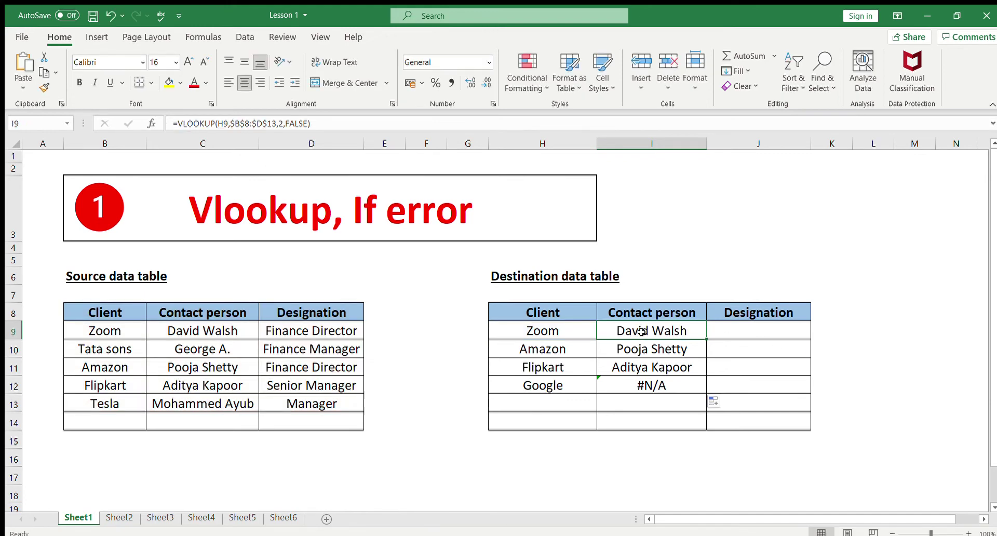
left_click(731, 330)
left_click(625, 332)
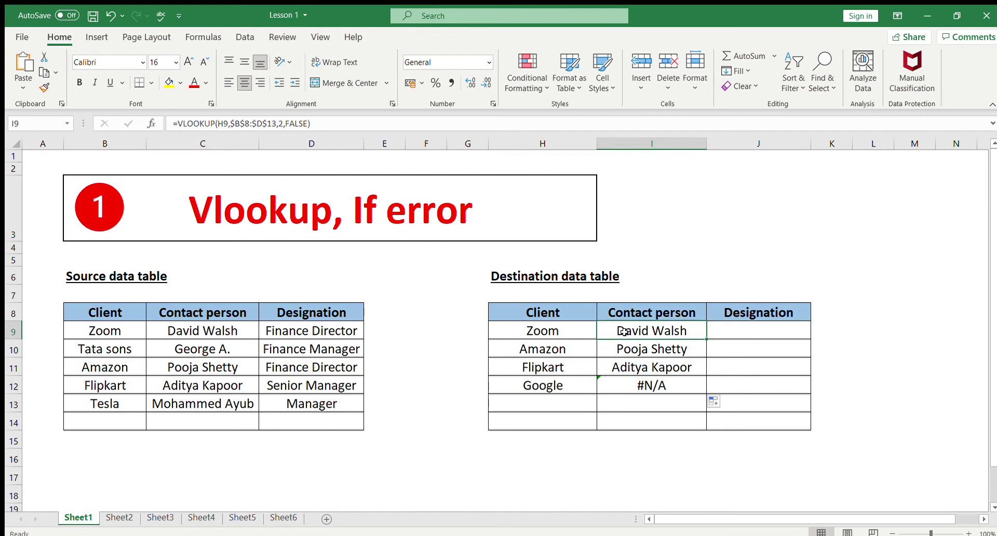
left_click(723, 332)
key("ctrl+v")
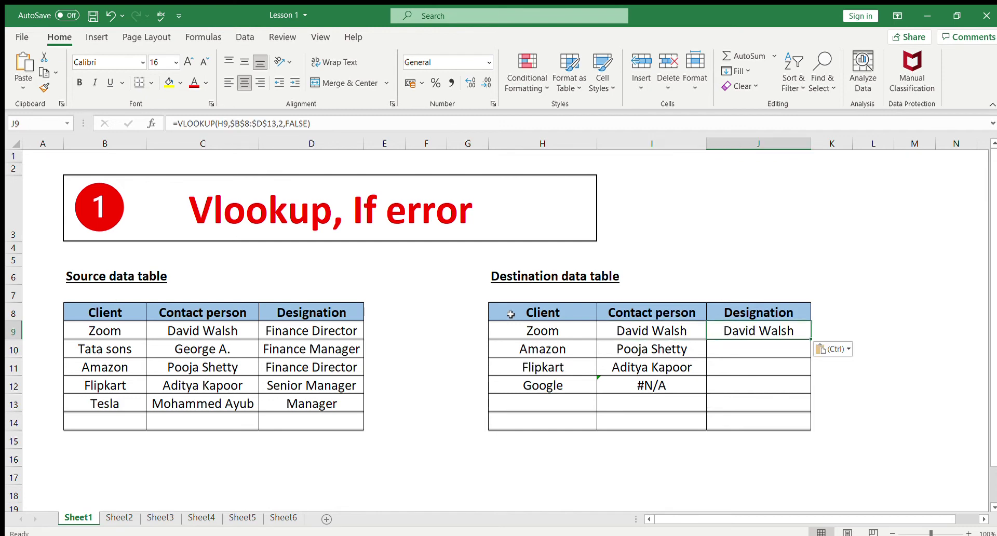
key("F2")
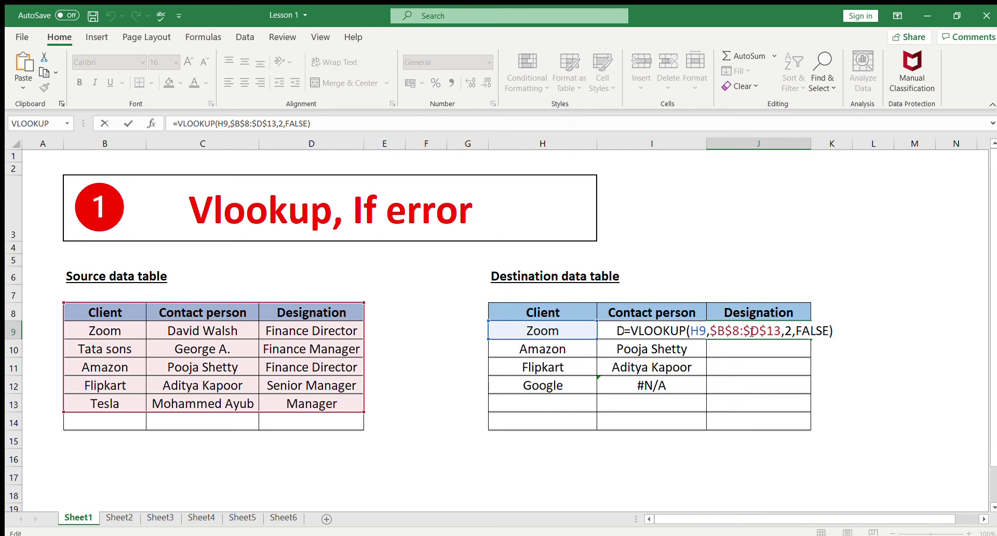
key("ctrl+Return")
Change J9's column index from 2 to 3 so it returns Finance Director
key("Up")
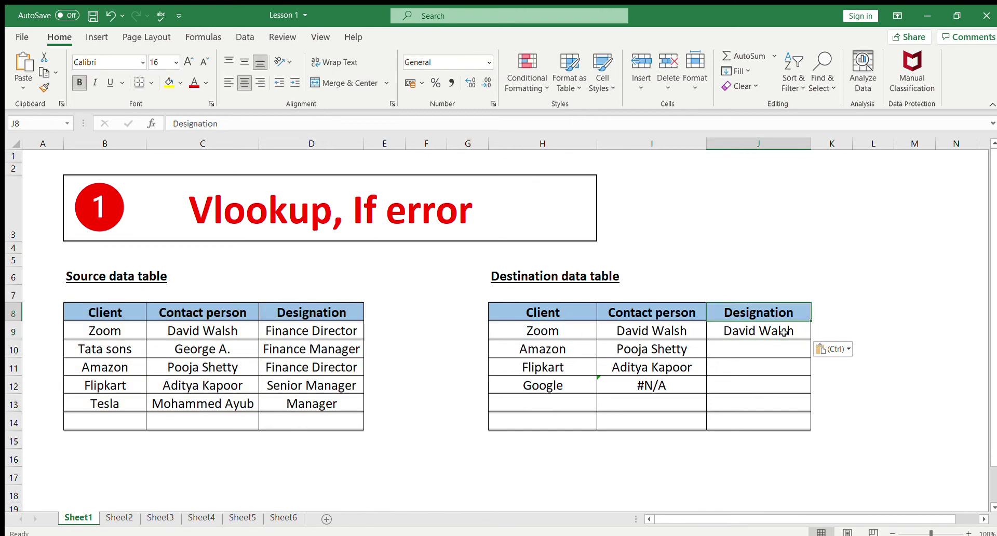
key("Down")
double_click(784, 331)
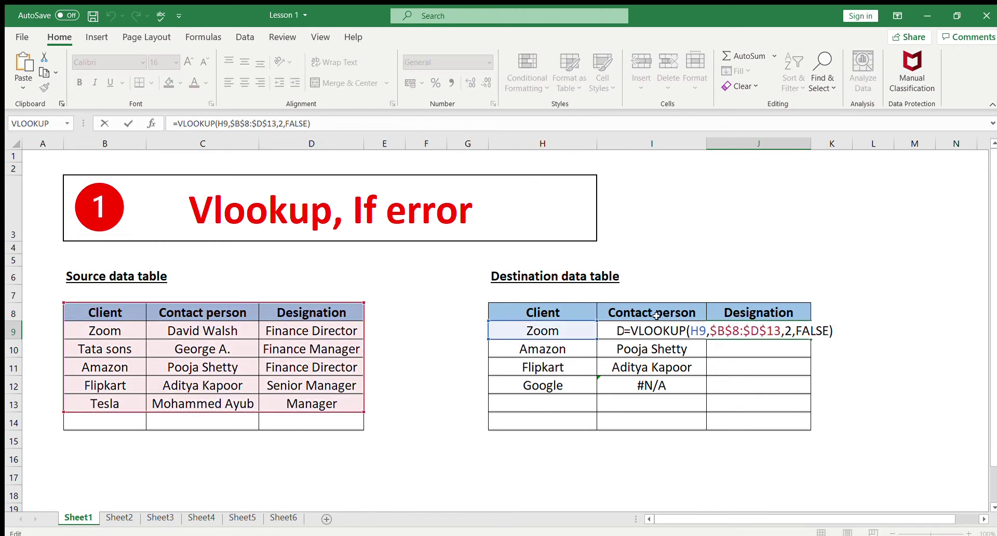
left_click(286, 123)
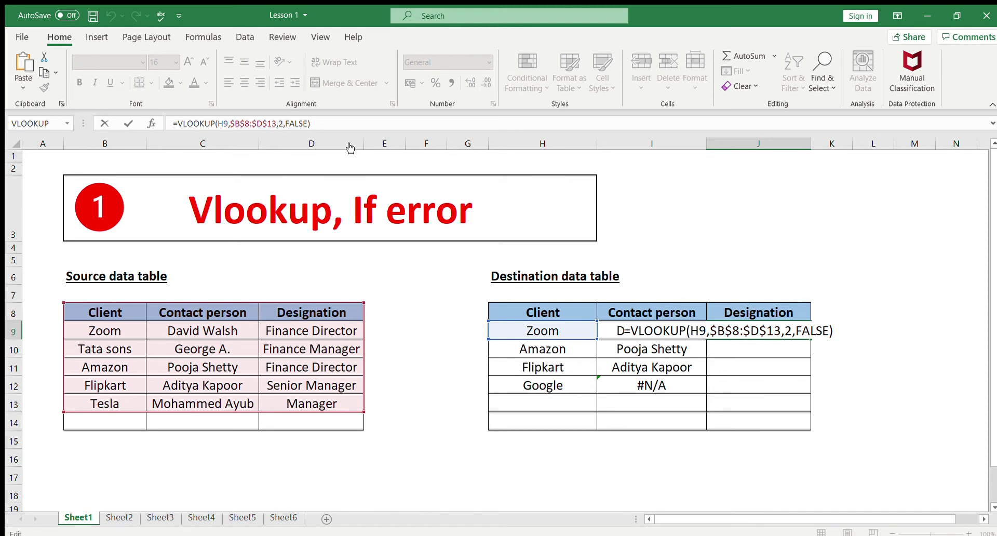
key("BackSpace")
type("3")
key("Return")
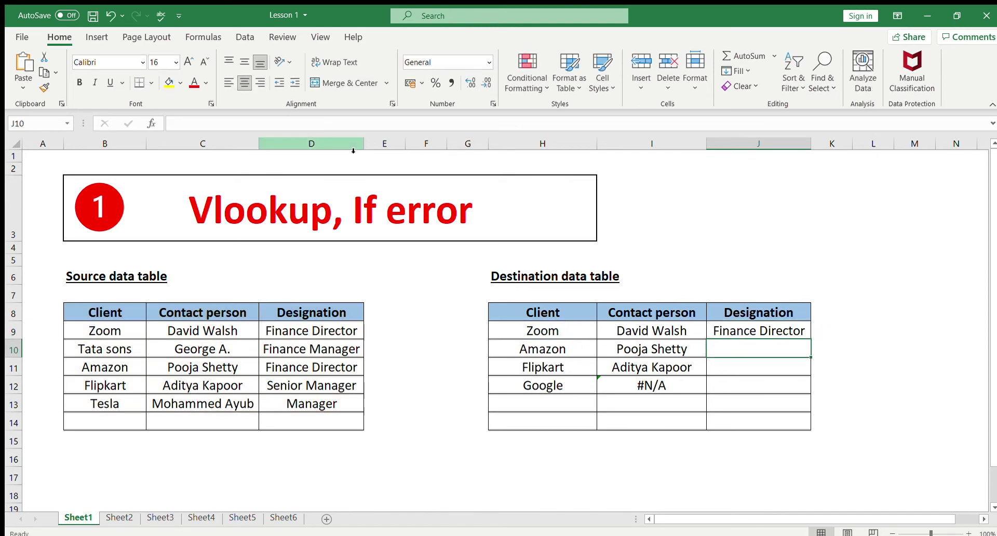
left_click(795, 330)
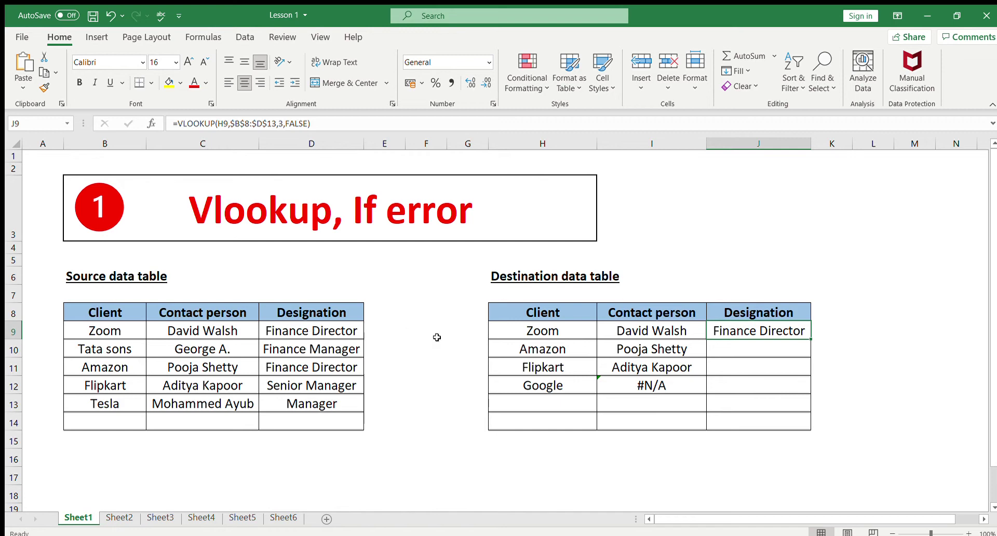
left_click_drag(811, 339, 805, 397)
left_click(748, 422)
left_click(744, 340)
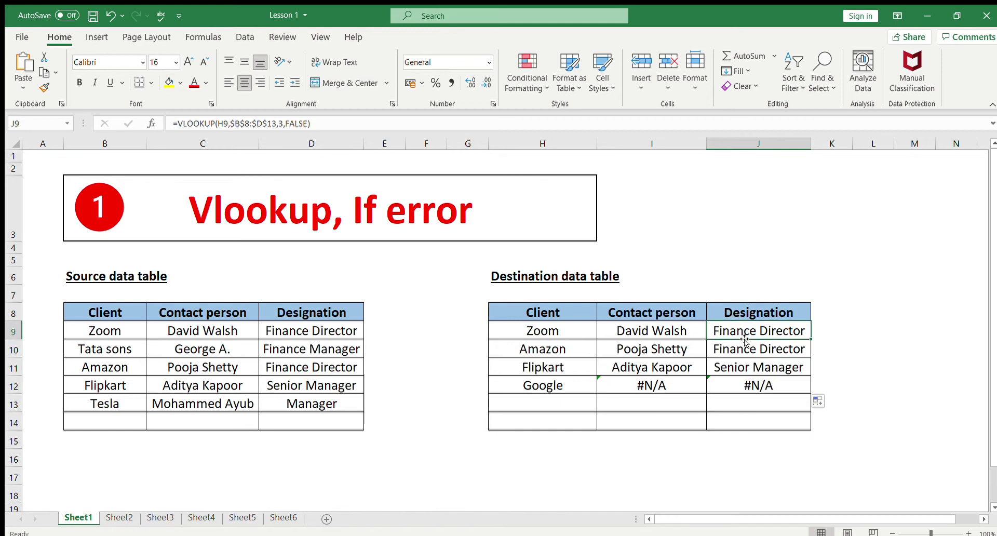
left_click(659, 330)
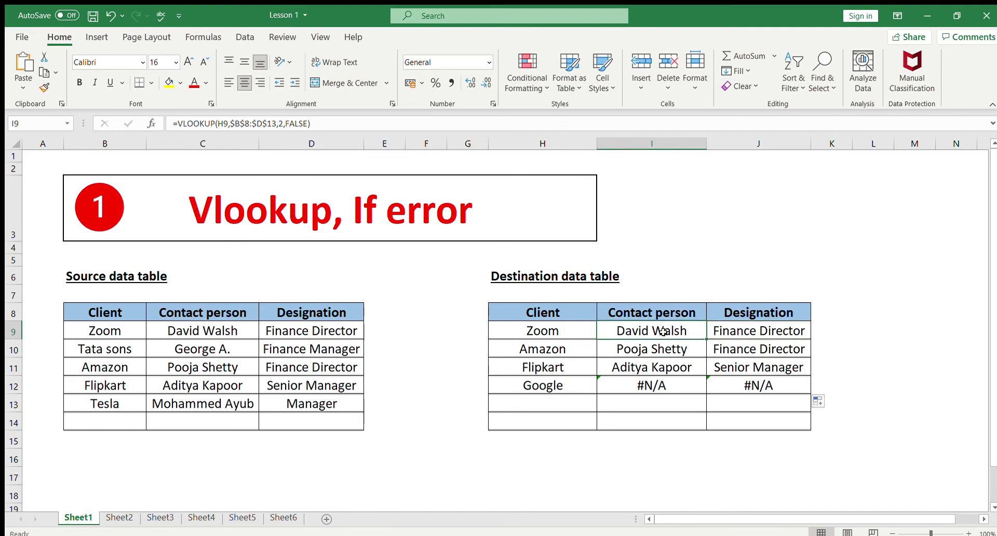
left_click(545, 387)
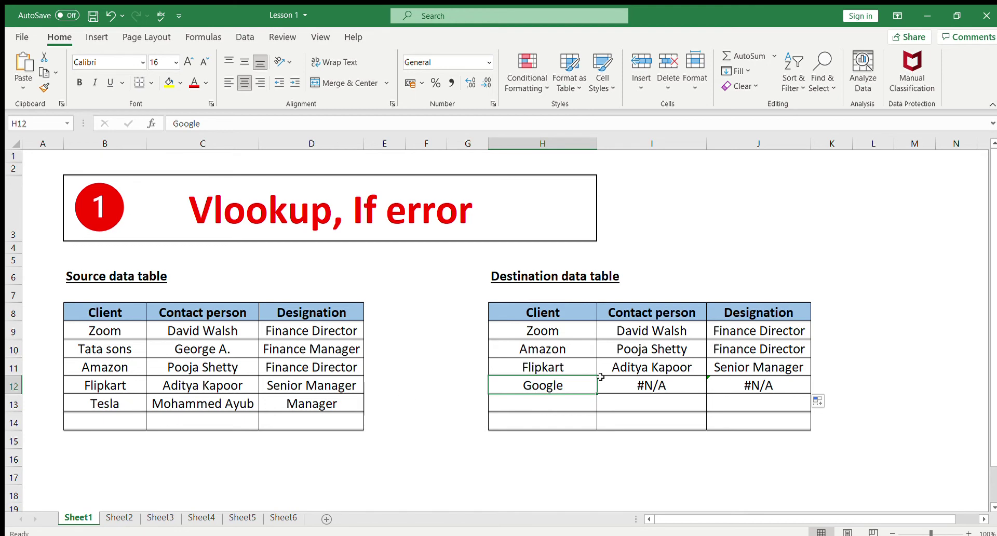
left_click(644, 381)
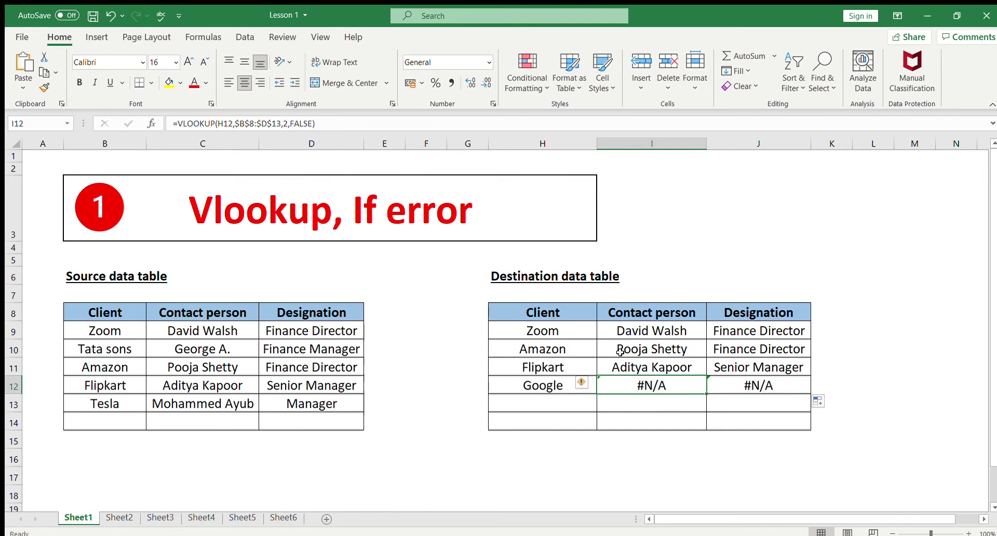
left_click(548, 392)
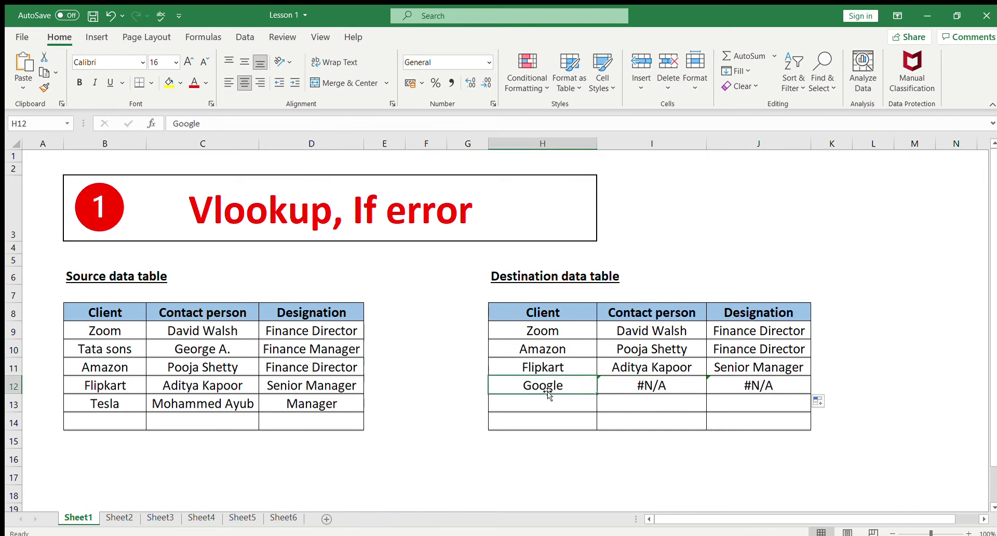
left_click(659, 385)
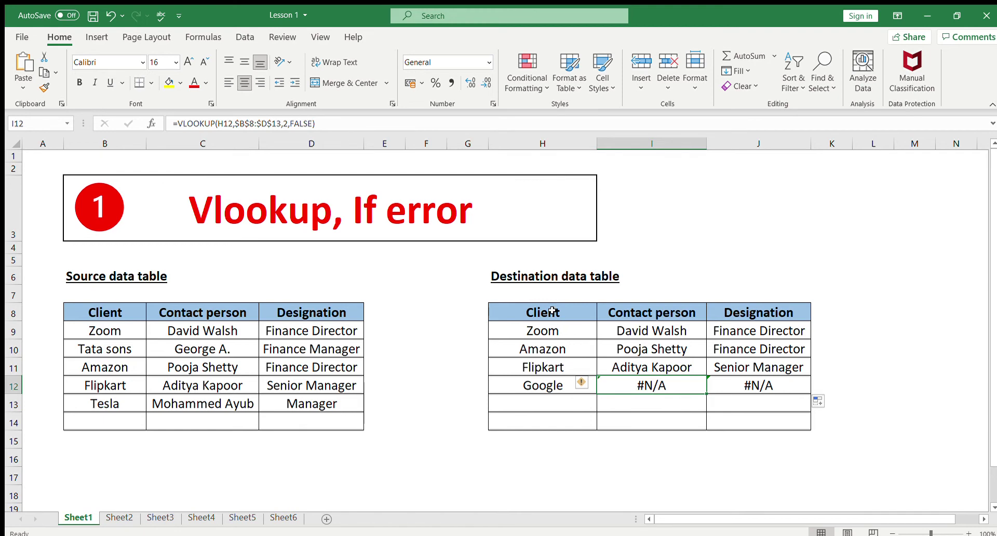
left_click(548, 387)
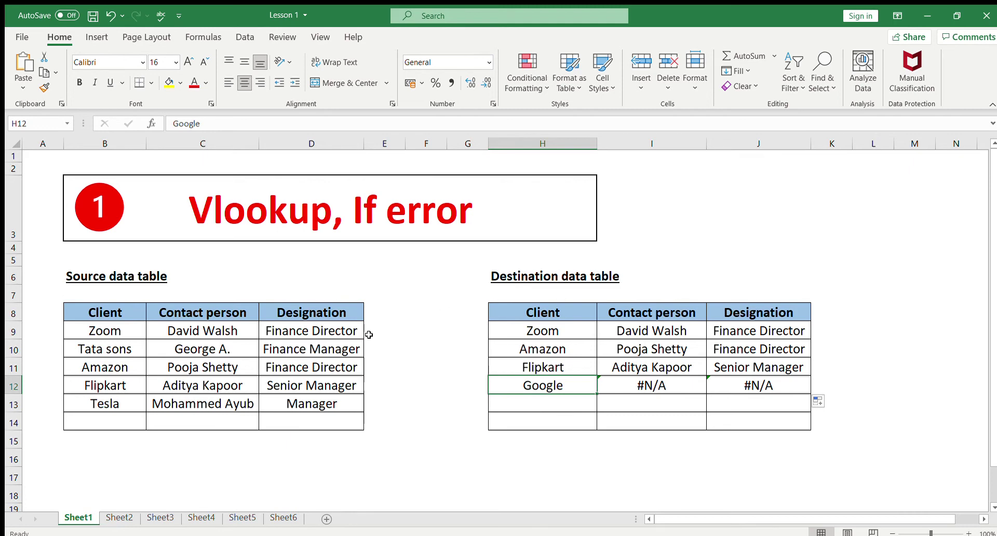
left_click(641, 385)
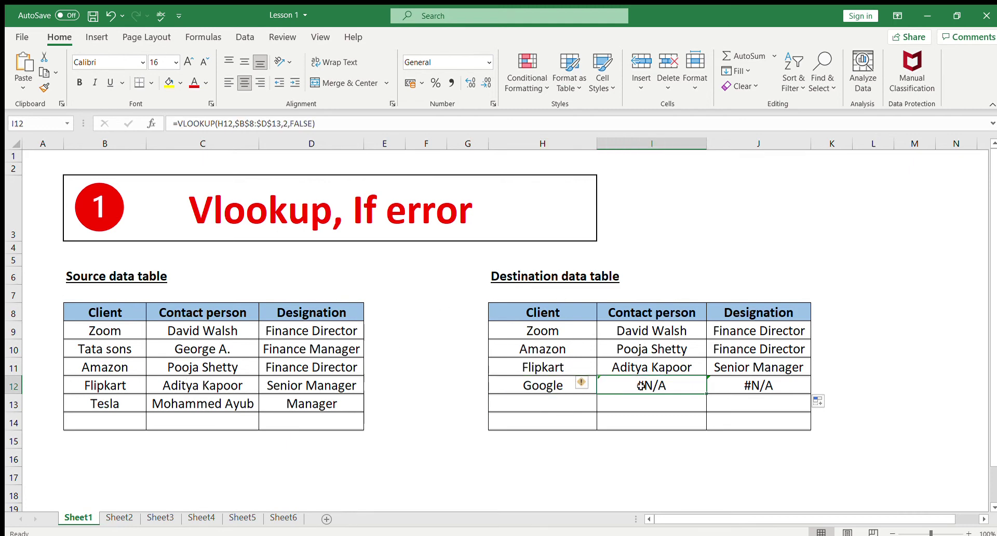
left_click(638, 330)
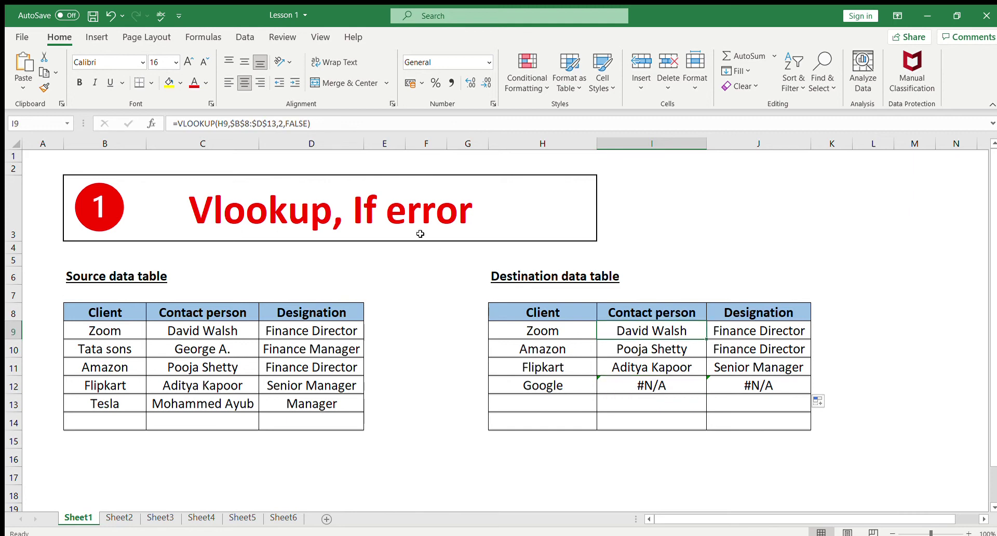
left_click(386, 221)
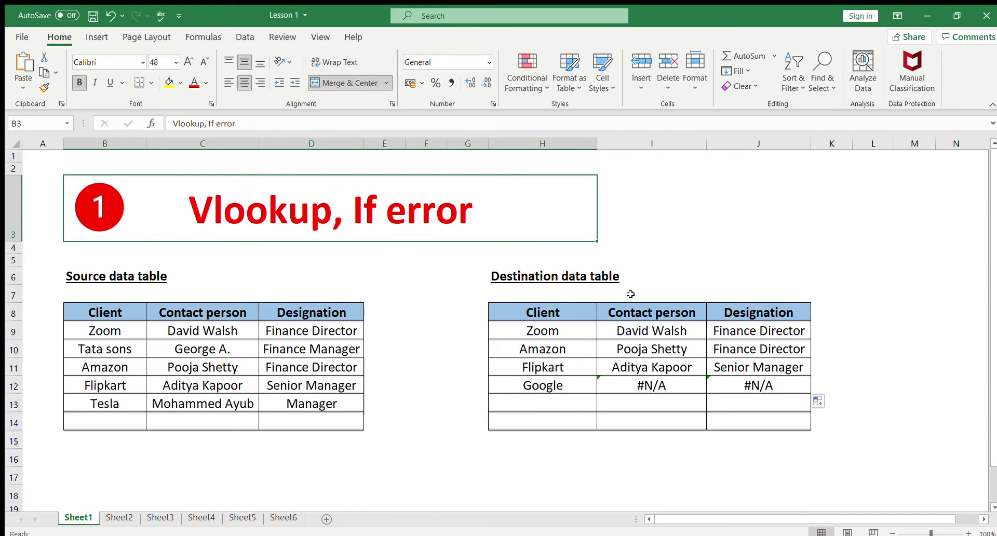
left_click(658, 326)
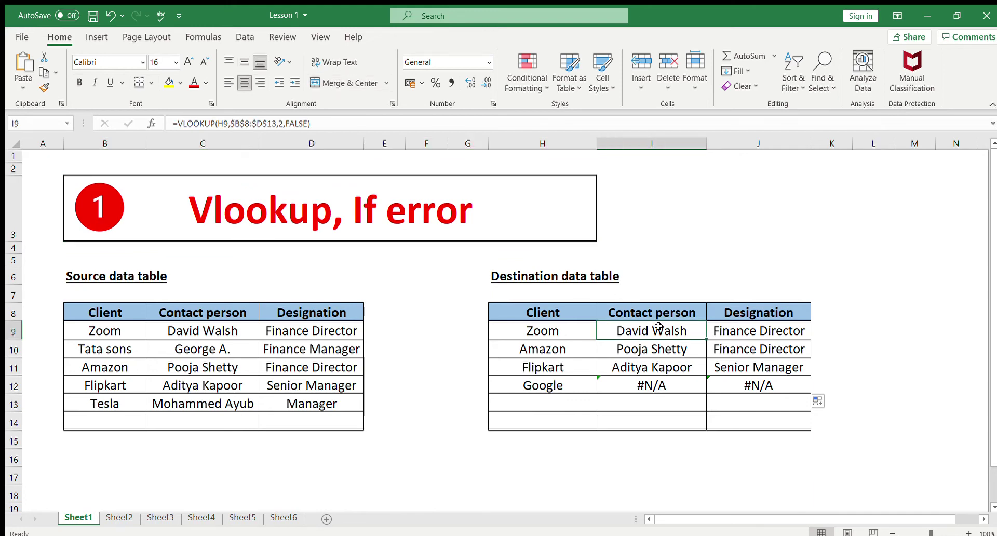
Wrap I9's lookup as =IFERROR(VLOOKUP(H9,$B$8:$D$13,2,FALSE),0)
left_click(178, 123)
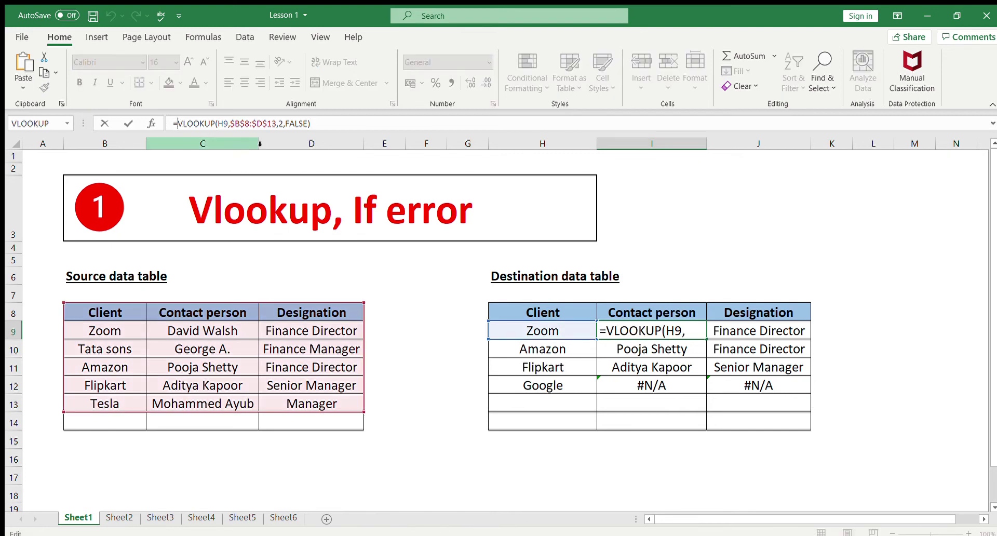
type("i")
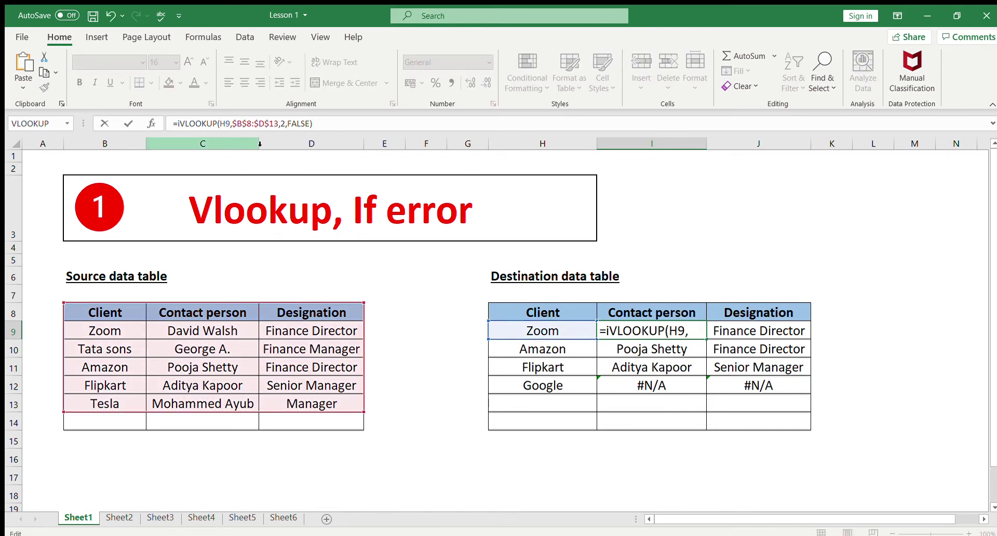
type("ferror")
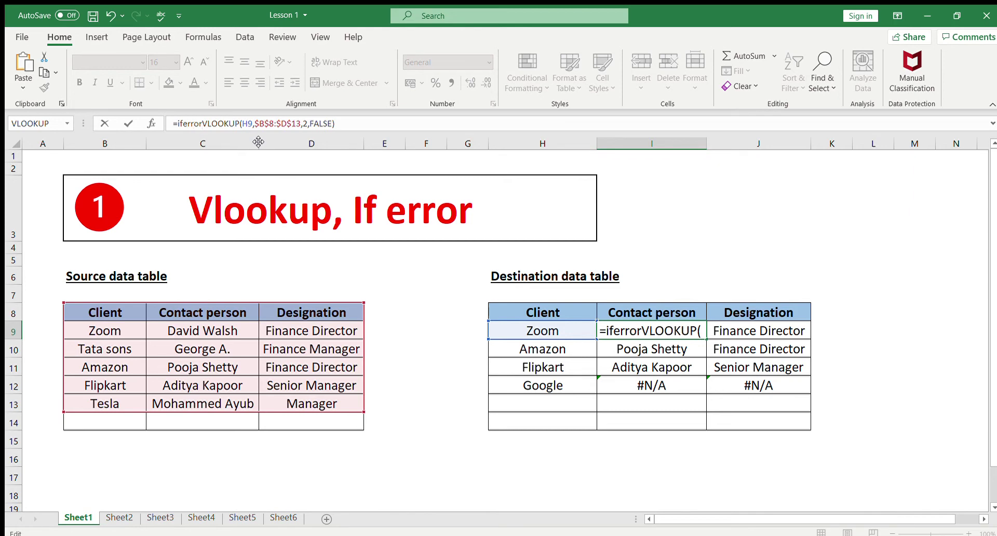
type("(")
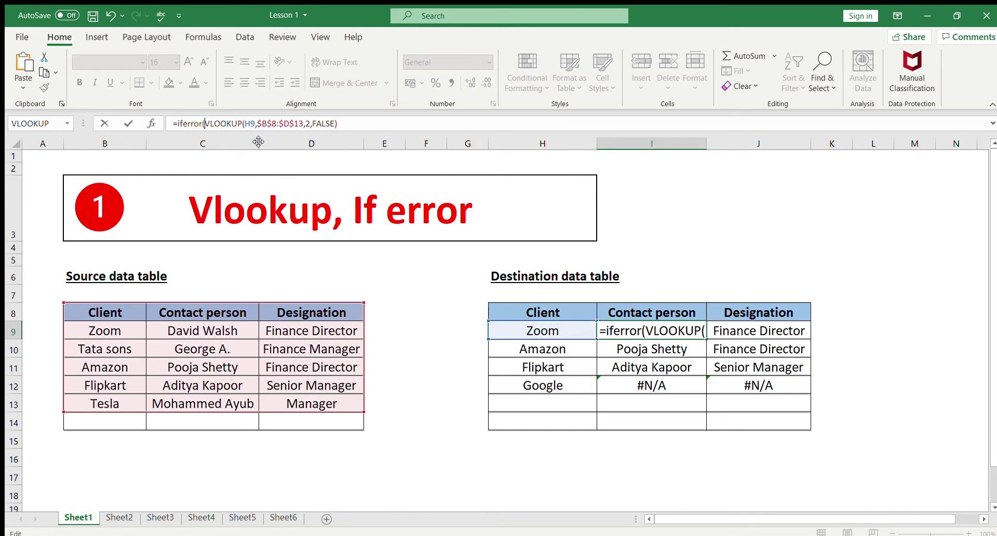
left_click(346, 124)
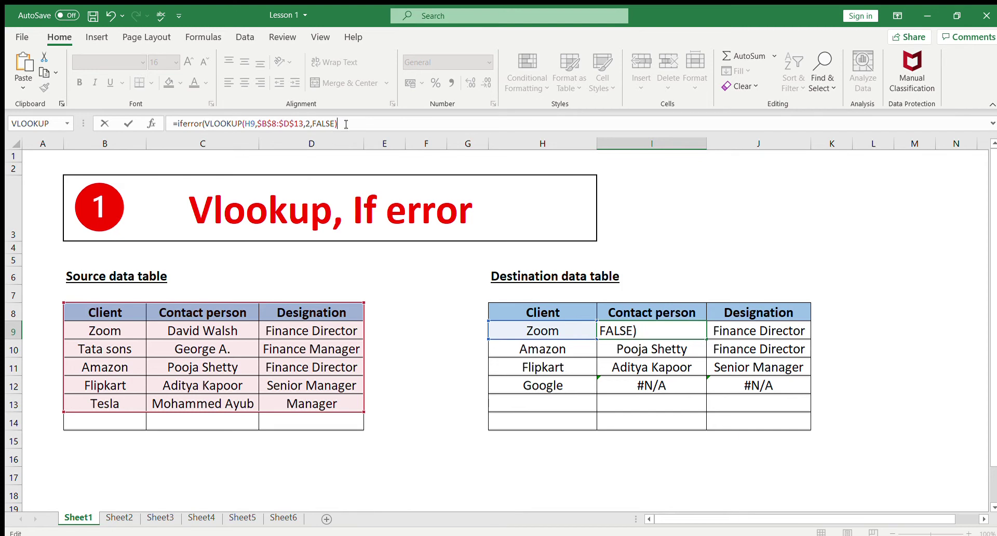
type(",0")
key("Return")
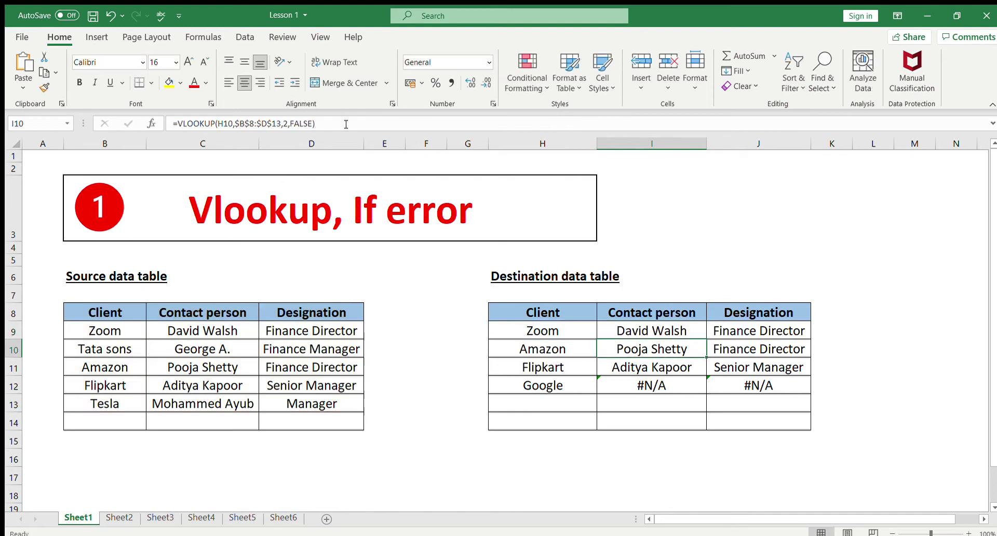
Fill the IFERROR formula down to I12 and check Google's contact now shows 0
left_click(693, 331)
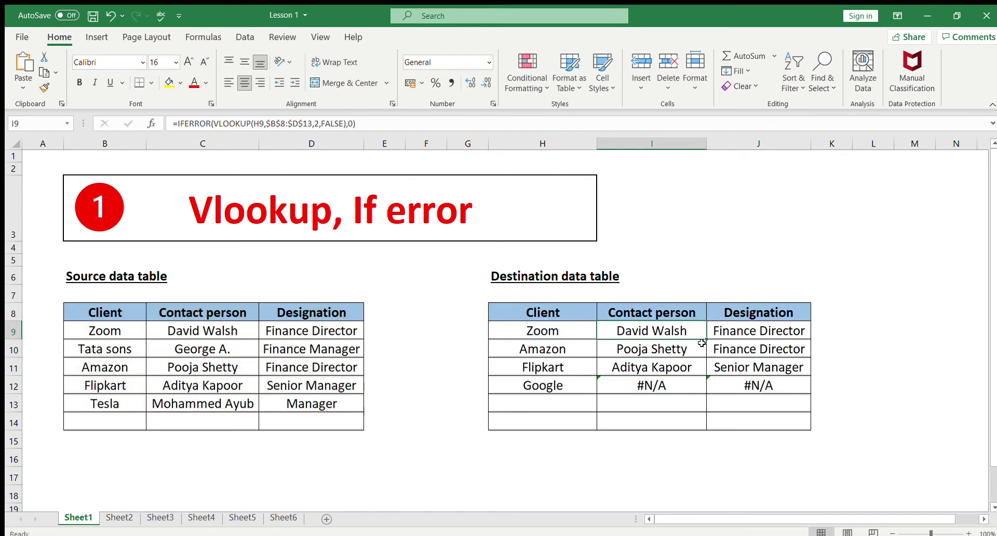
left_click_drag(706, 341, 705, 394)
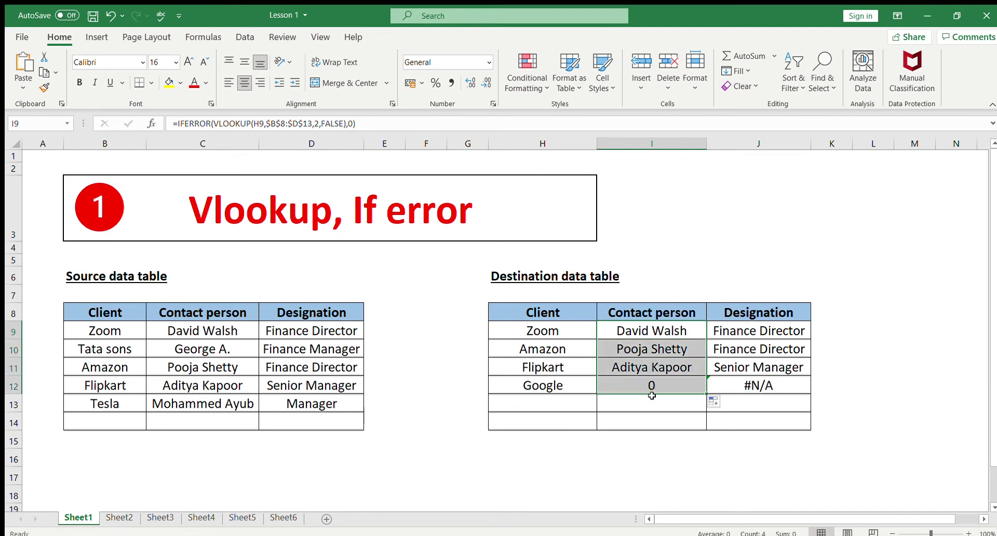
left_click(678, 386)
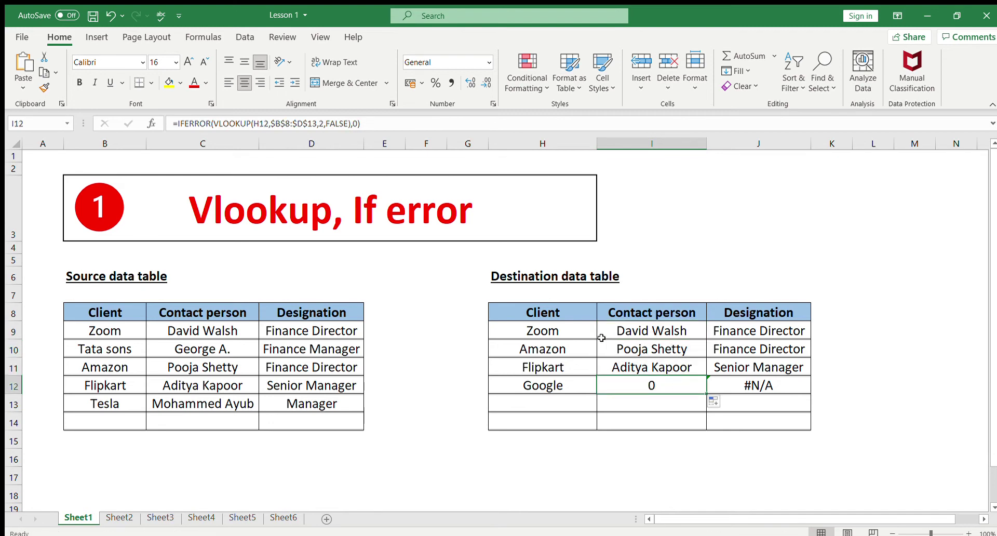
left_click(636, 336)
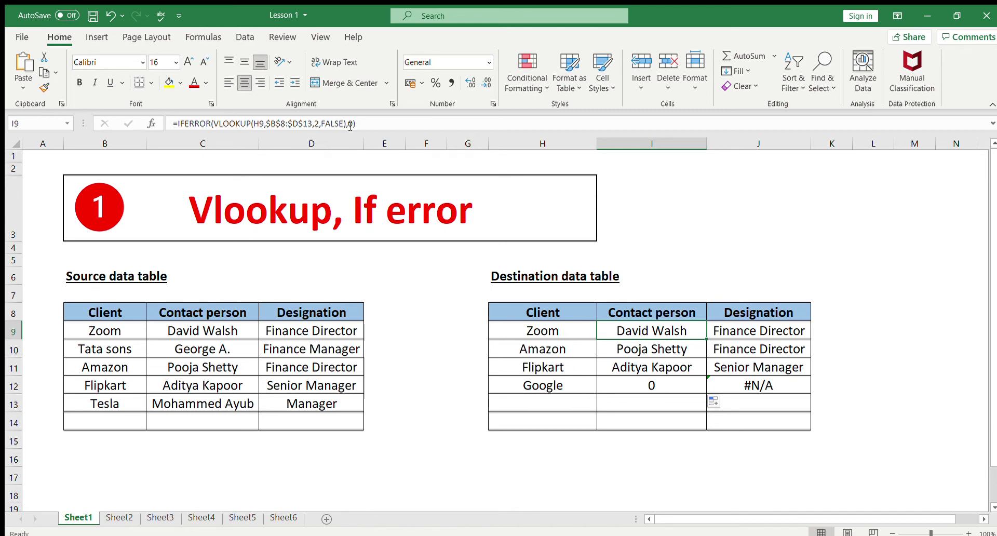
left_click(649, 385)
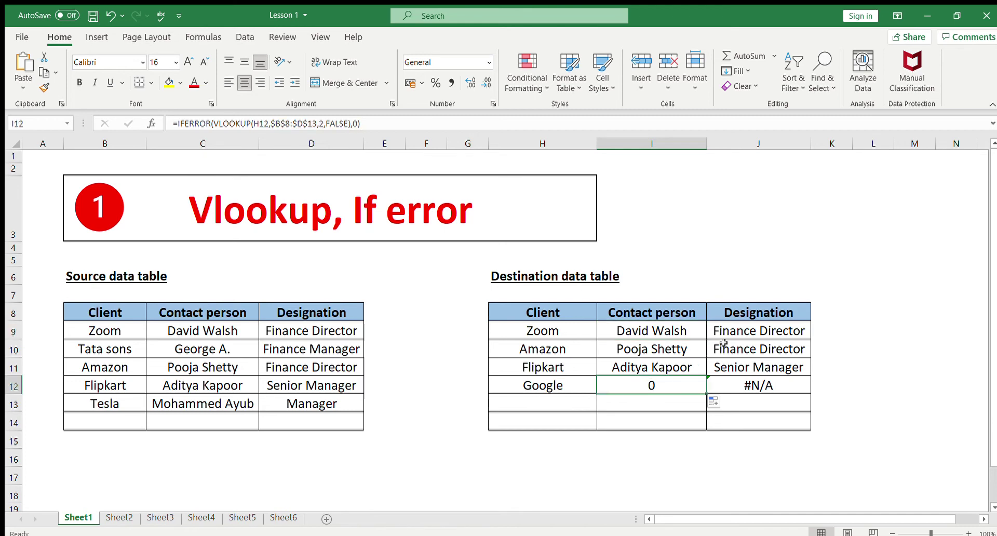
left_click(729, 333)
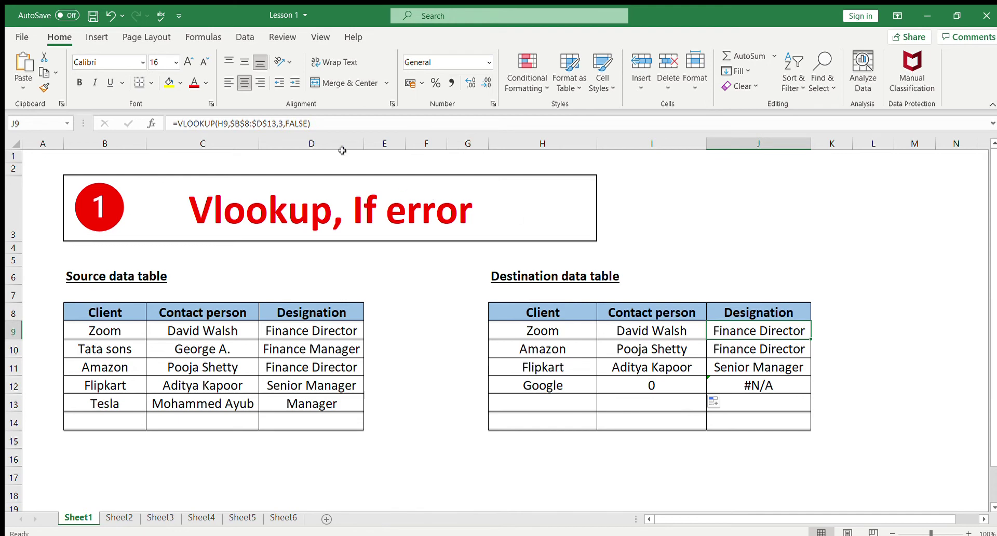
Start wrapping J9's lookup in IFERROR, then discard the mistyped formula
left_click(178, 124)
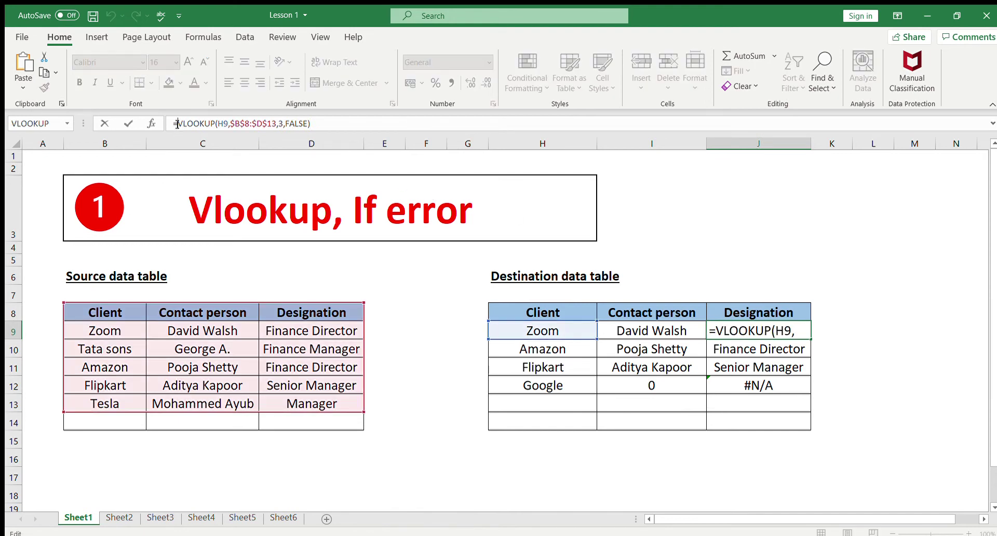
type("iferror")
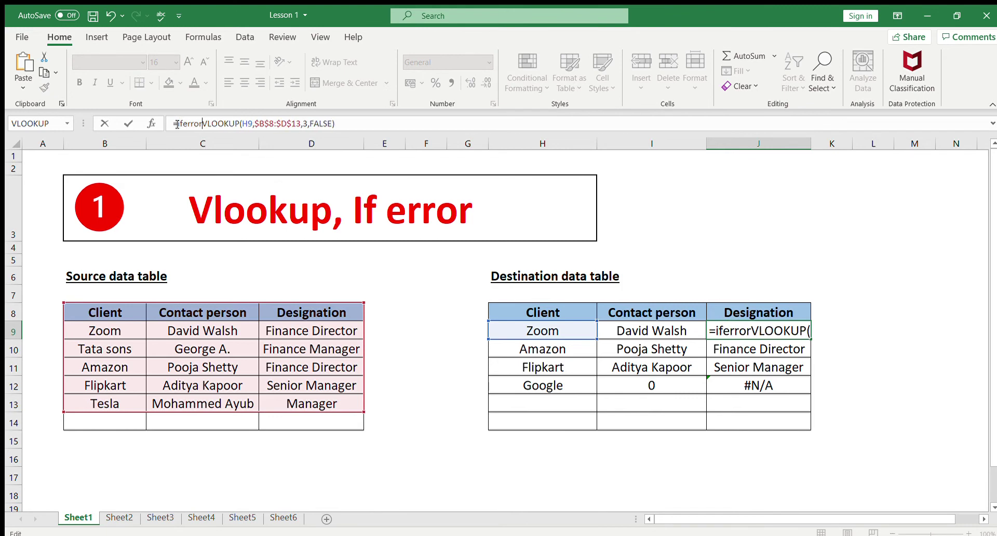
type("(")
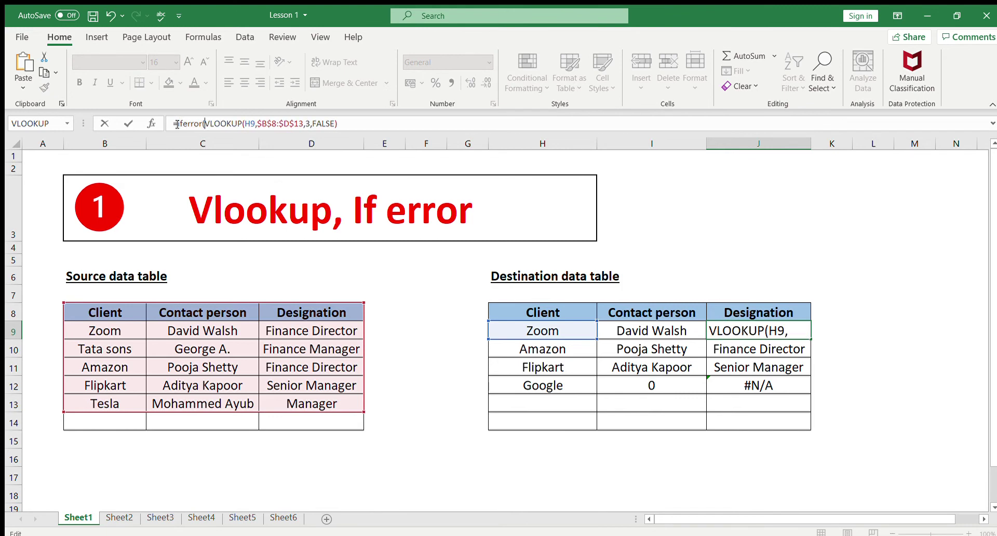
left_click(345, 124)
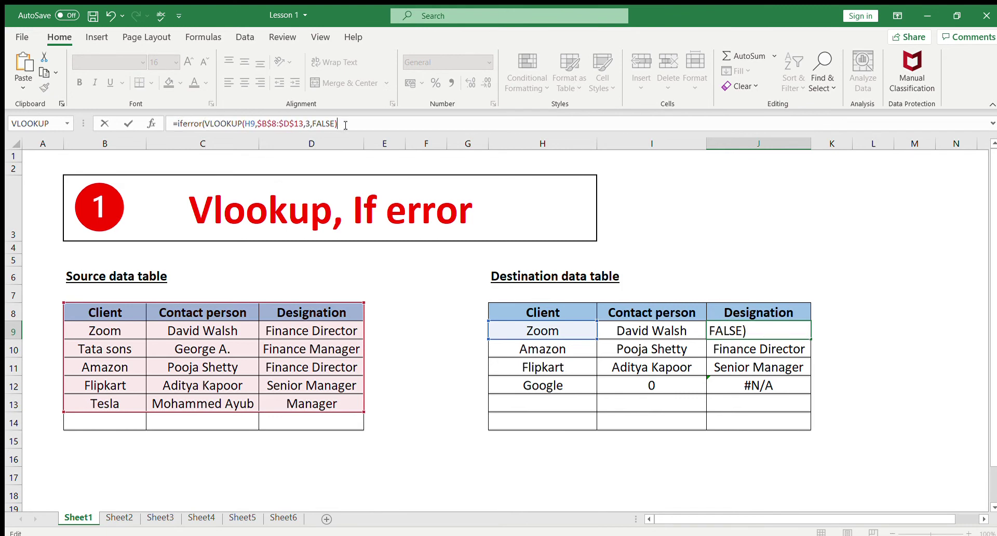
left_click(204, 124)
type("(")
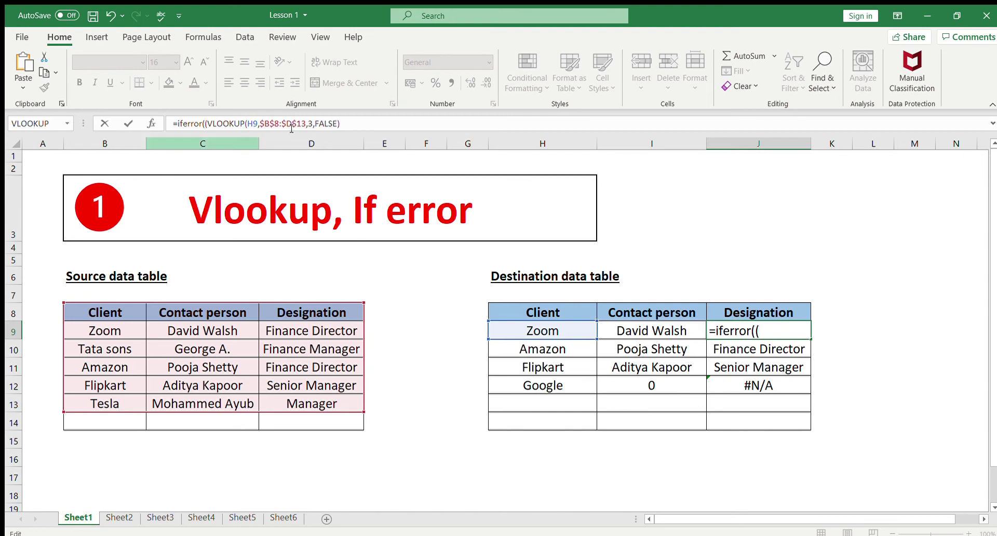
left_click(340, 124)
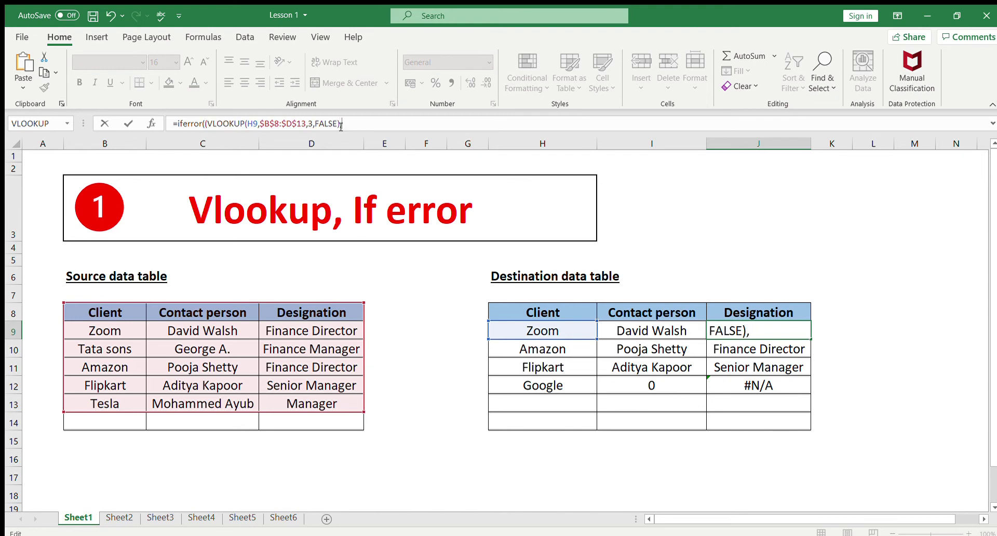
type(",0)")
triple_click(341, 123)
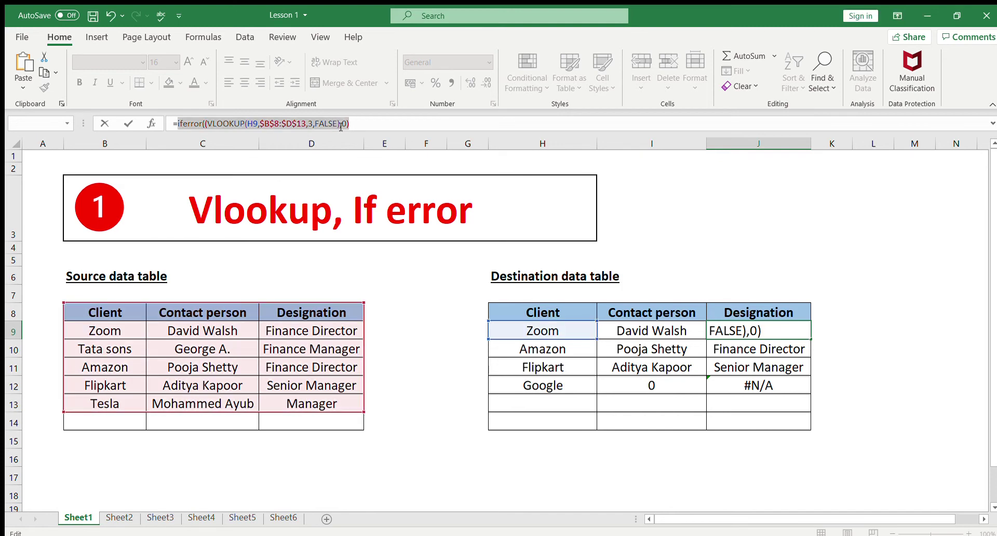
key("Escape")
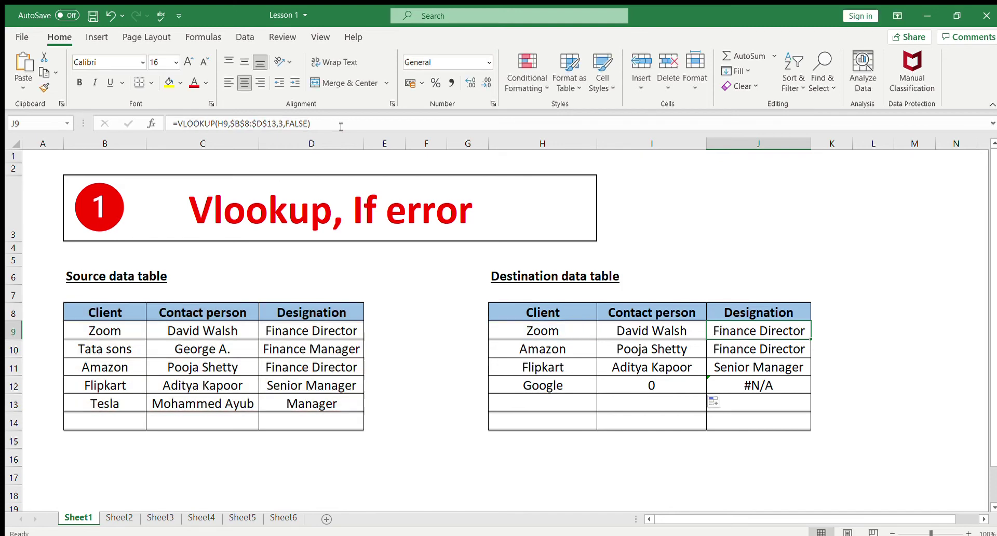
Wrap J9's designation lookup in IFERROR(...,0)
left_click(178, 123)
type("iferr")
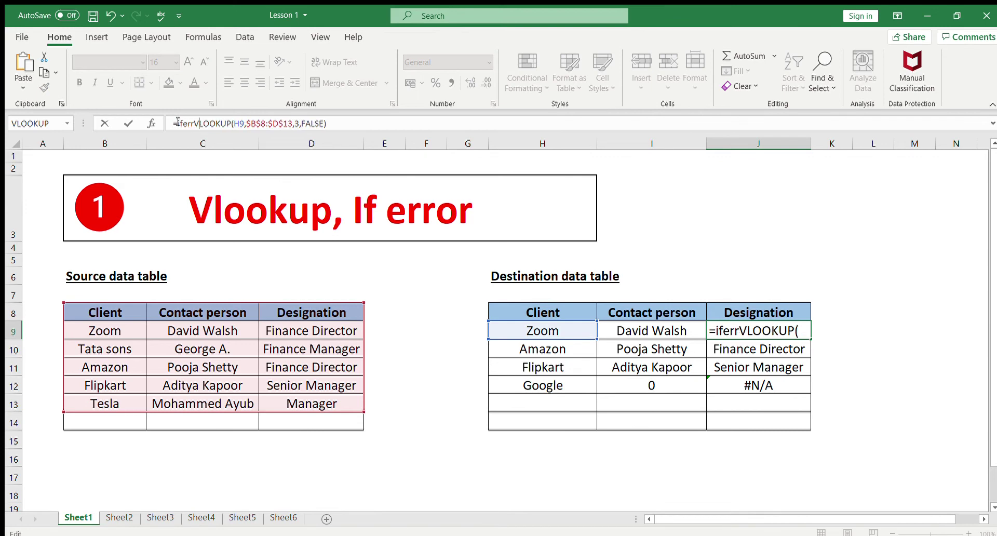
type("or(")
left_click(343, 125)
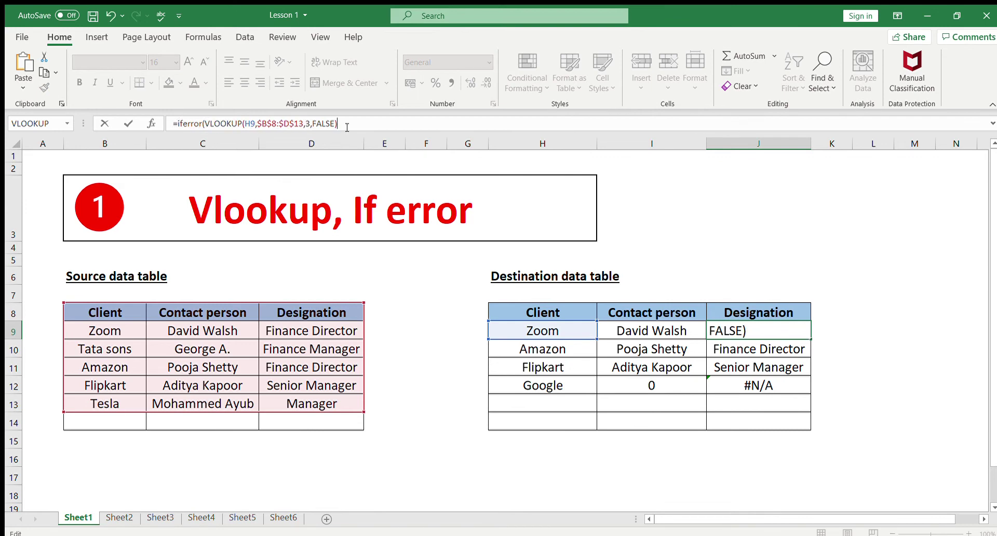
type(",0)")
key("Return")
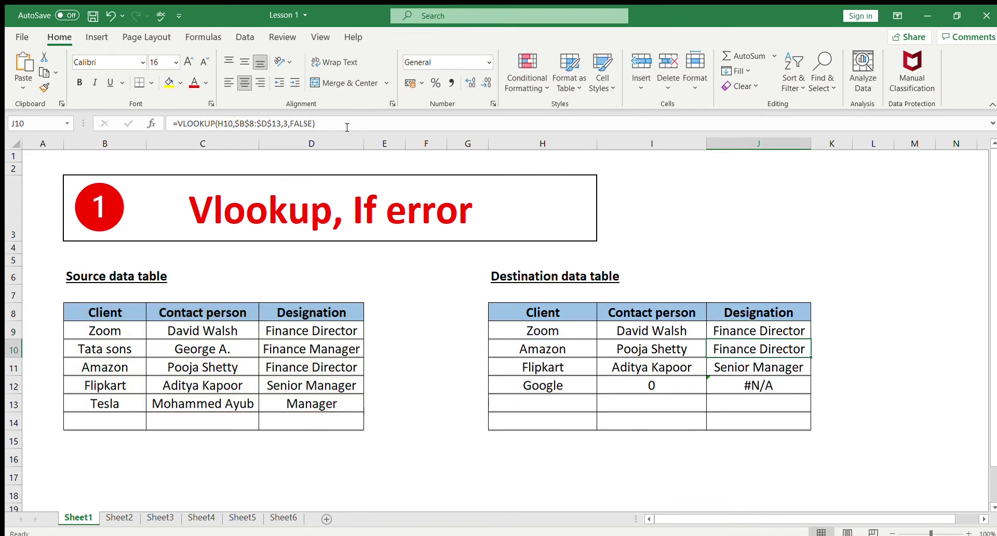
Fill J9's IFERROR formula down to J12 and check Google's row shows 0
left_click(798, 330)
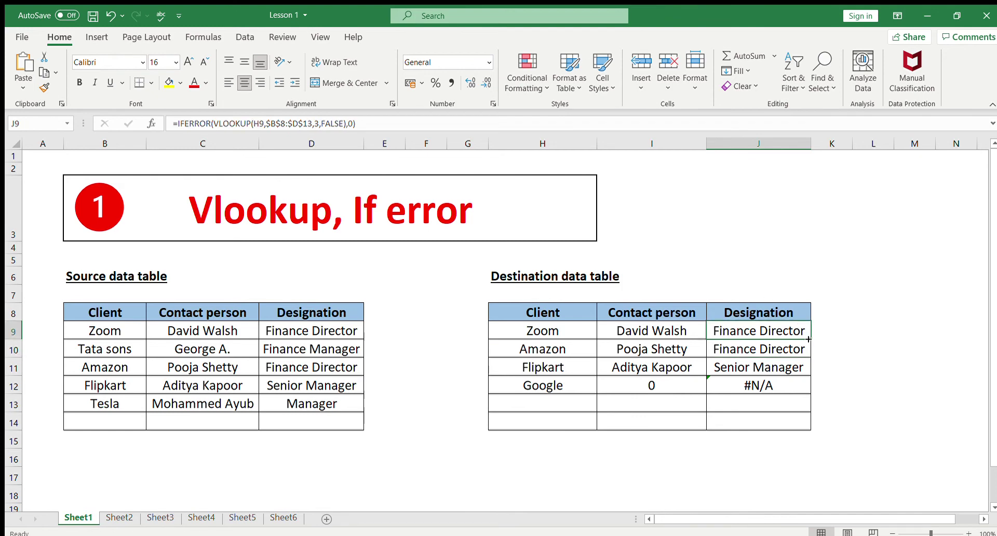
left_click_drag(811, 339, 763, 394)
left_click(761, 389)
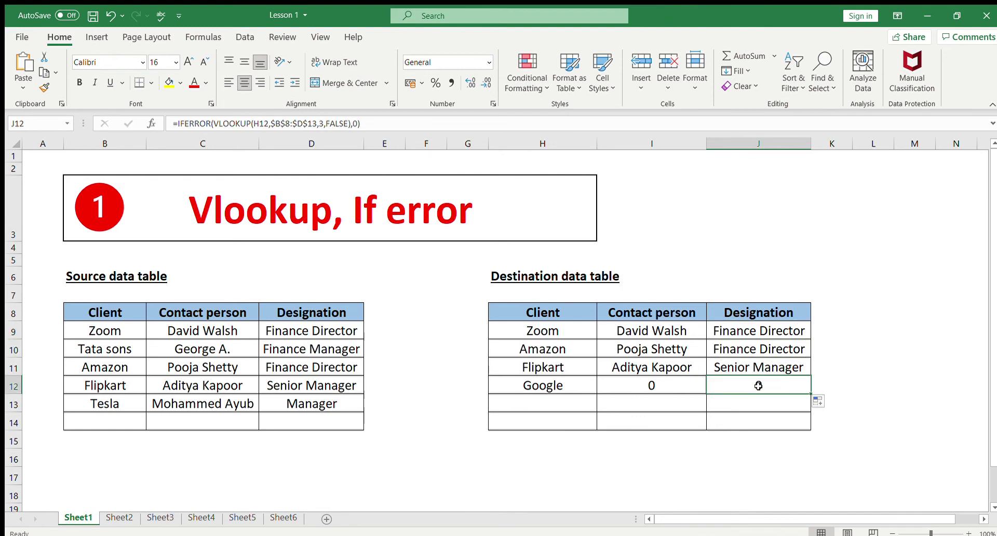
left_click(675, 388)
left_click(732, 386)
left_click(555, 386)
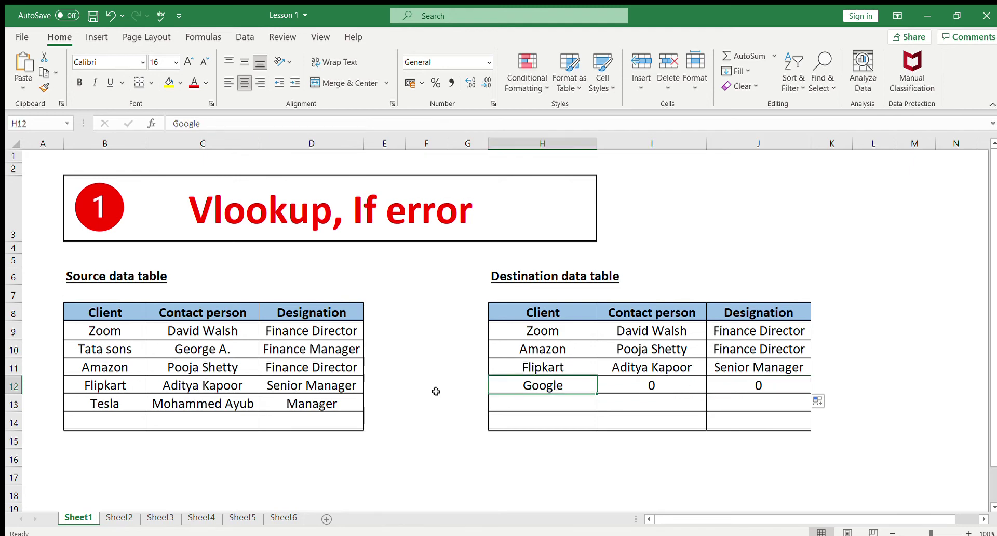
left_click(592, 401)
left_click(537, 453)
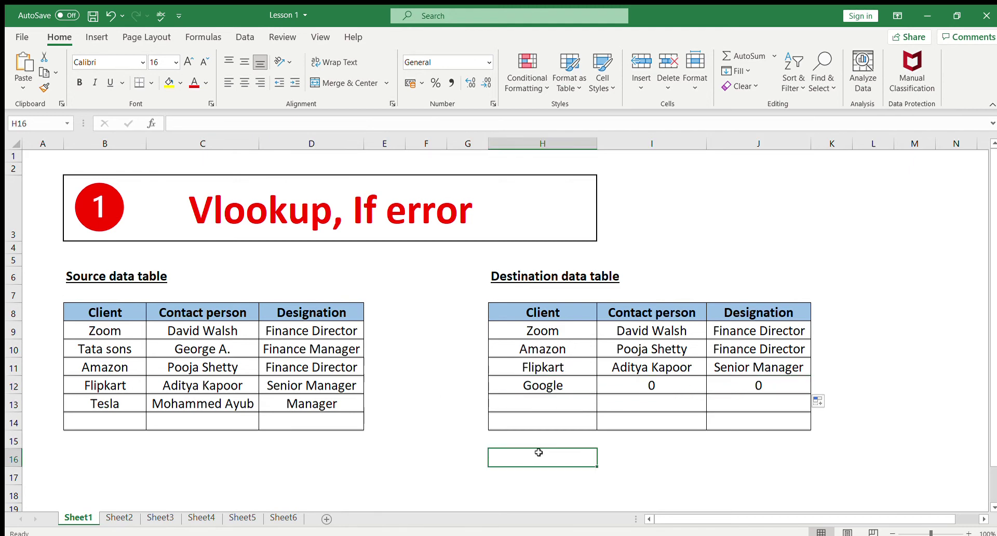
Switch to Sheet2 and select the Remove duplicates title cell
left_click(112, 517)
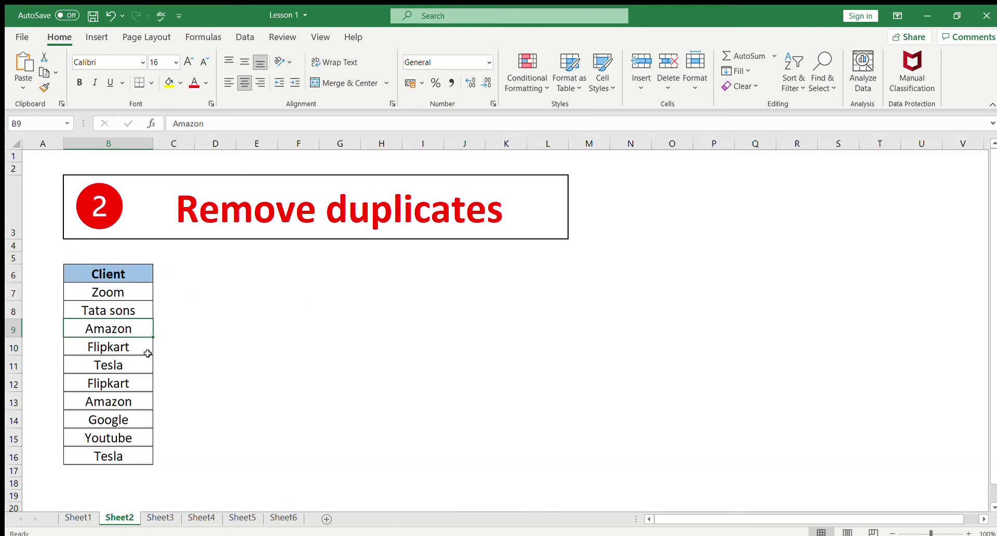
left_click(189, 312)
left_click(199, 188)
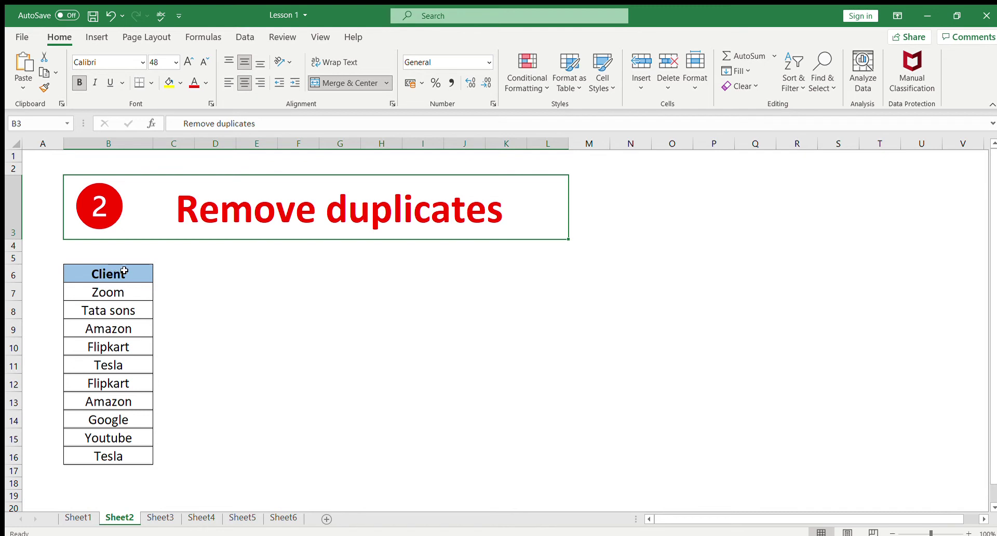
Copy the Client list B6:B16 to E6 and widen column E to fit the names
left_click_drag(133, 271, 126, 453)
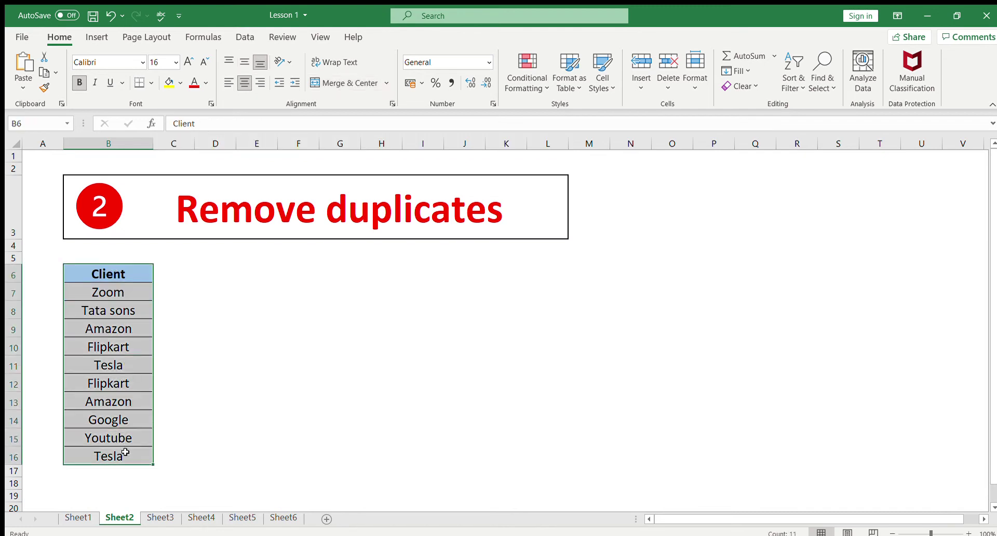
key("ctrl+c")
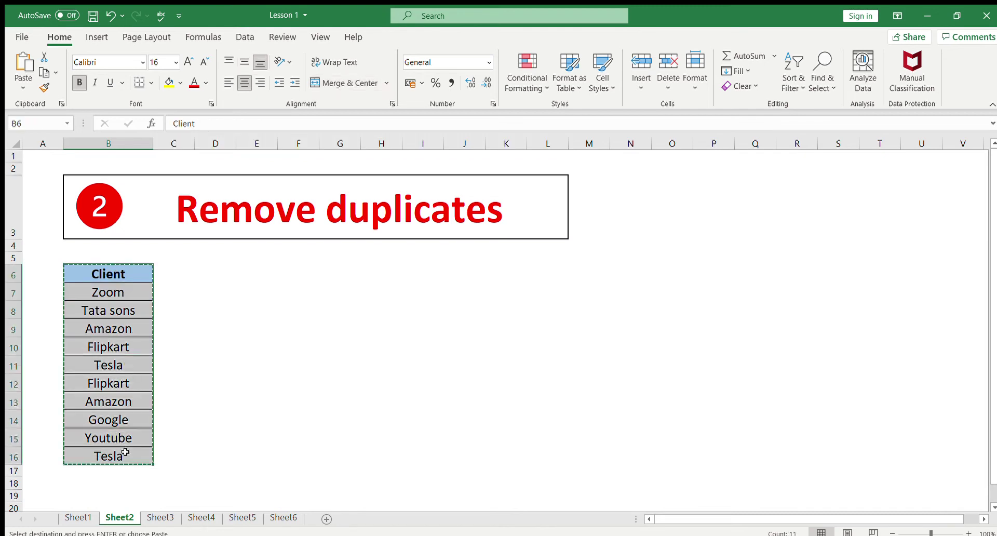
left_click(253, 271)
key("ctrl+v")
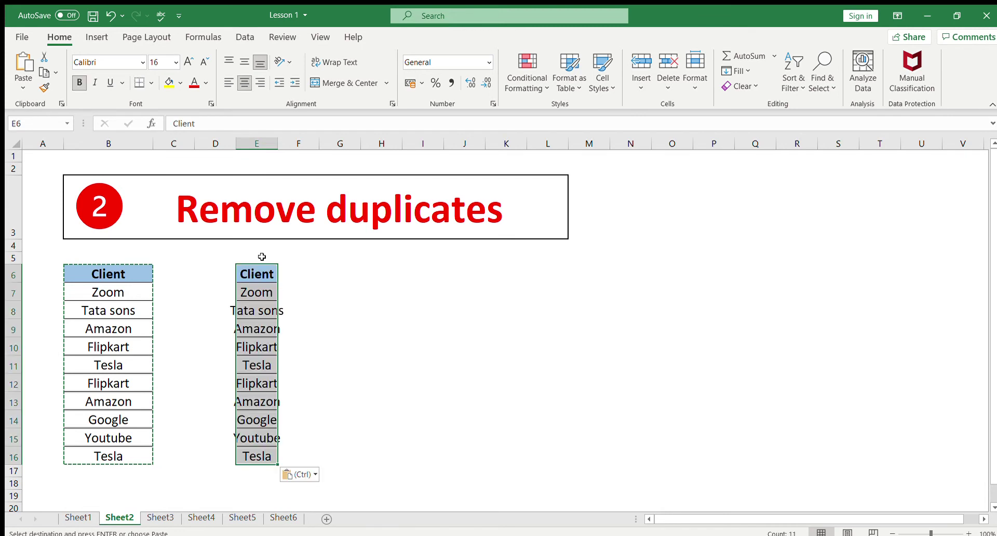
left_click(260, 257)
left_click_drag(276, 143, 311, 143)
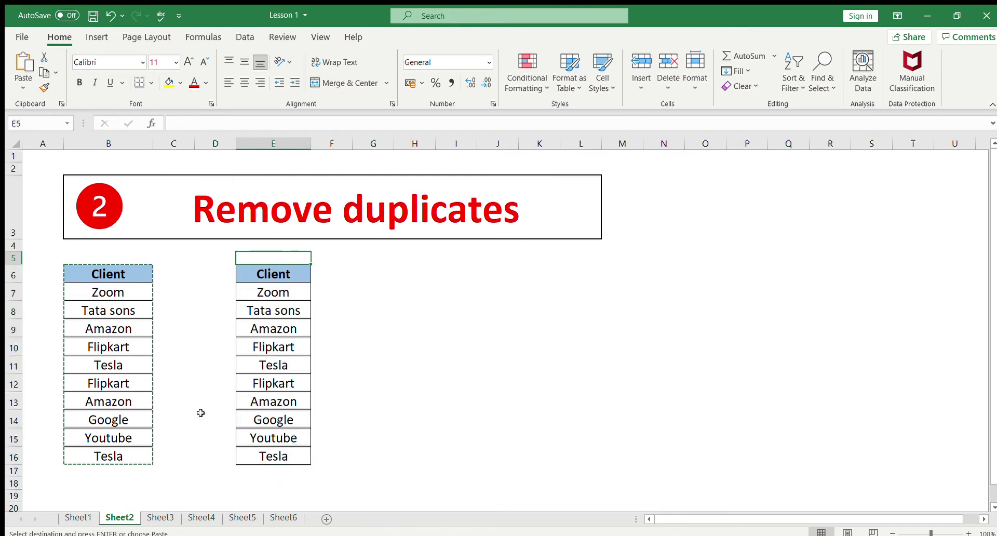
Cancel the pending copy and select the copied list E6:E16
left_click(228, 285)
left_click(324, 281)
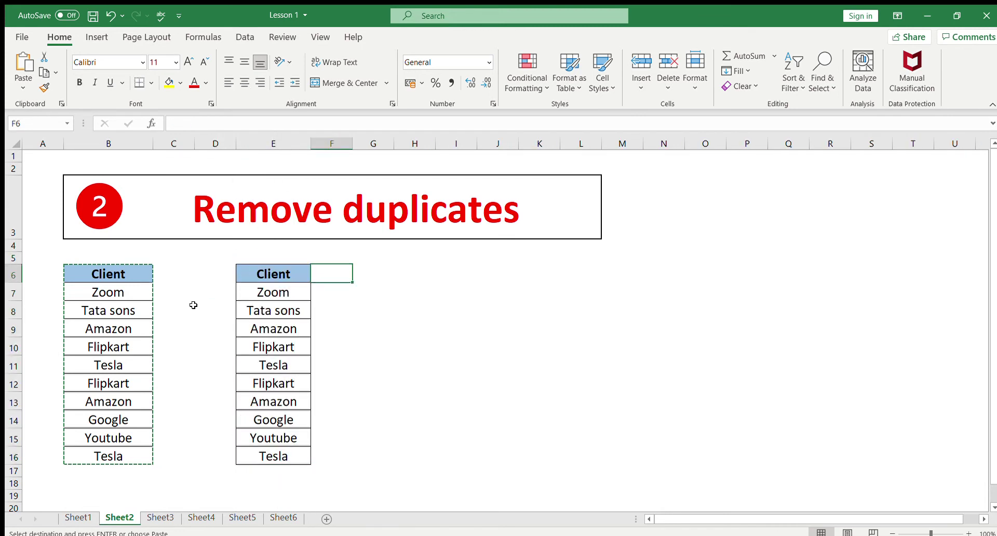
left_click(169, 285)
key("Up")
key("Left")
left_click(318, 274)
key("Escape")
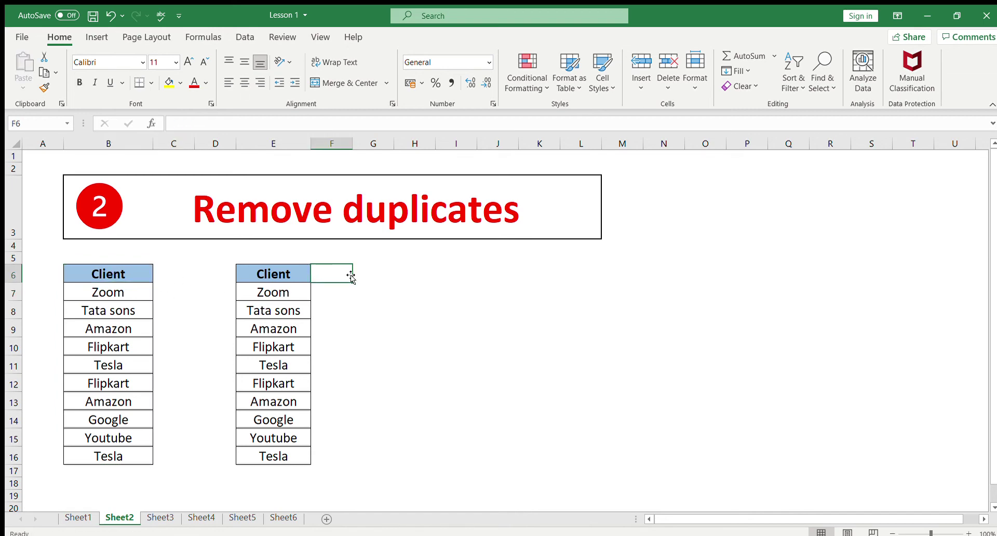
left_click(282, 271)
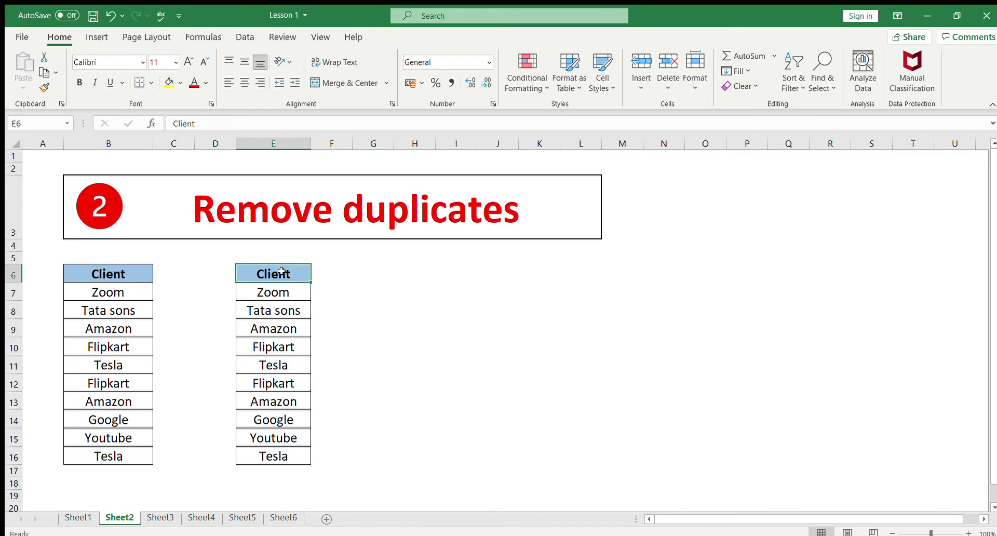
left_click_drag(281, 271, 282, 453)
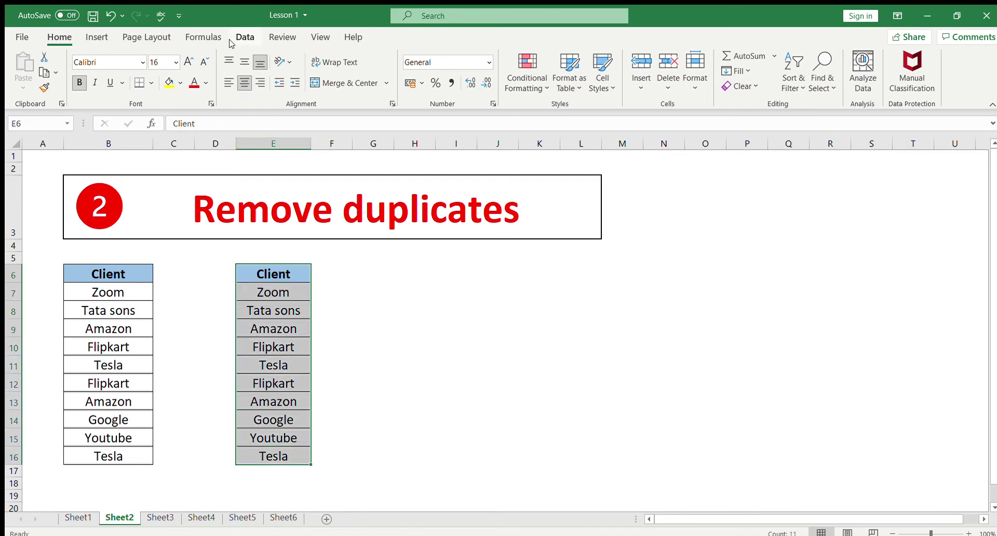
Run Remove Duplicates on E6:E16, leaving Zoom, Tata sons, Amazon, Flipkart, Tesla, Google, Youtube
left_click(245, 38)
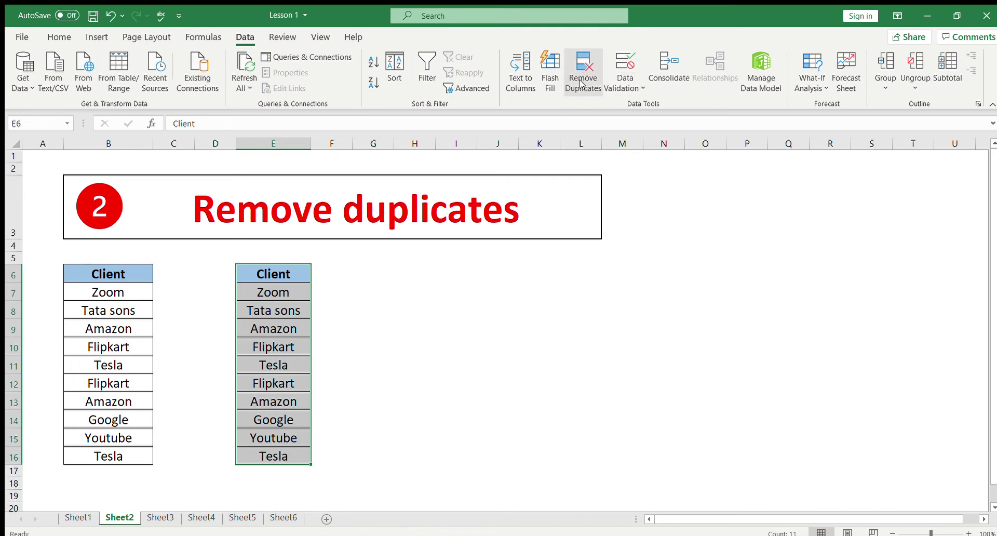
key("Return")
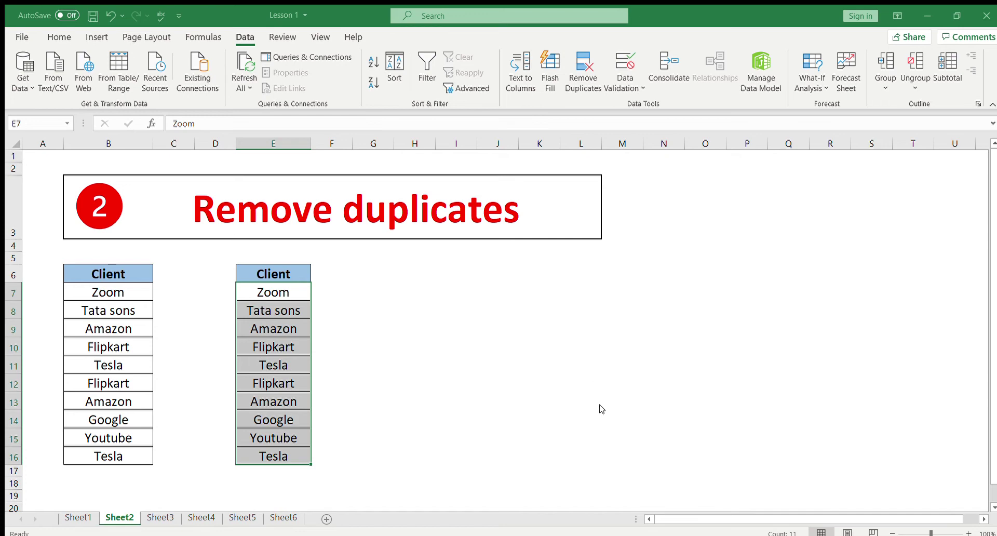
key("alt+a+m")
key("Return")
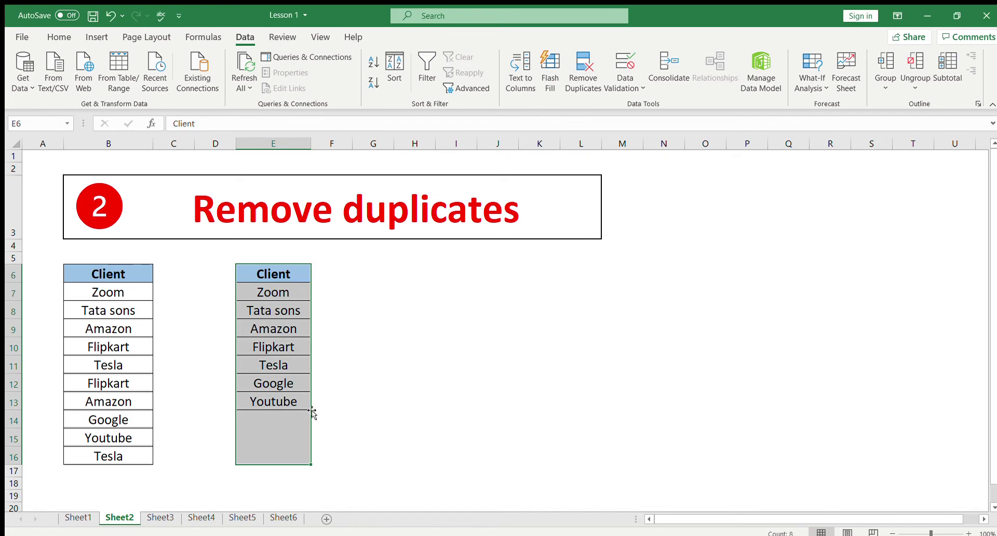
left_click(322, 383)
left_click(291, 290)
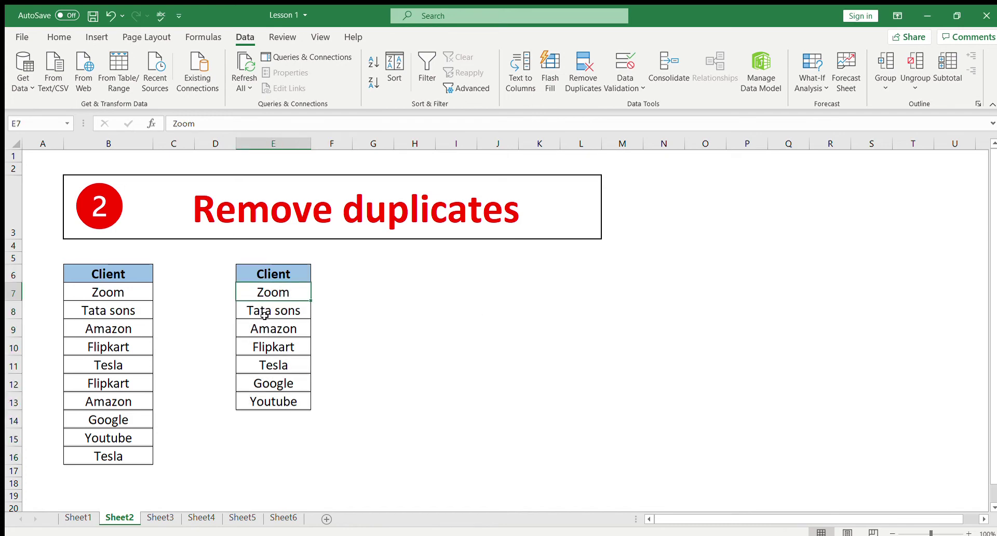
Fill the Tesla cells B11, B16 and E11 yellow
left_click(124, 366)
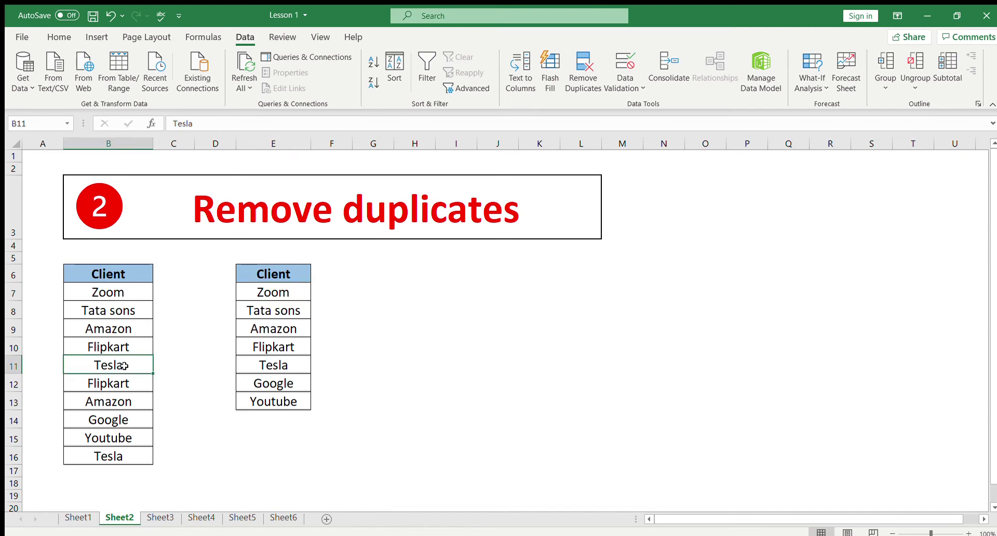
left_click(109, 456, "ctrl")
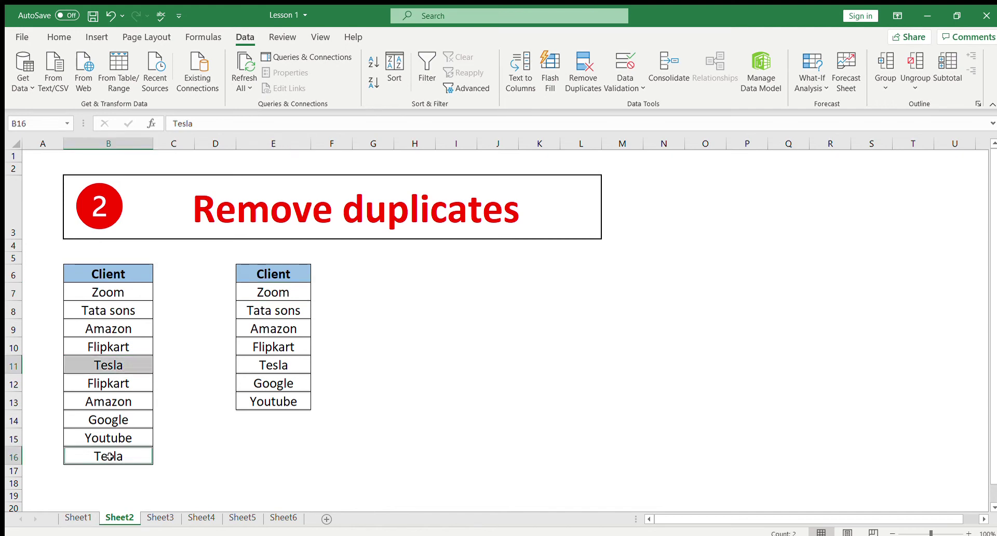
left_click(58, 37)
left_click(168, 83)
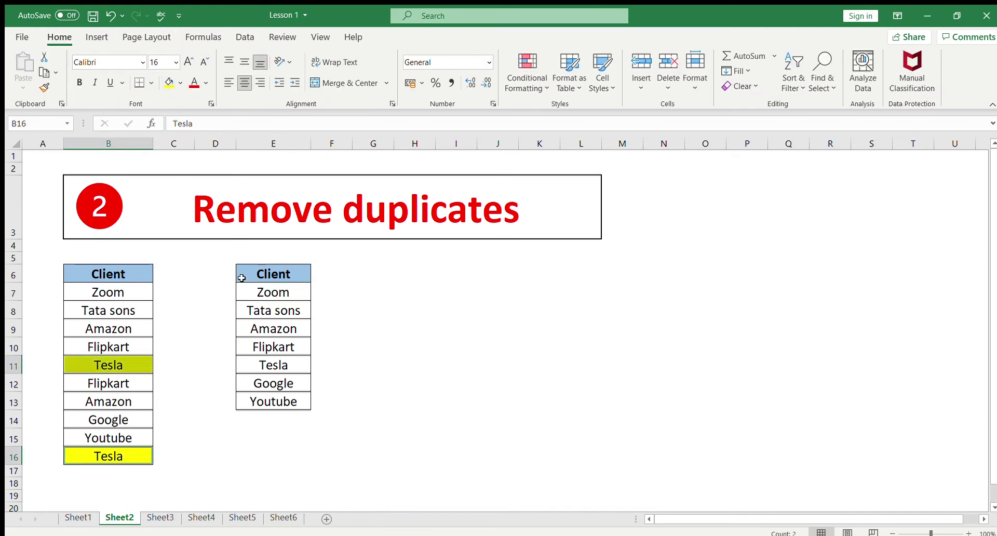
left_click(277, 364)
left_click(169, 82)
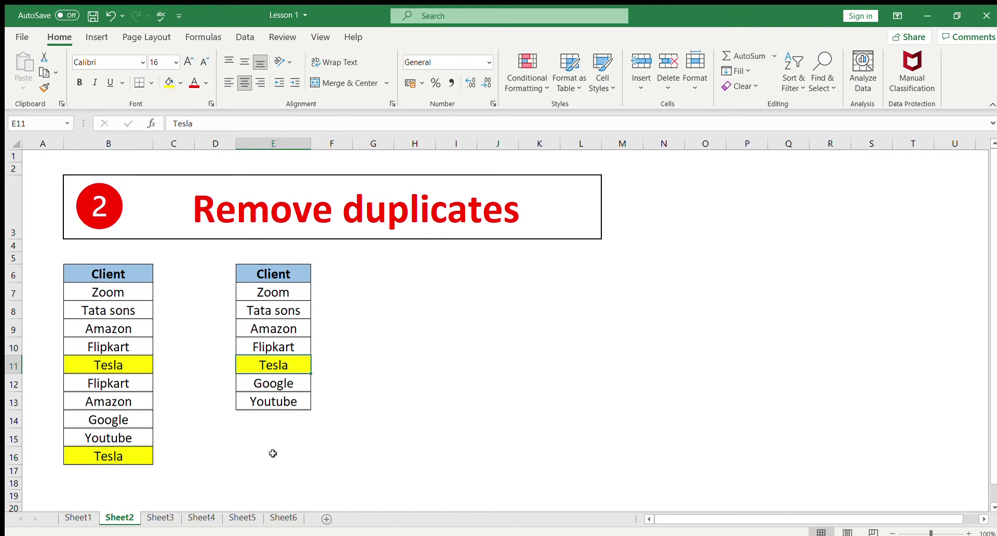
Select the unique client names in column E to count them
left_click(278, 436)
left_click_drag(270, 292, 255, 404)
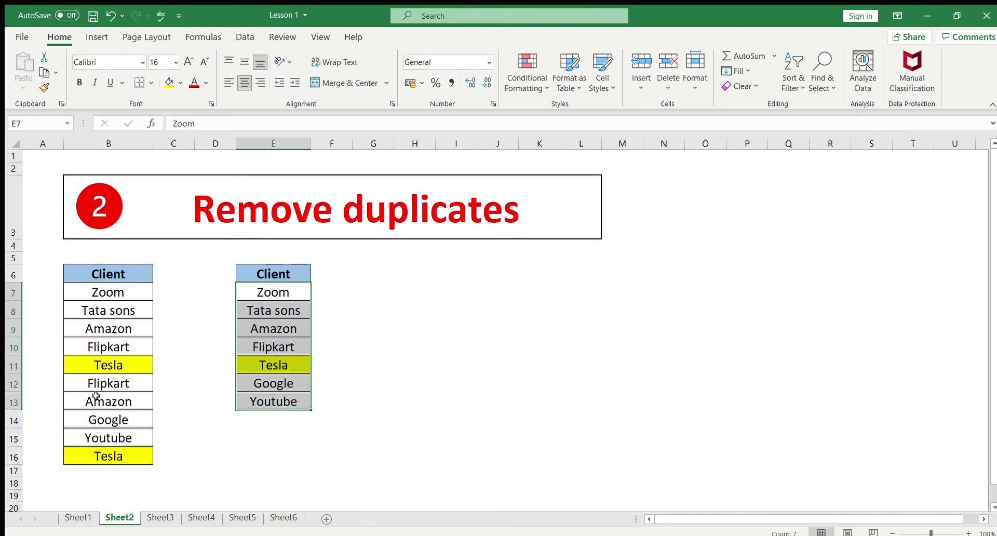
left_click(274, 431)
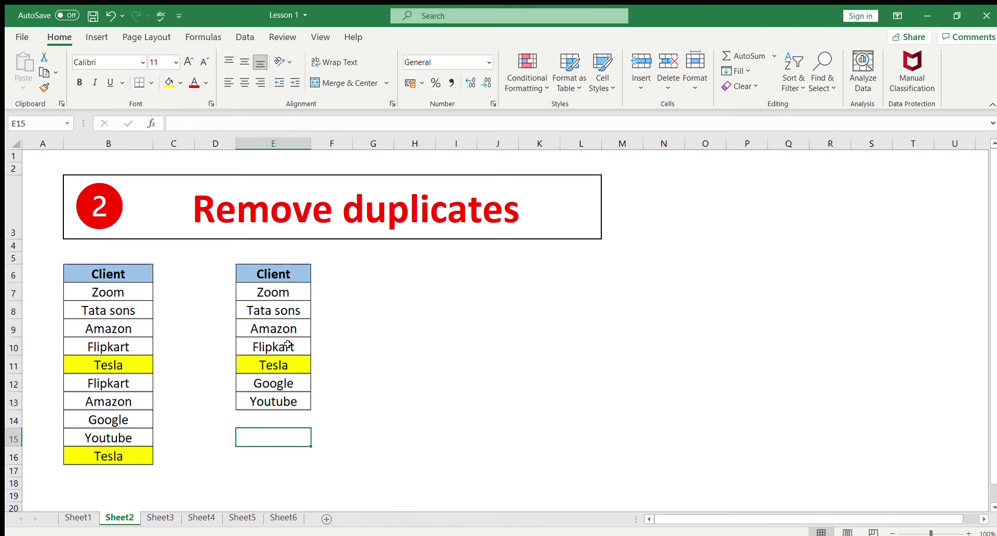
Switch to Sheet3's Flashfill table and select First Name cell C7
left_click(160, 518)
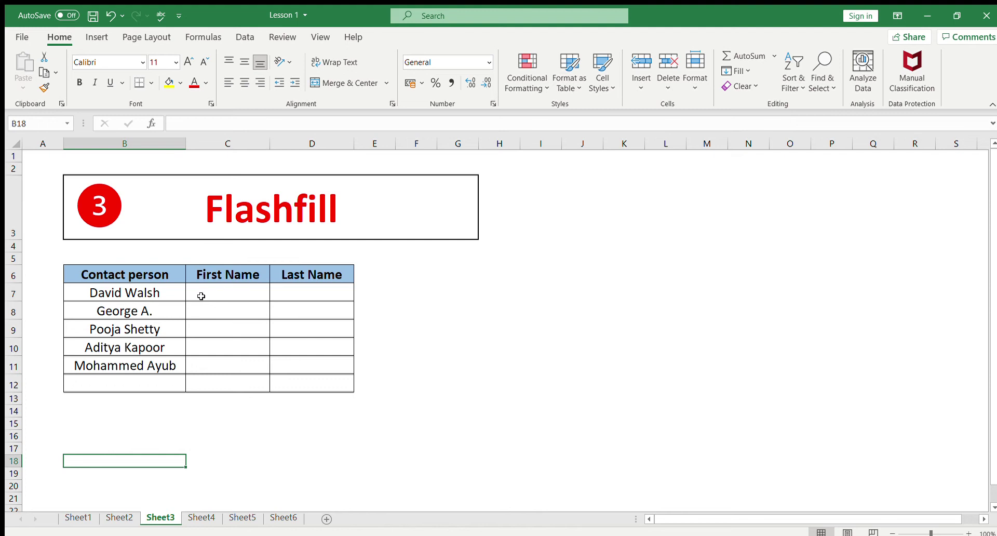
left_click(201, 294)
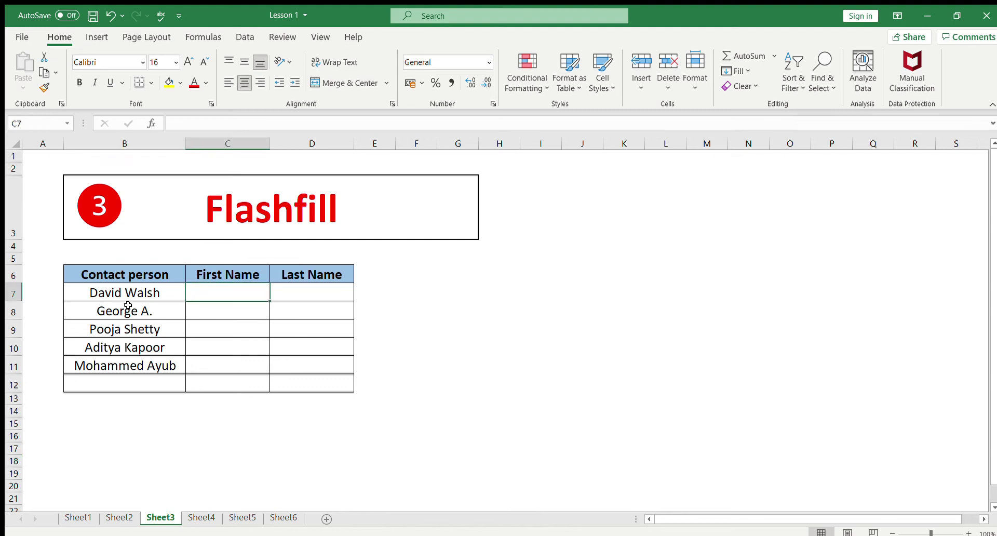
Enter the example names David in C7 and Walsh in D7
left_click(116, 289)
left_click(210, 286)
type("Da")
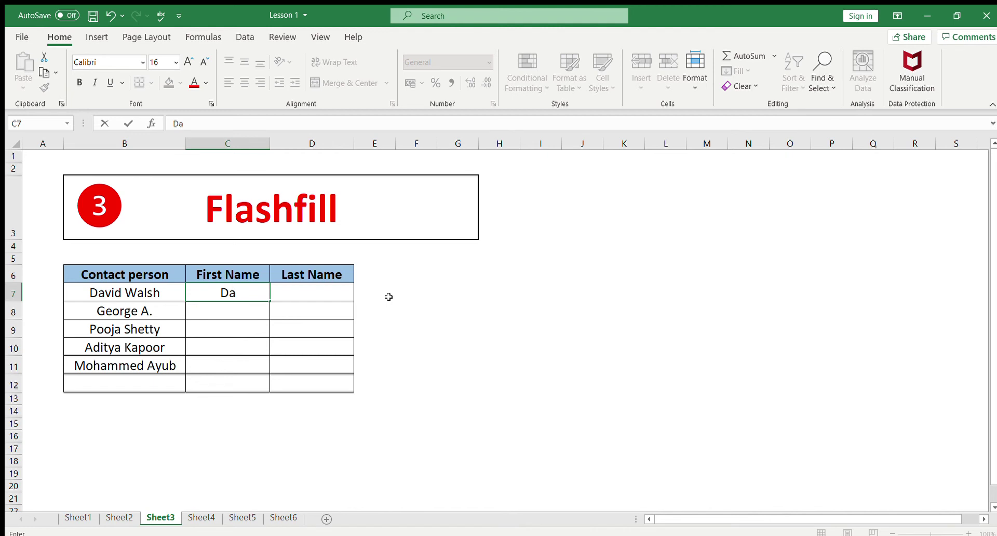
type("vid")
key("Return")
key("Up")
key("Right")
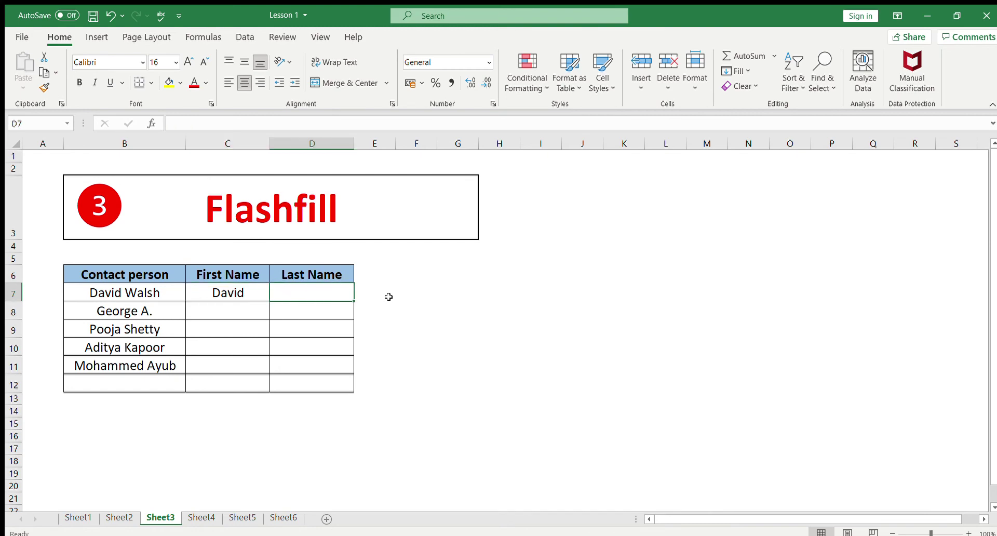
type("Walsh")
key("Return")
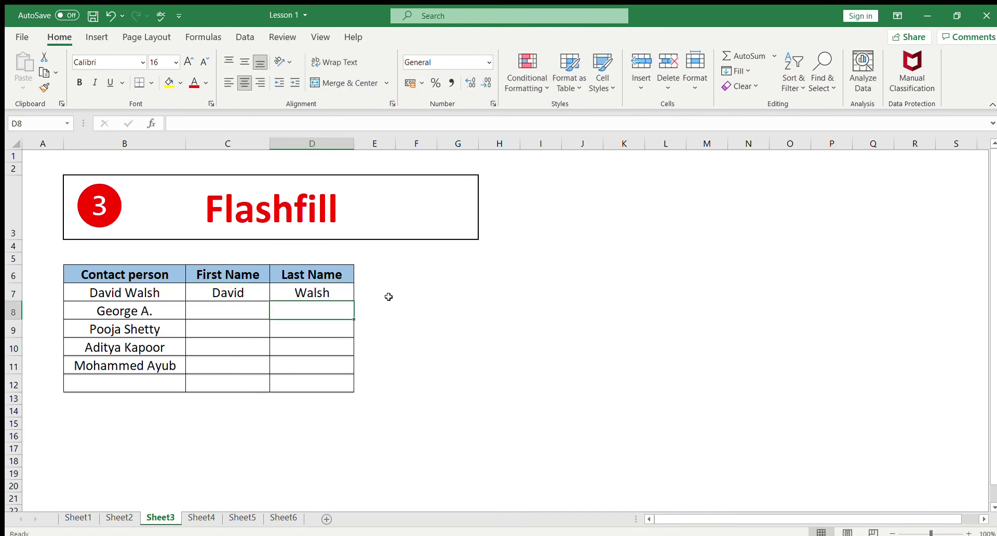
Compare the David Walsh example with the contact name and select both example cells
left_click(238, 292)
left_click(282, 292)
left_click(239, 292)
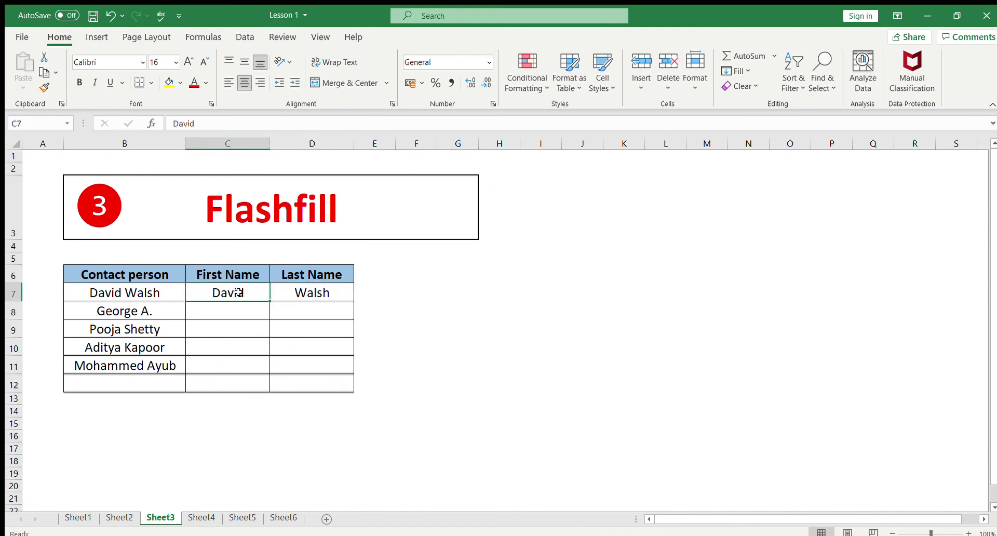
left_click(112, 276)
left_click(106, 294)
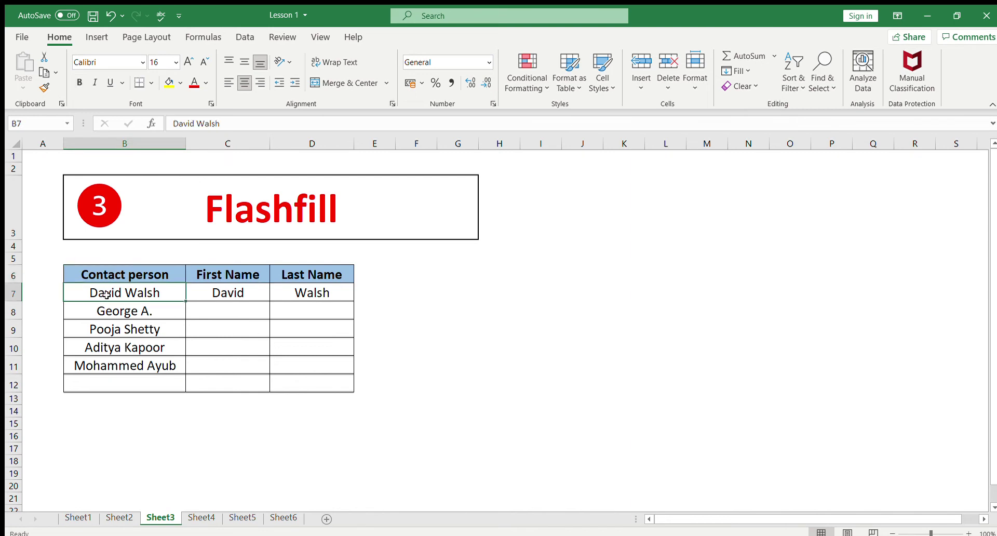
left_click(216, 292)
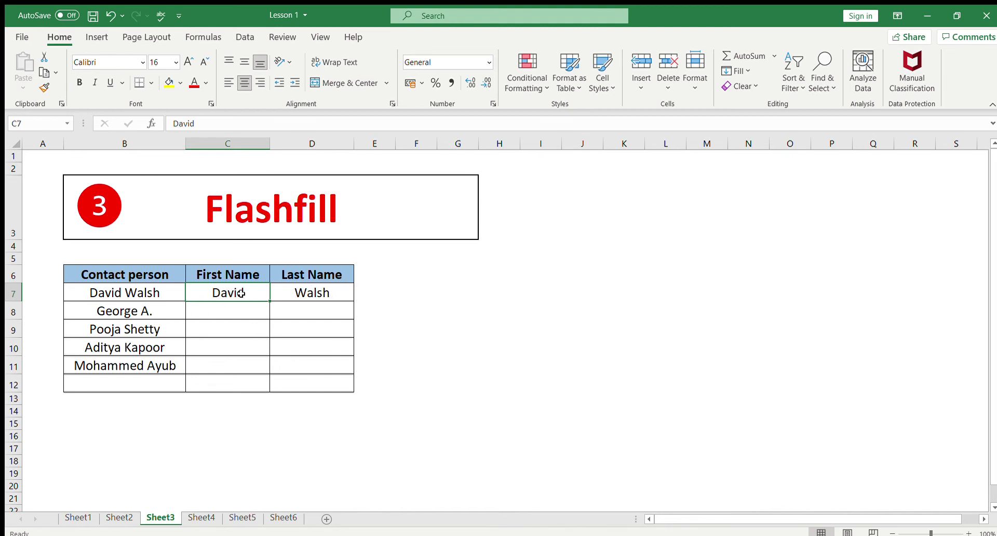
left_click(222, 314)
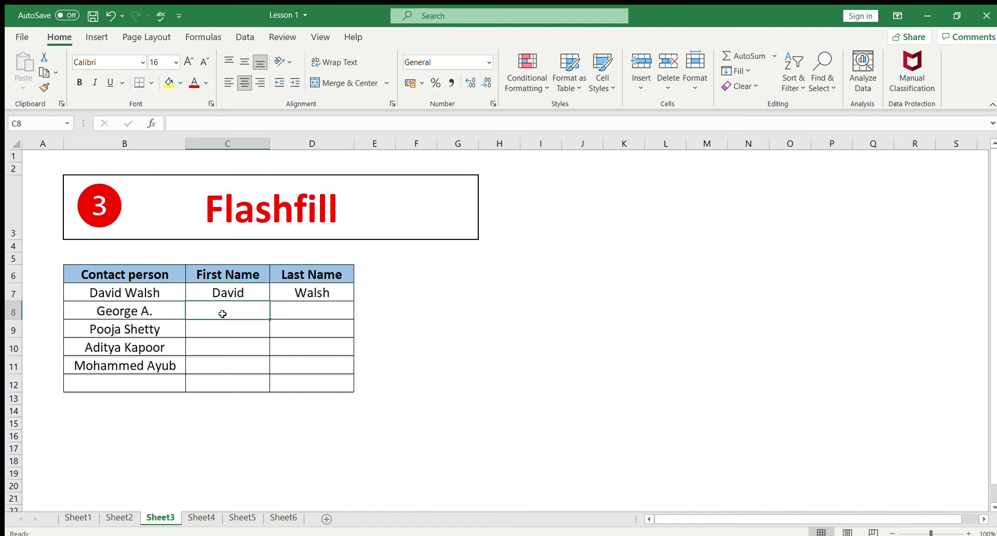
left_click(237, 291)
left_click_drag(237, 291, 311, 292)
left_click(226, 312)
Flash Fill the remaining first names in column C and last names in column D
left_click(241, 37)
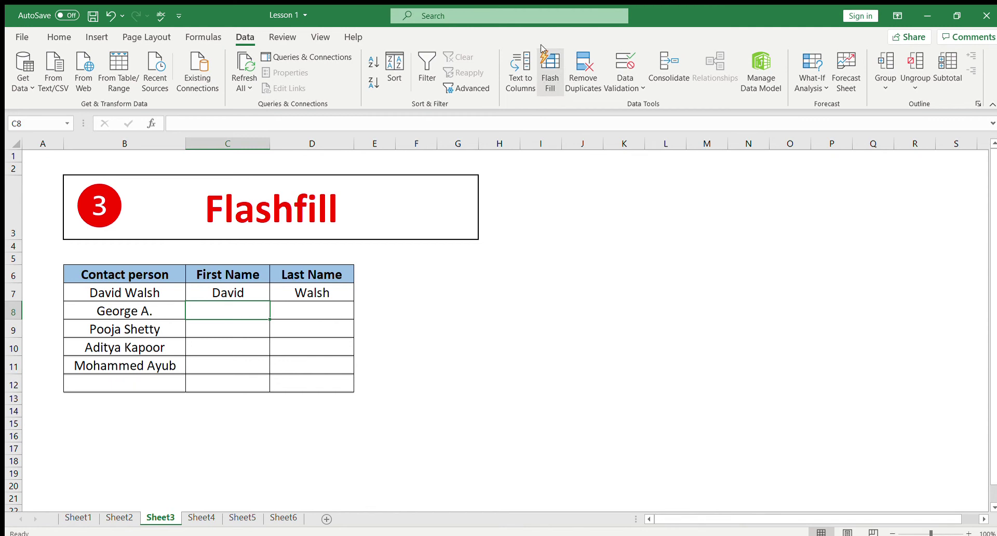
left_click(547, 87)
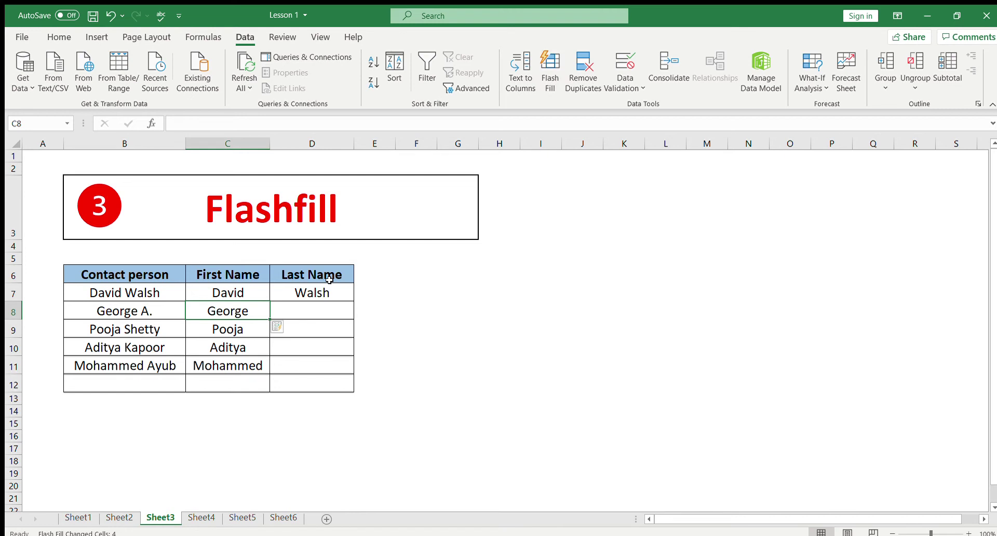
left_click(309, 305)
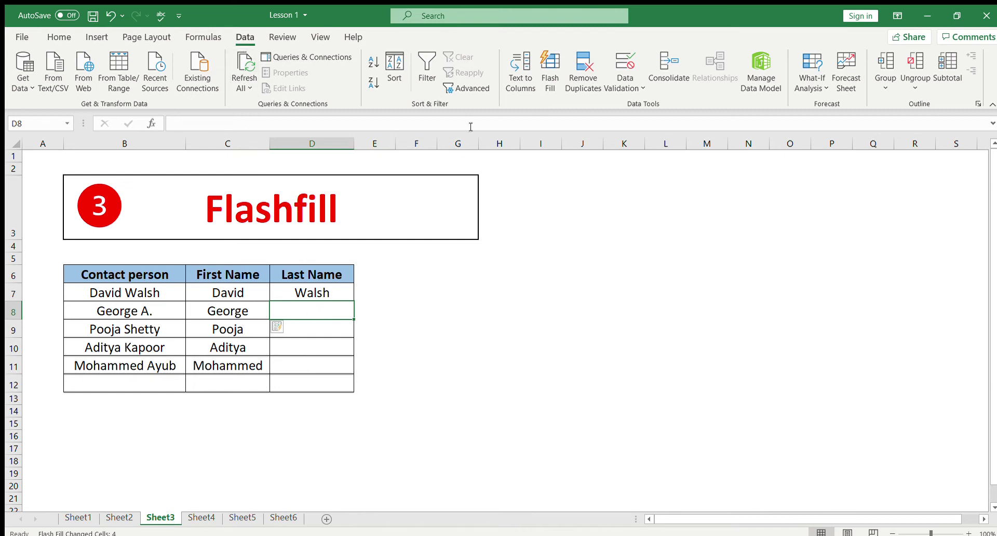
left_click(538, 82)
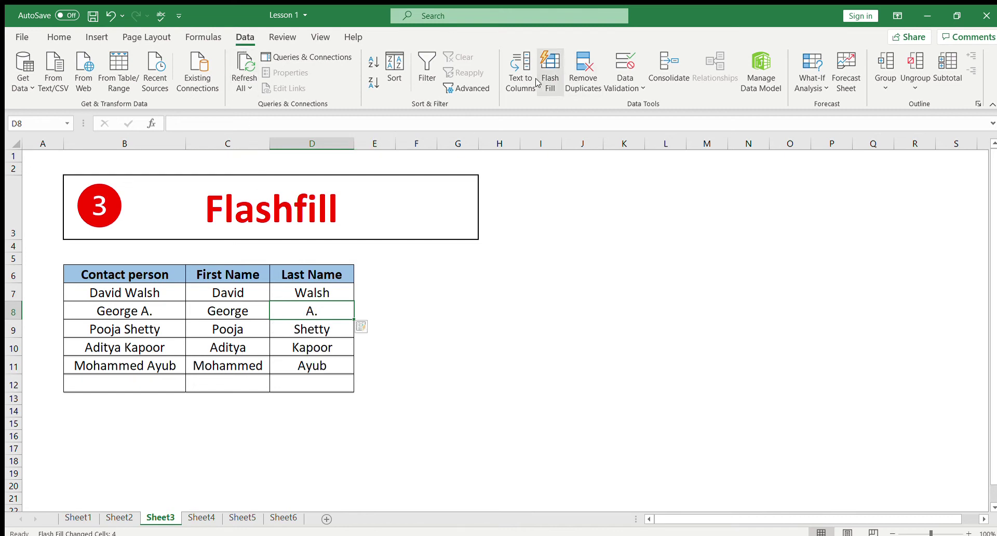
left_click(314, 405)
left_click(286, 438)
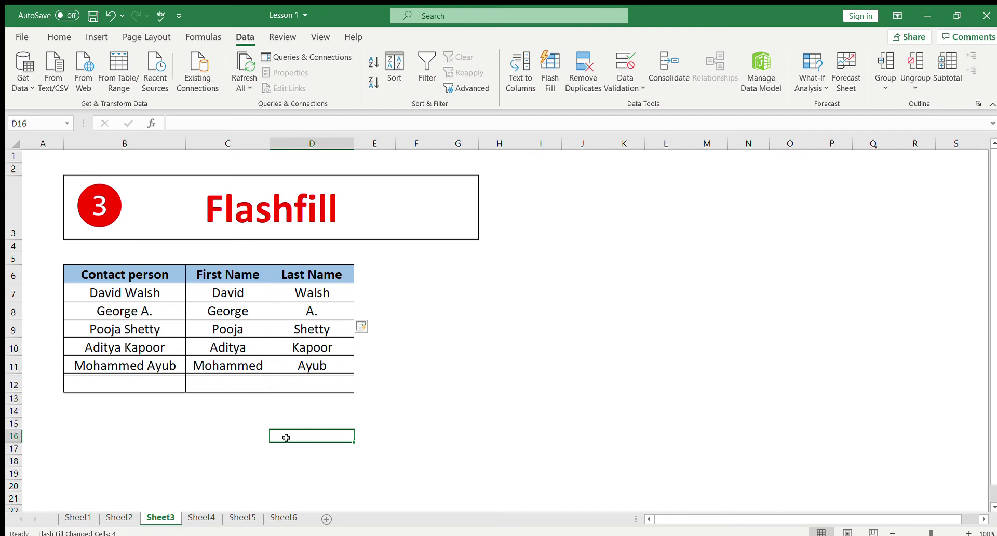
Switch to Sheet4 and look over the five invoice numbers in B8:B12
left_click(202, 517)
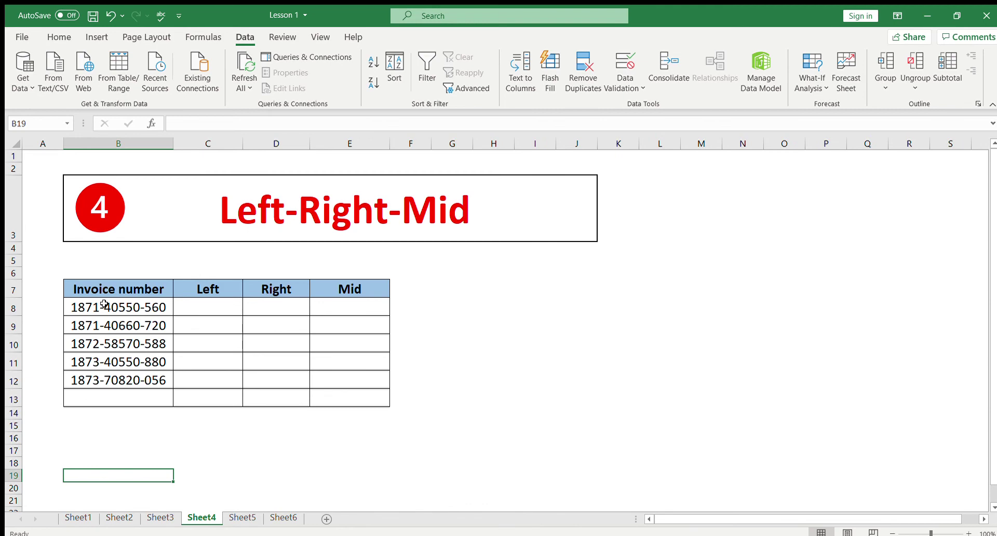
left_click_drag(98, 307, 90, 382)
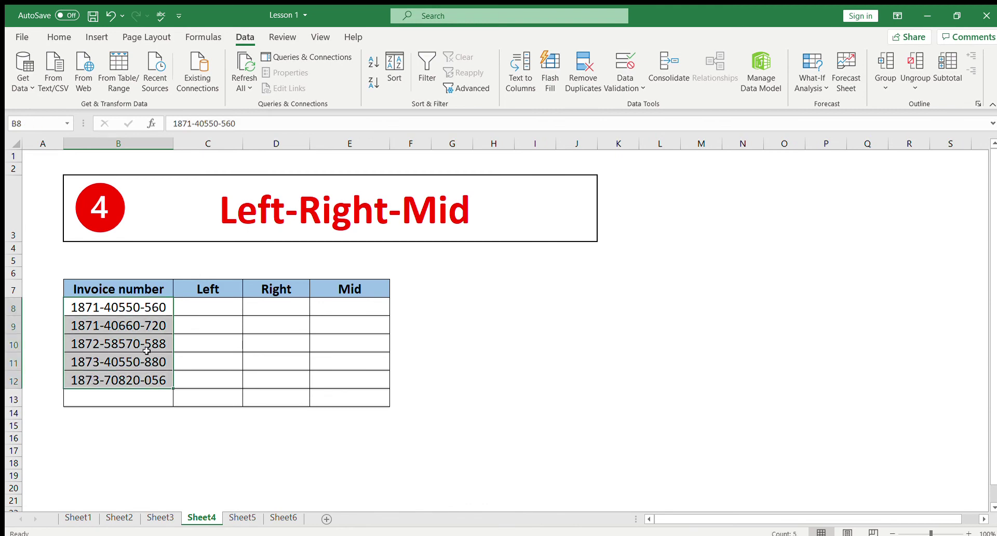
left_click(208, 309)
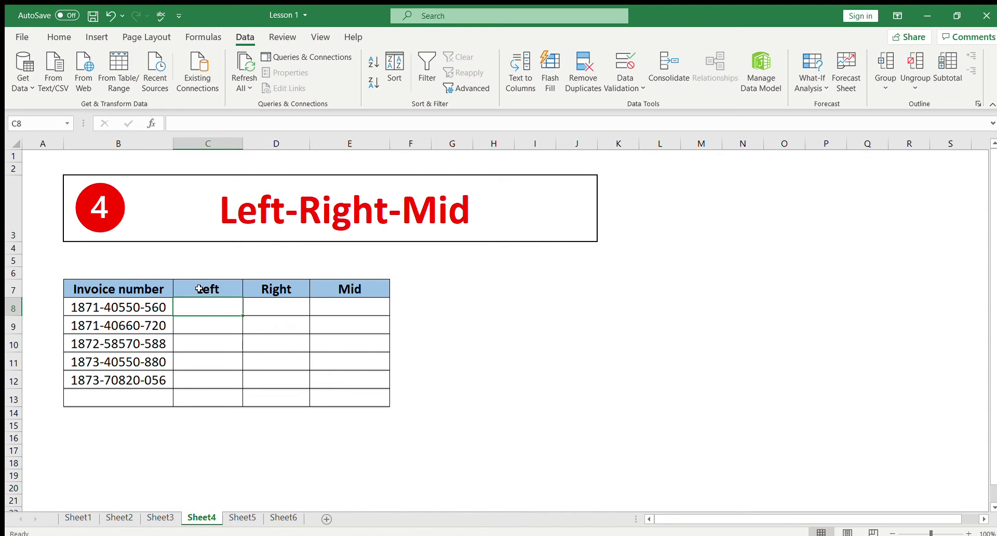
left_click(86, 311)
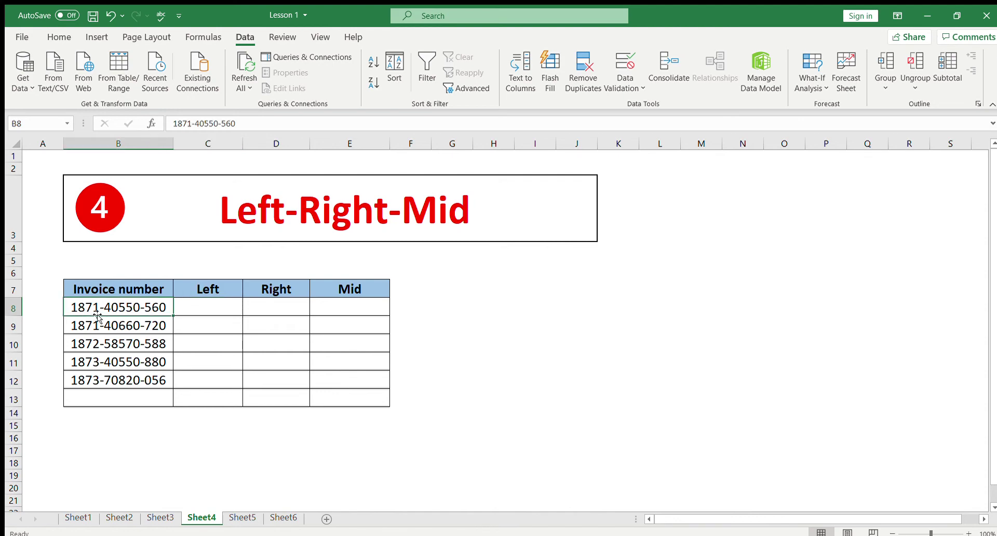
left_click(203, 309)
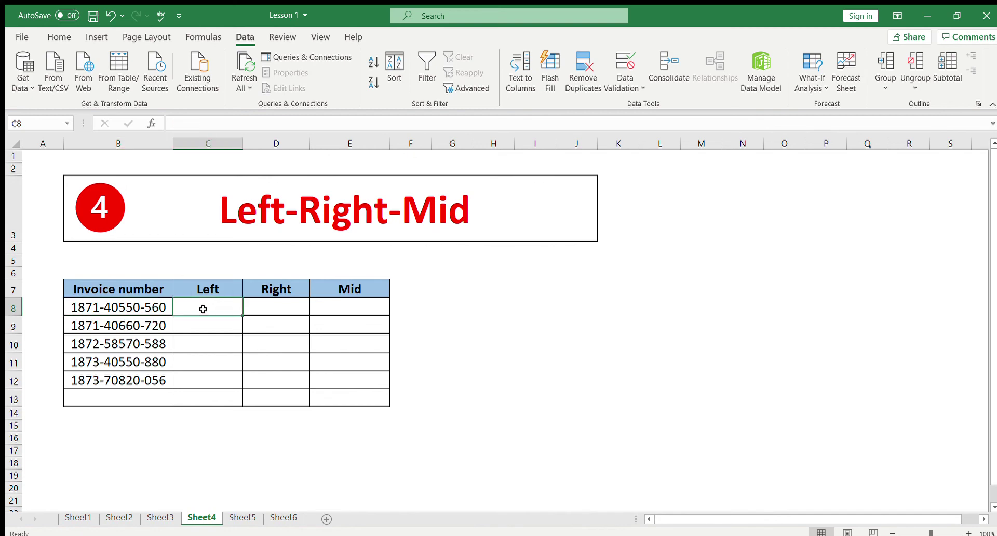
left_click(124, 307)
Enter =LEFT(B8,4) in C8 so it returns 1871 from the first invoice number
left_click(207, 307)
type("=left")
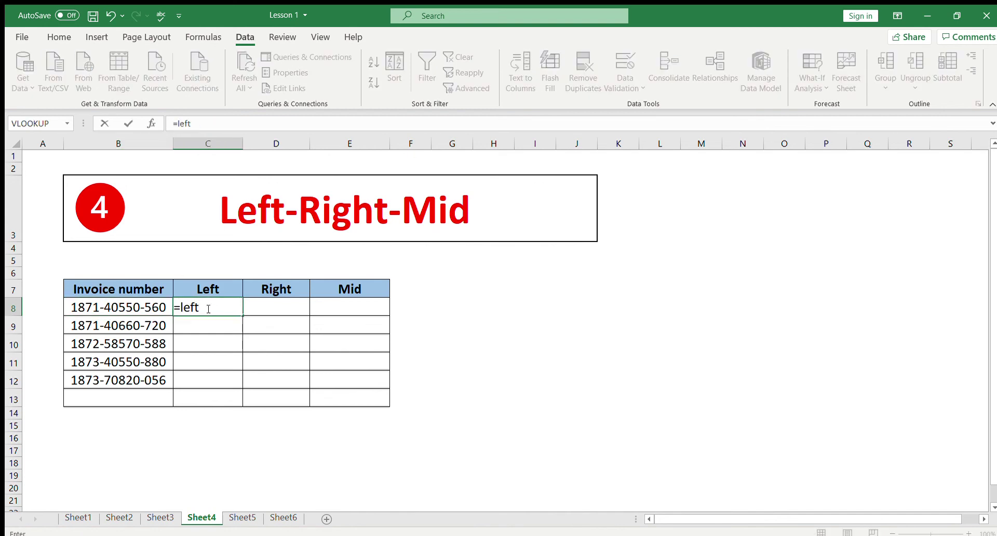
type("(")
left_click(110, 308)
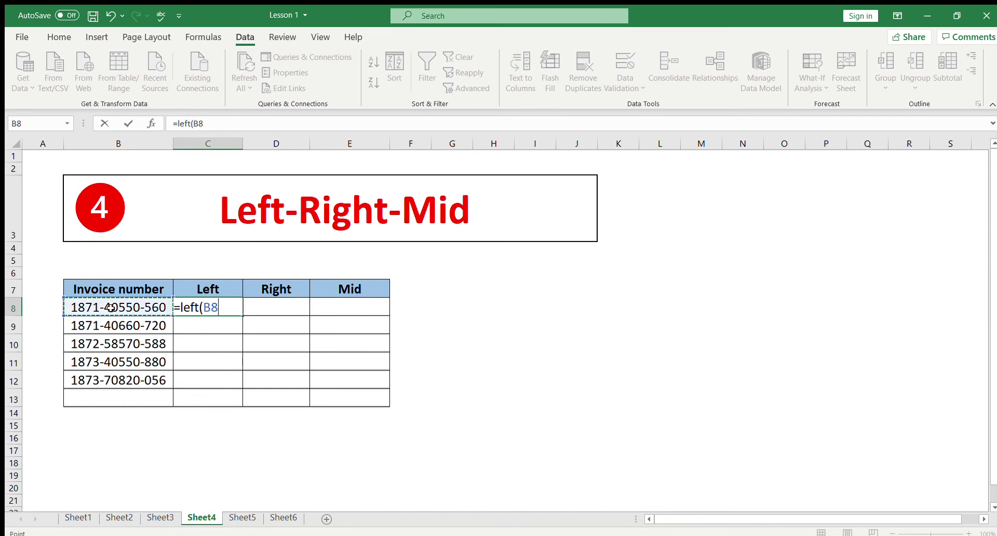
type(",4")
type(")")
key("Return")
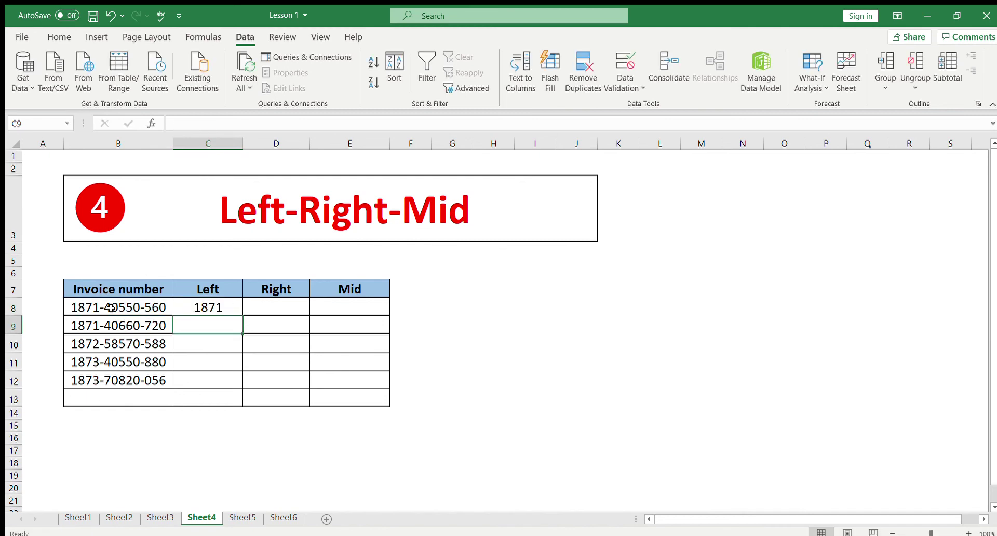
left_click(227, 307)
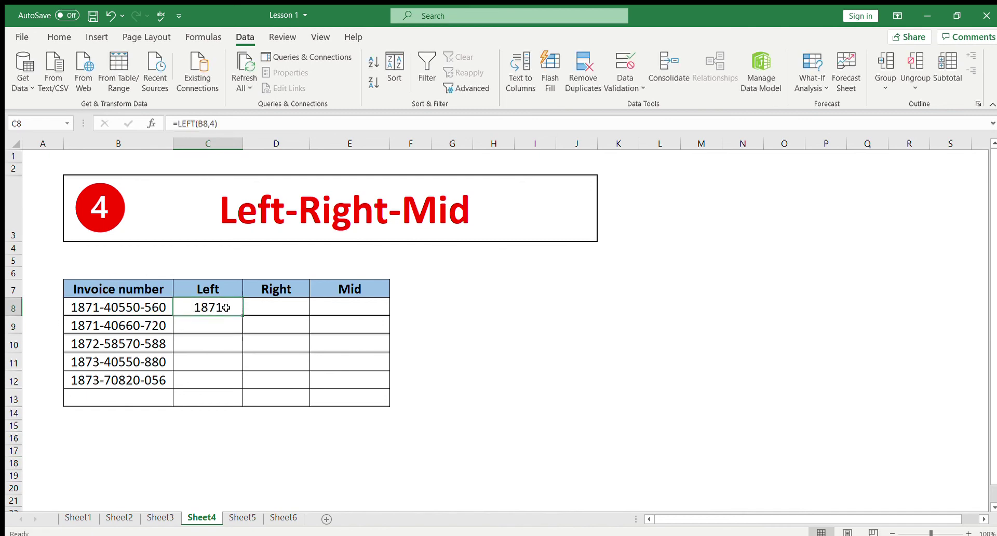
left_click(116, 308)
left_click(214, 309)
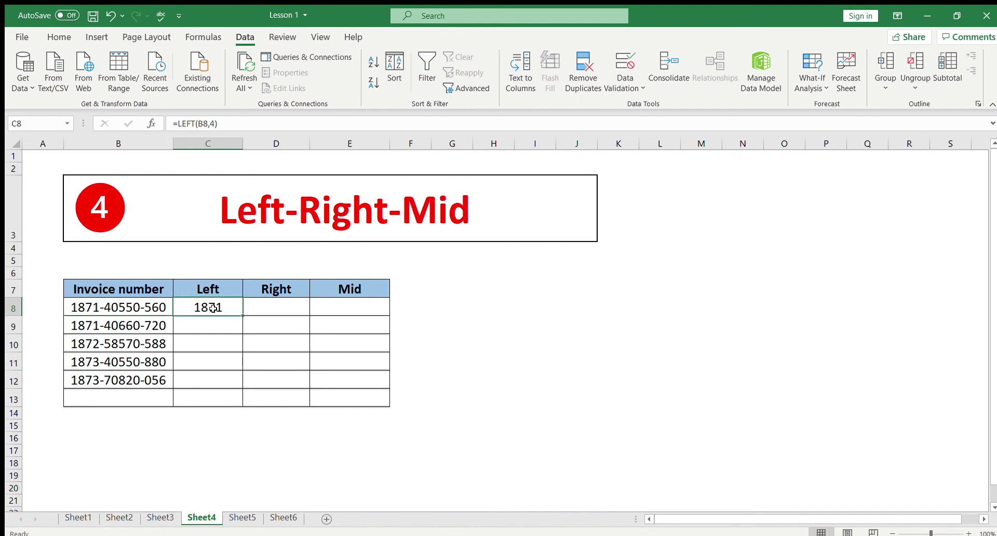
left_click(276, 309)
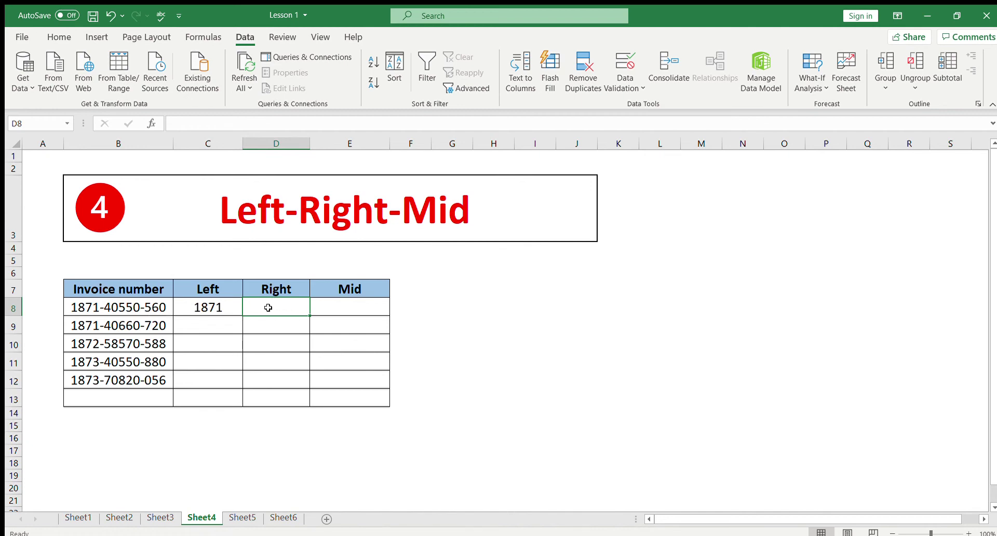
Enter =RIGHT(B8,3) in D8 so it returns 560 from the first invoice number
type("=")
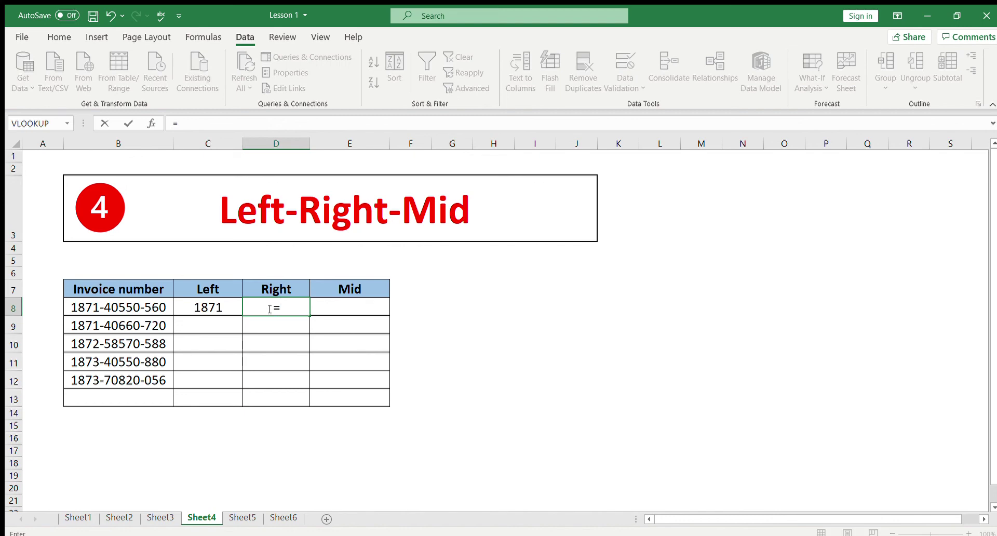
type("right(")
left_click(141, 305)
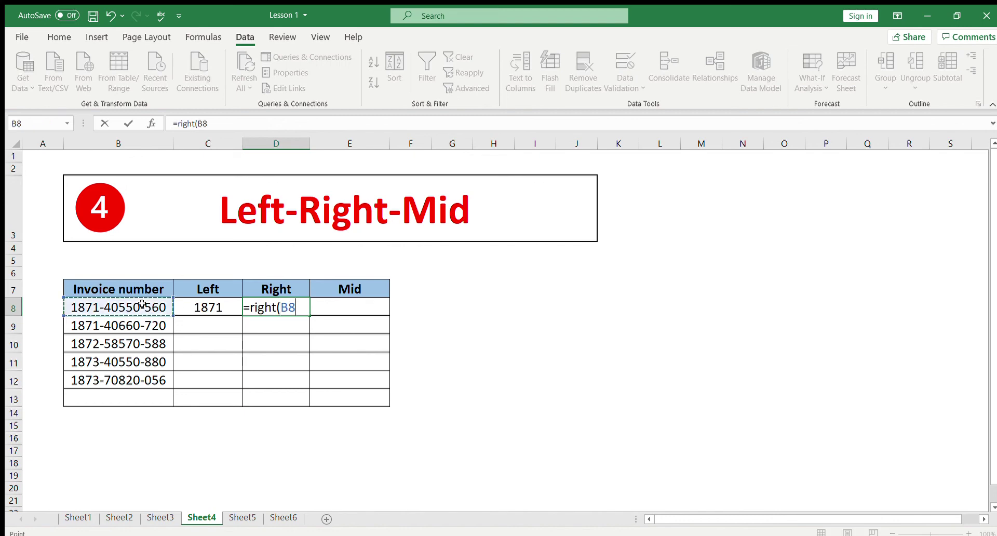
type(",3")
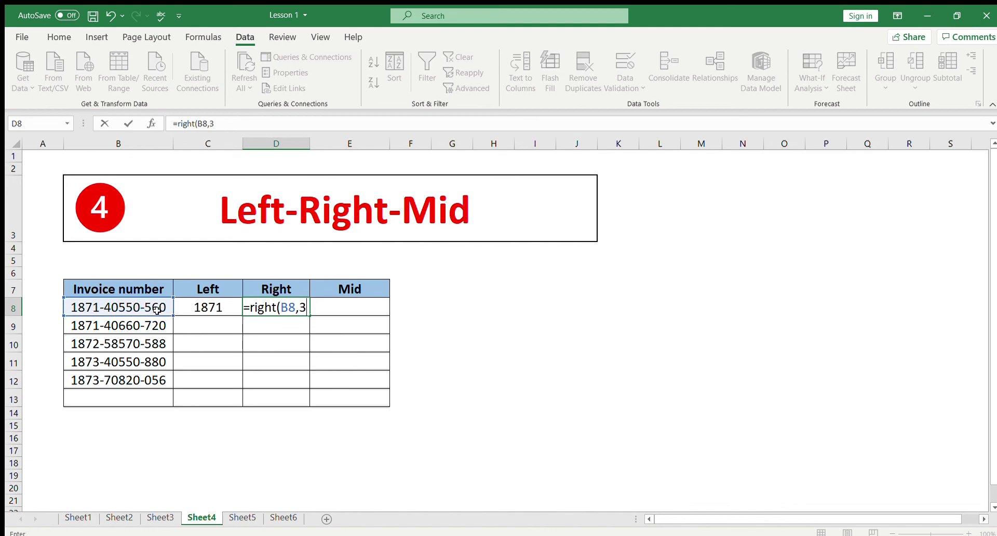
left_click(216, 319)
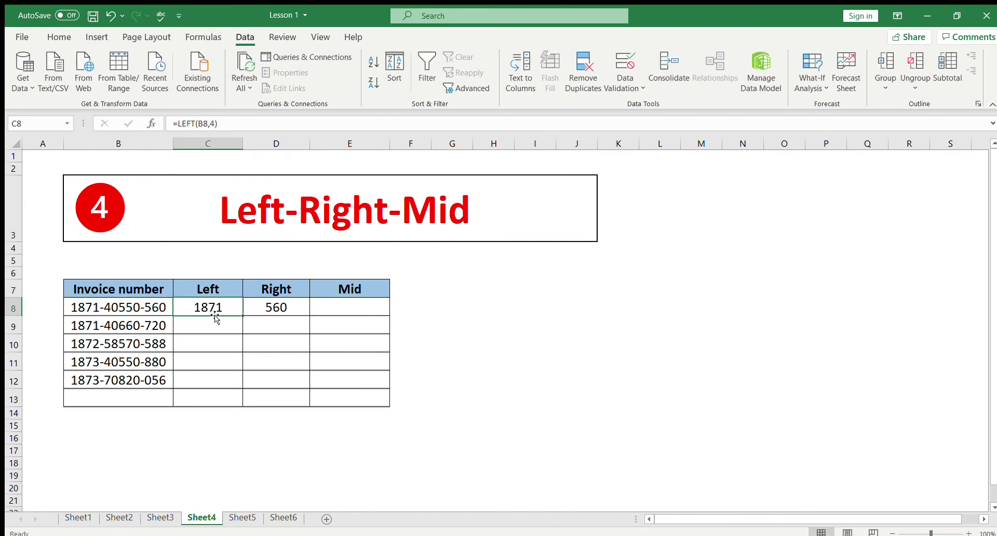
type(")")
key("ctrl+Return")
left_click(278, 315)
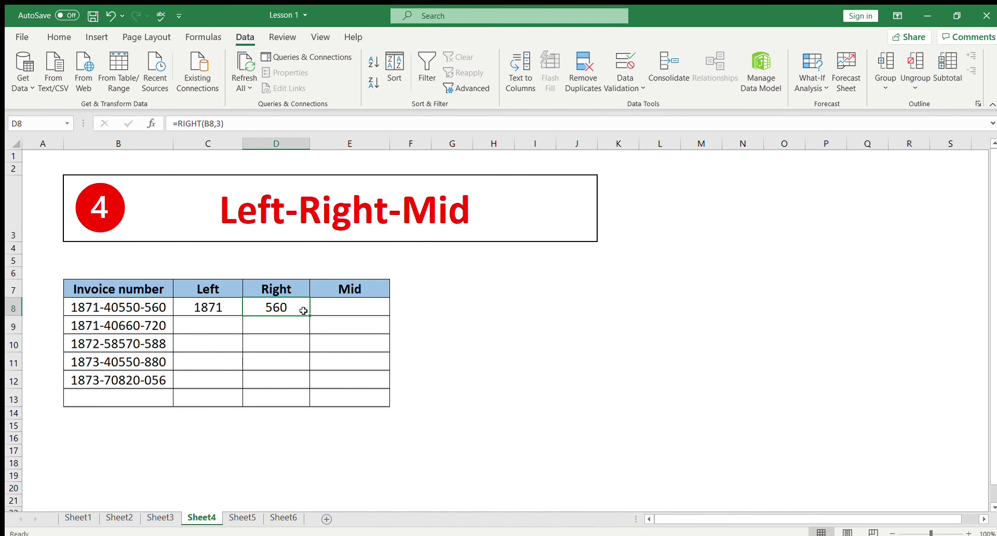
left_click(337, 309)
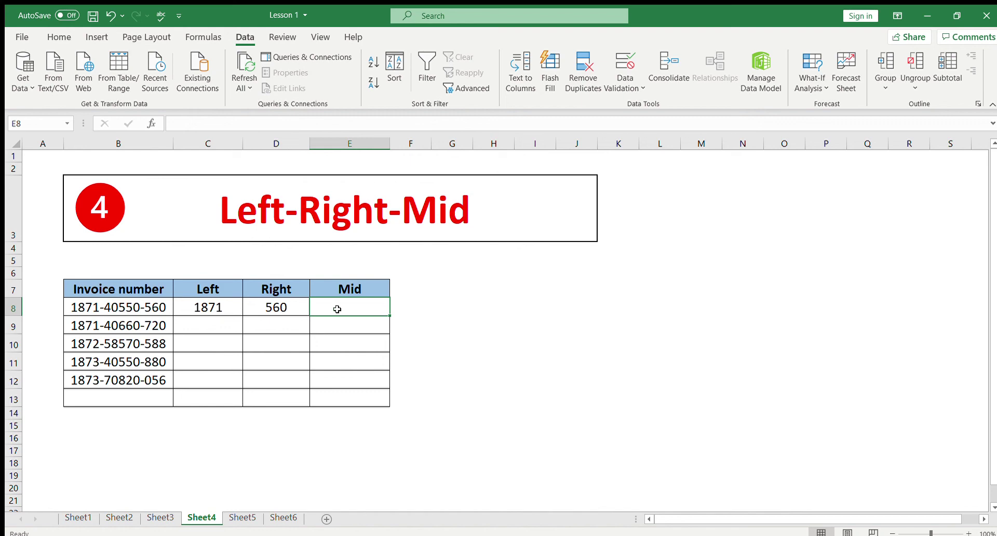
Enter =MID(B8,6,5) in E8 so it returns 40550
type("=mi")
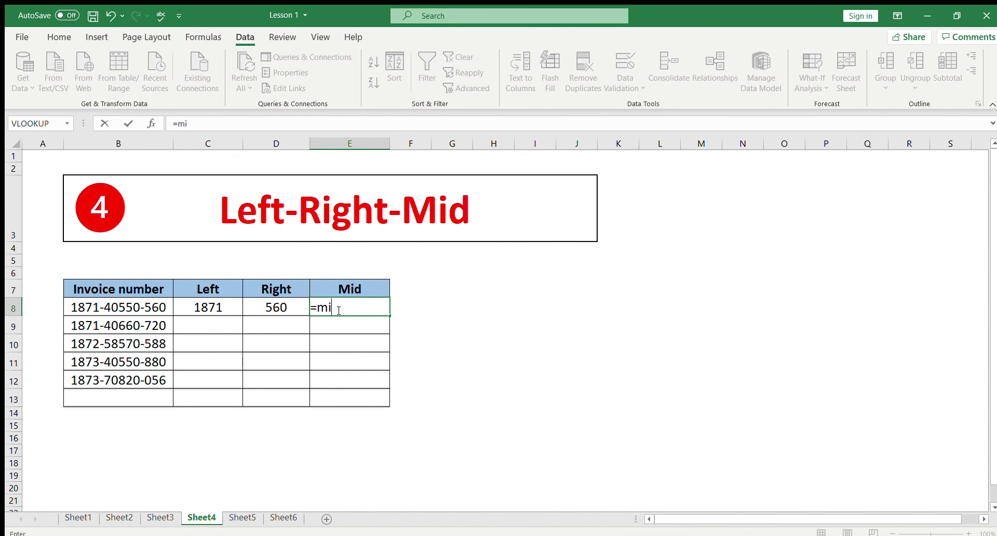
type("d(")
left_click(133, 308)
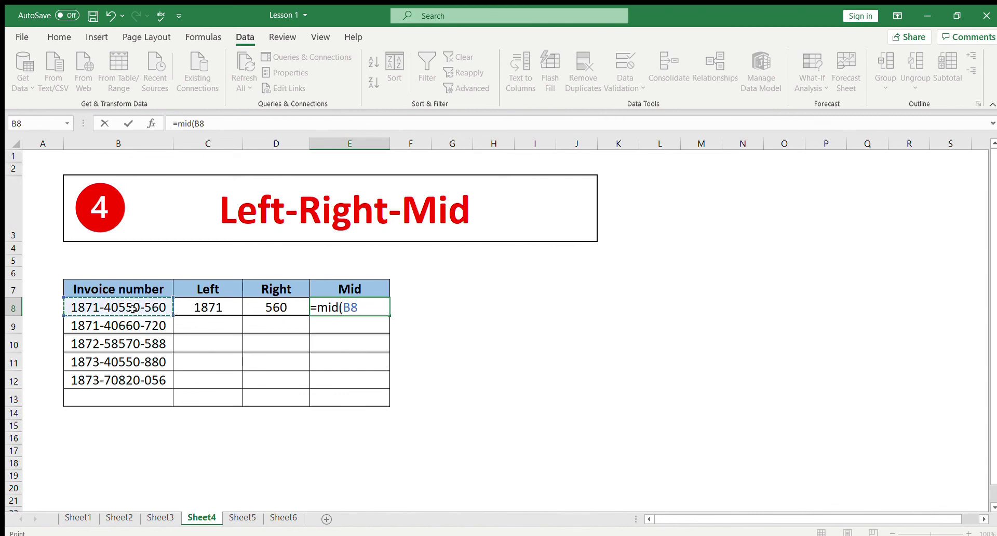
type(",")
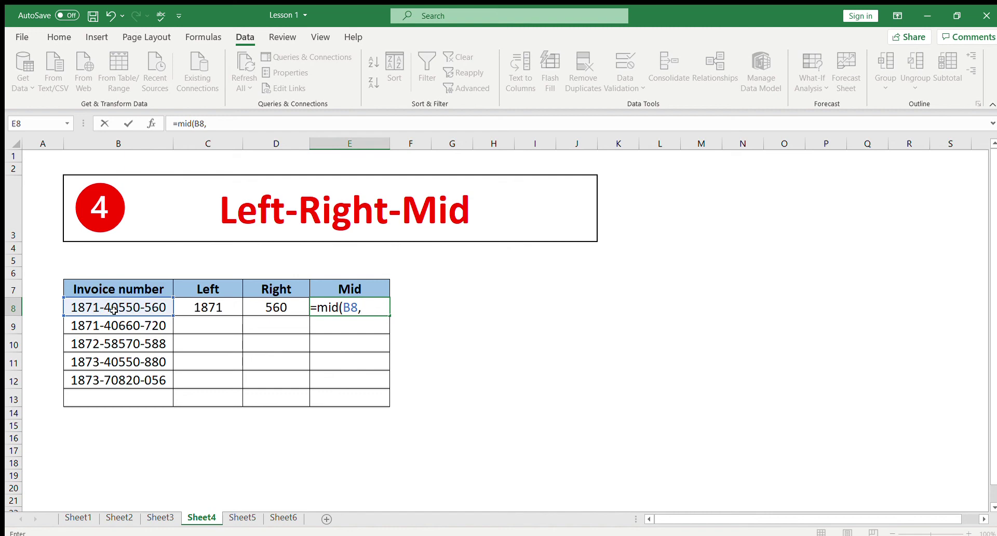
type("6,")
type("5)")
key("Return")
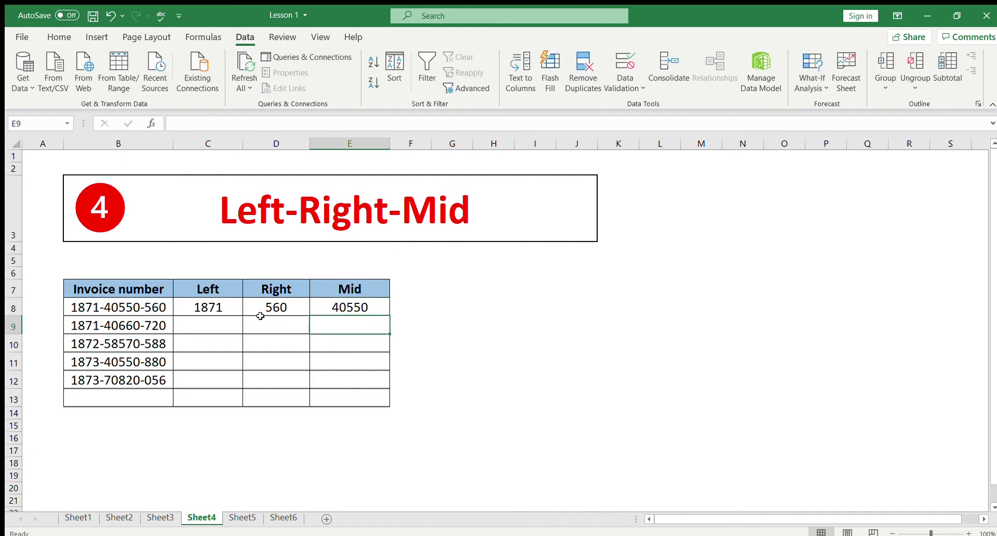
left_click(377, 304)
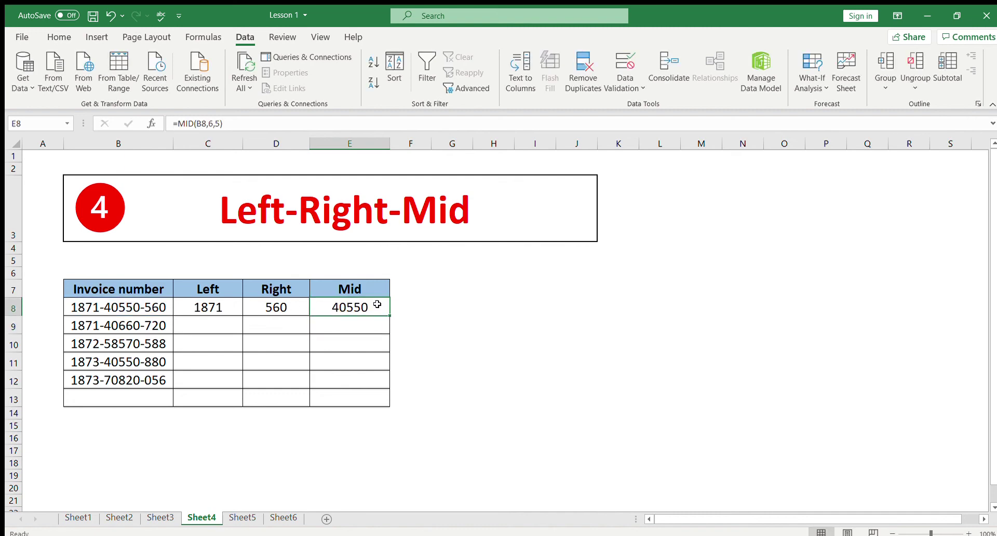
Copy the row 8 formulas in C8:E8 and paste them into C9:E12
left_click_drag(227, 307, 325, 309)
key("ctrl+c")
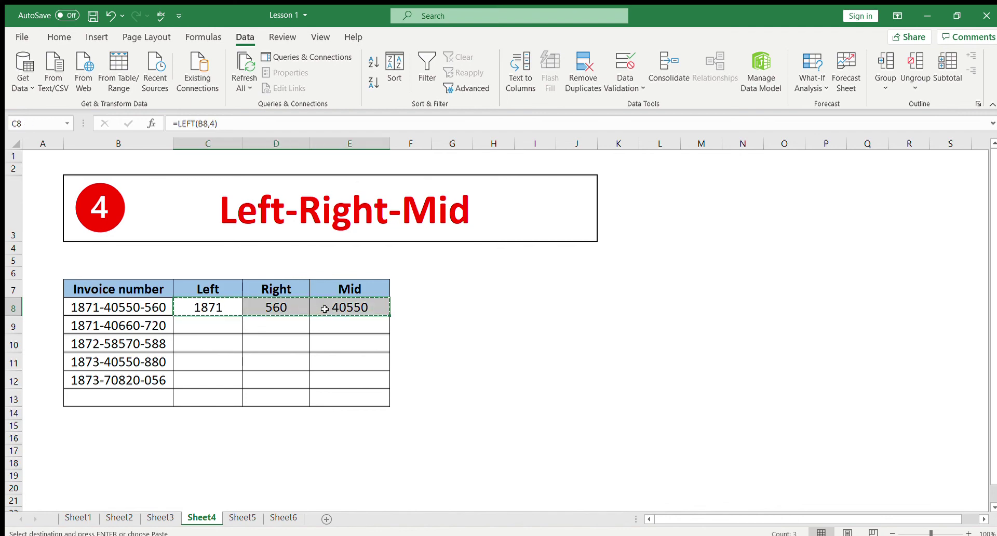
left_click_drag(229, 322, 341, 372)
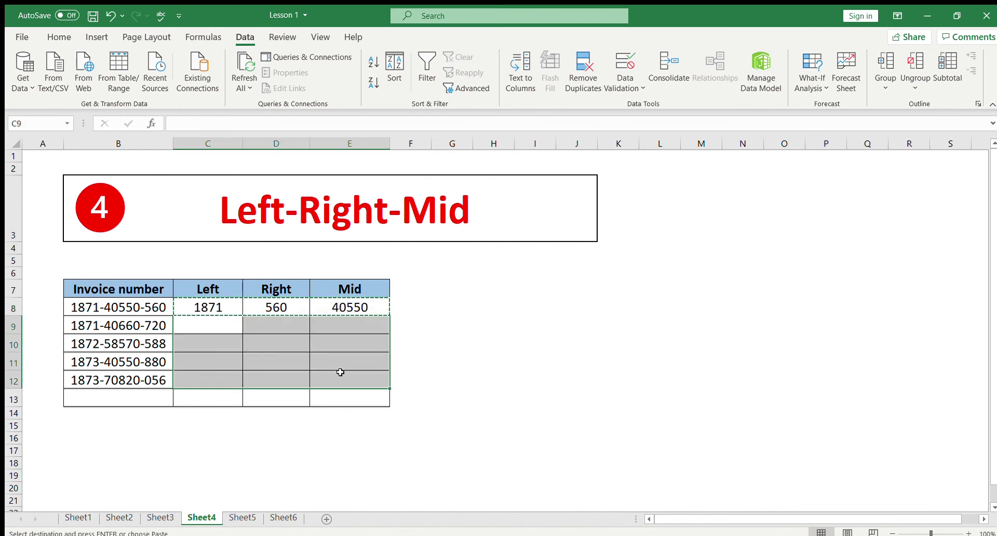
key("ctrl+v")
left_click(201, 411)
left_click(198, 467)
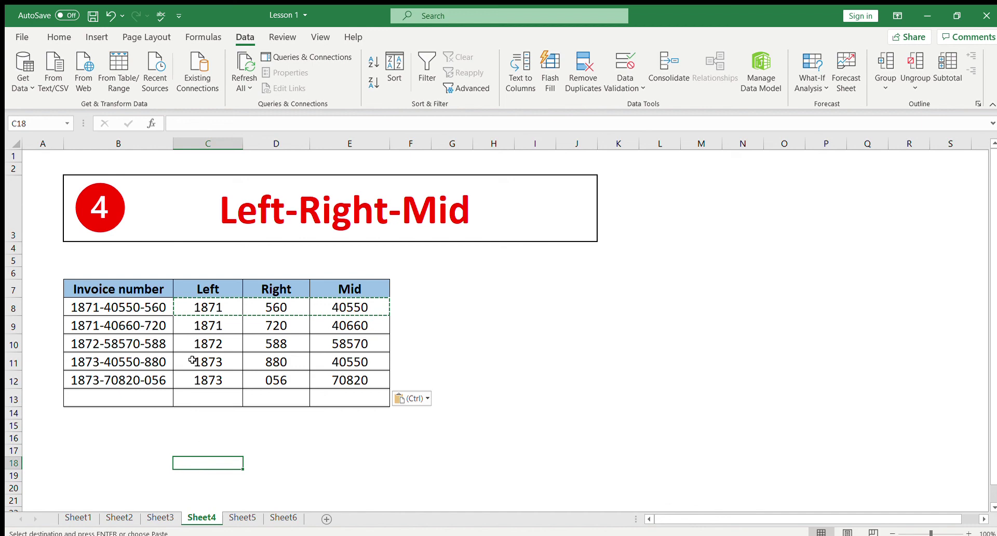
Review the filled Left, Right and Mid columns and the LEFT formula in C8
left_click(197, 289)
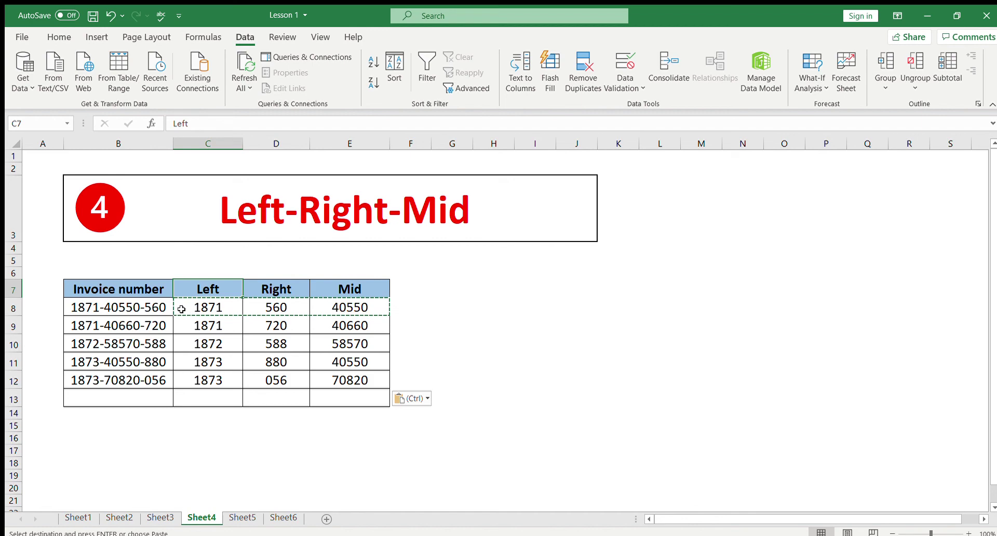
left_click_drag(181, 310, 184, 329)
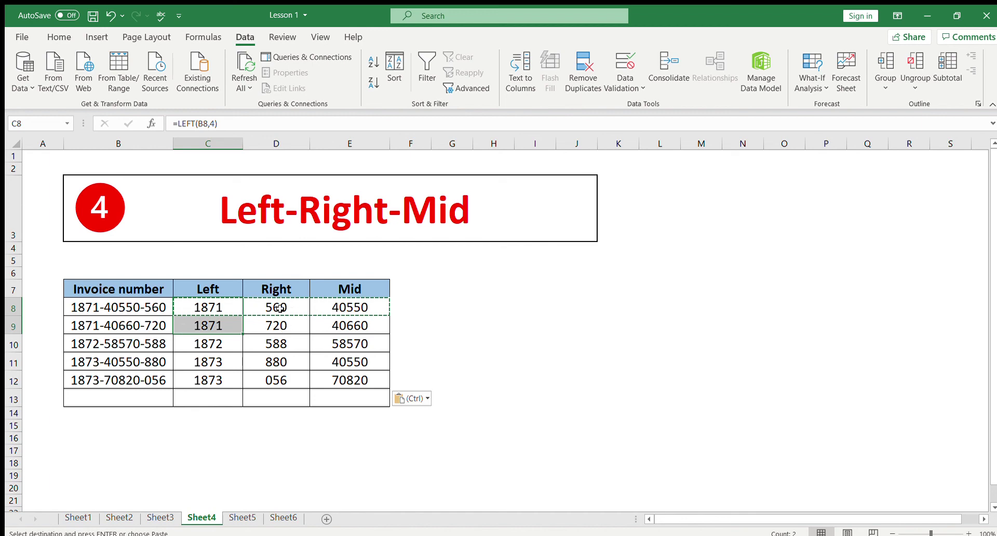
left_click_drag(274, 289, 274, 382)
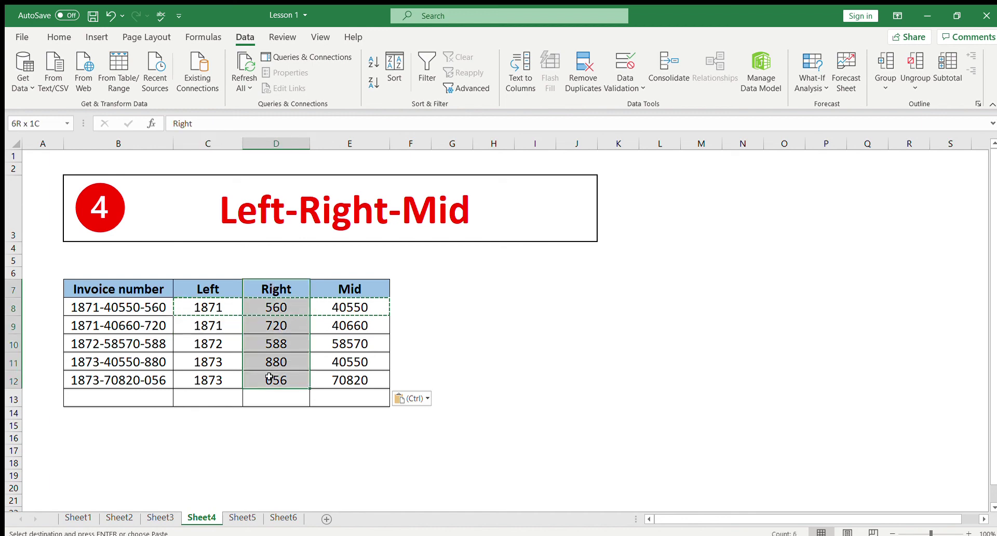
left_click(362, 284)
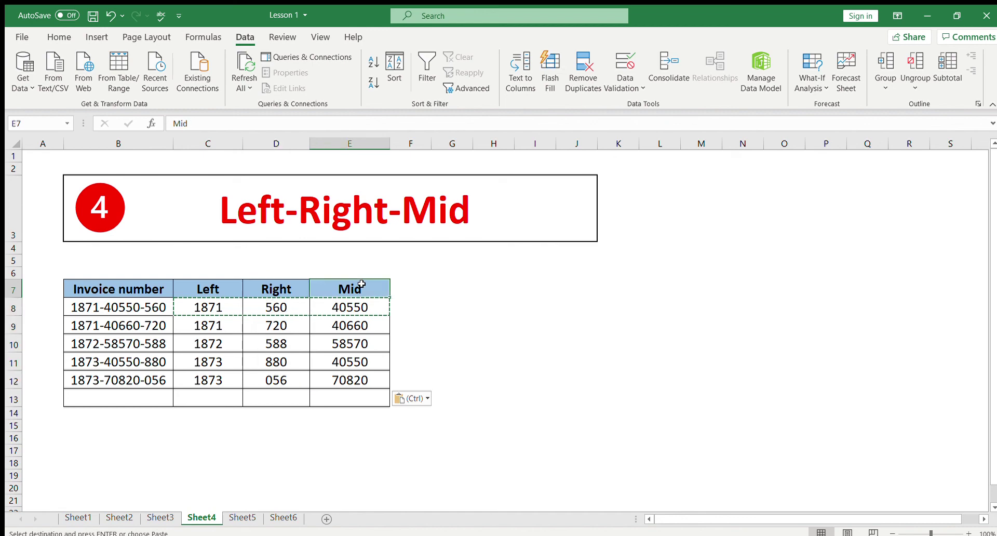
left_click_drag(362, 284, 350, 380)
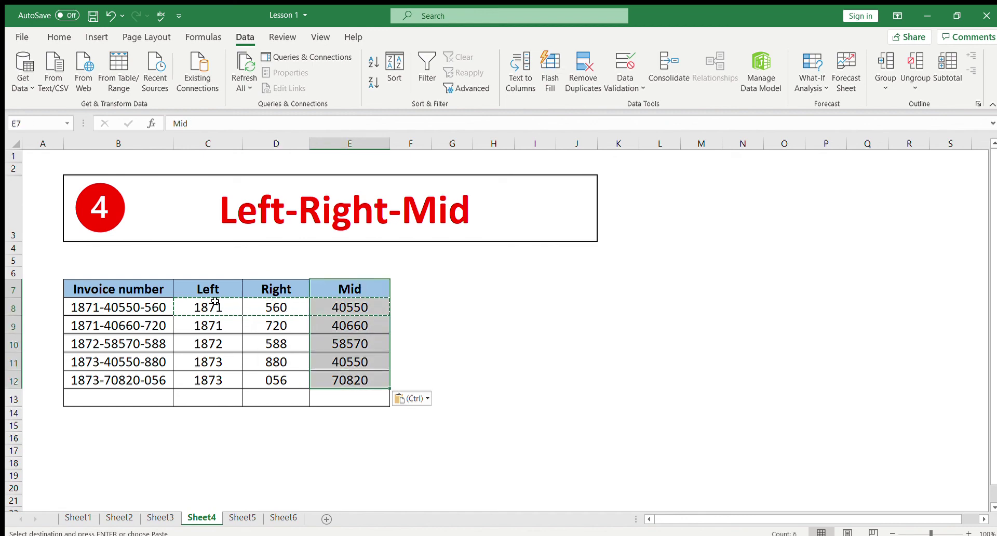
left_click(192, 305)
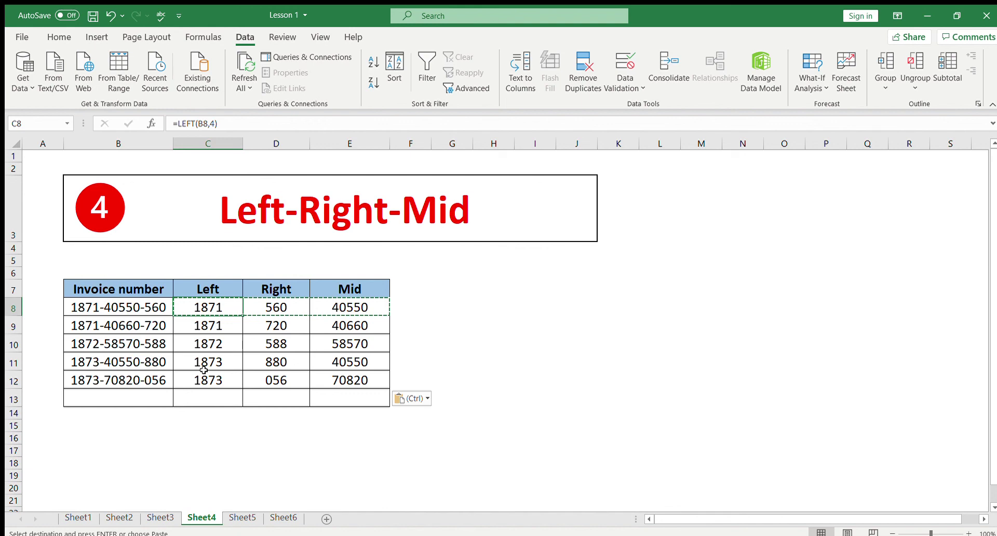
left_click(227, 291)
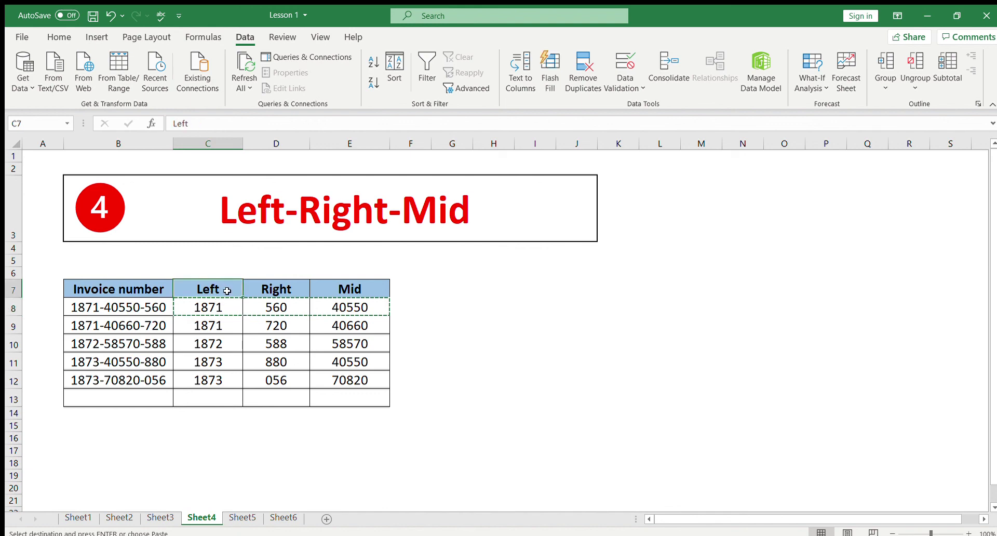
Turn on header filters with Ctrl+Shift+L, then undo the 1871 filter so all five rows show
key("ctrl+shift+l")
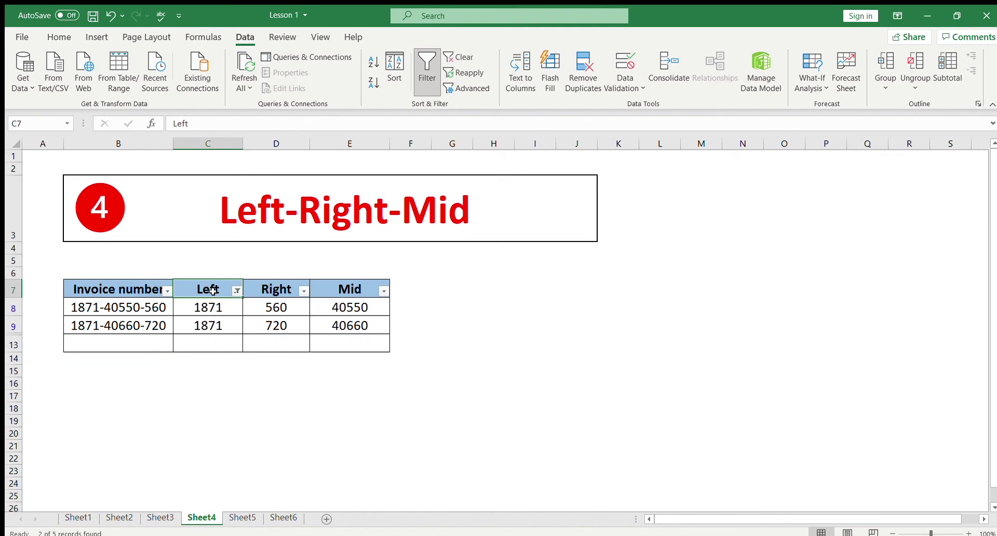
left_click_drag(208, 306, 206, 323)
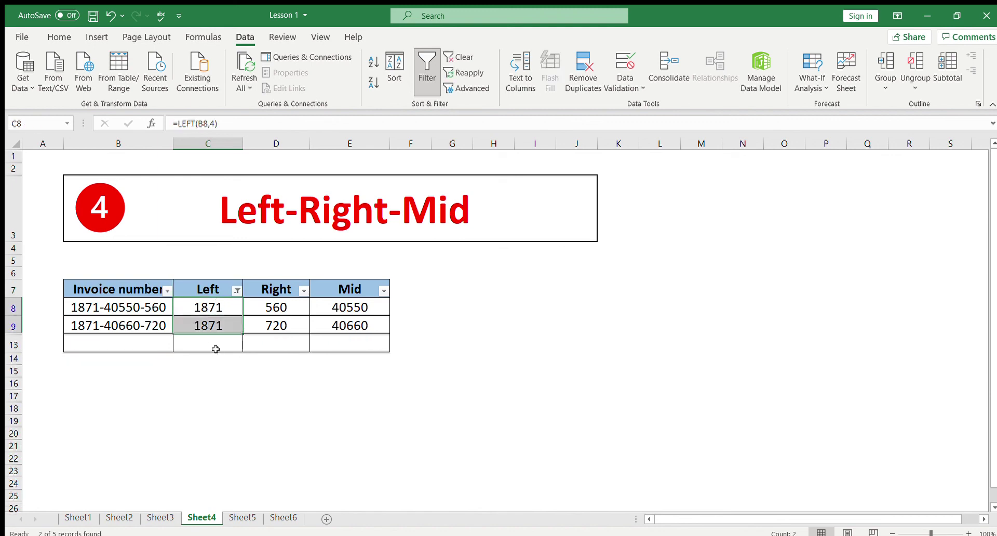
left_click(203, 400)
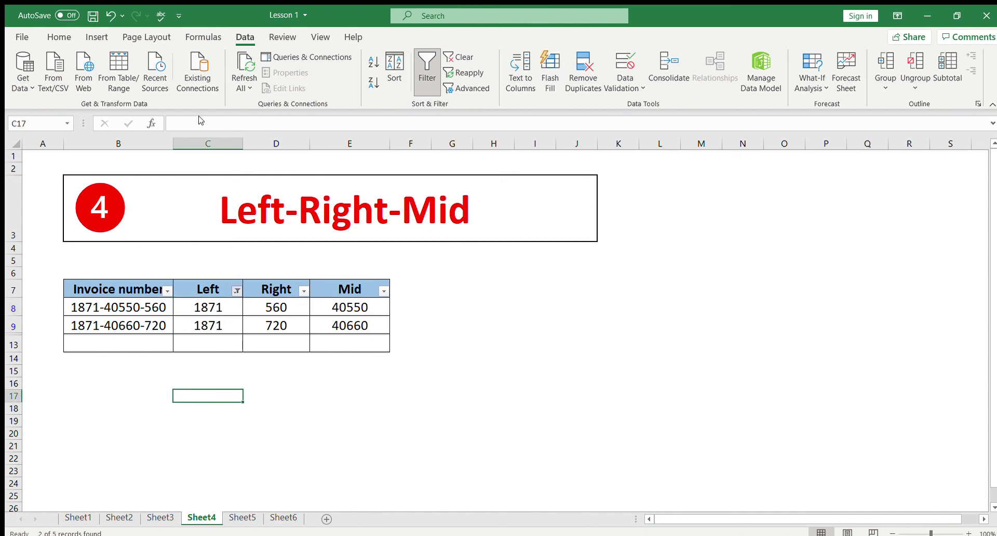
key("ctrl+z")
left_click(209, 413)
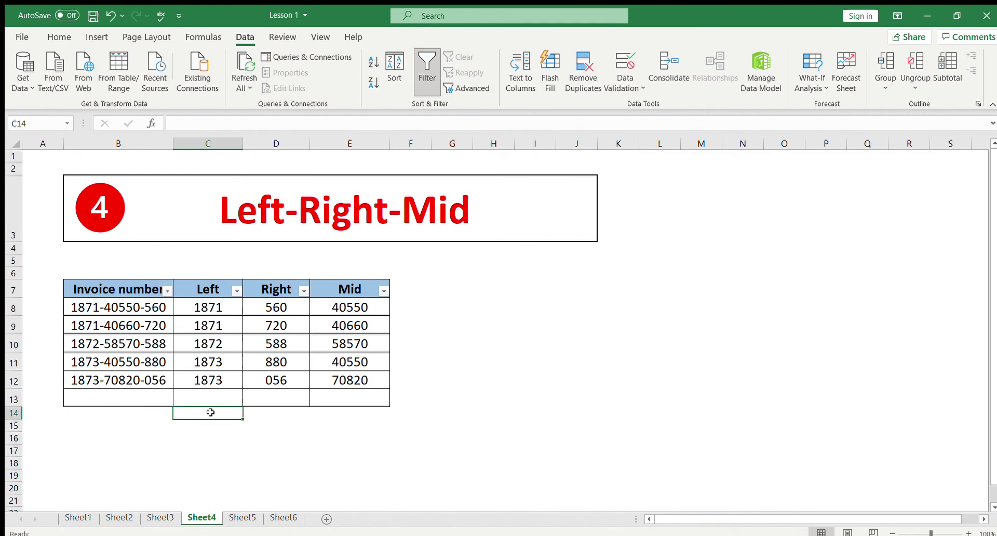
Switch to Sheet5's Upper-Lower-Proper table of contact names
left_click(242, 521)
left_click(205, 470)
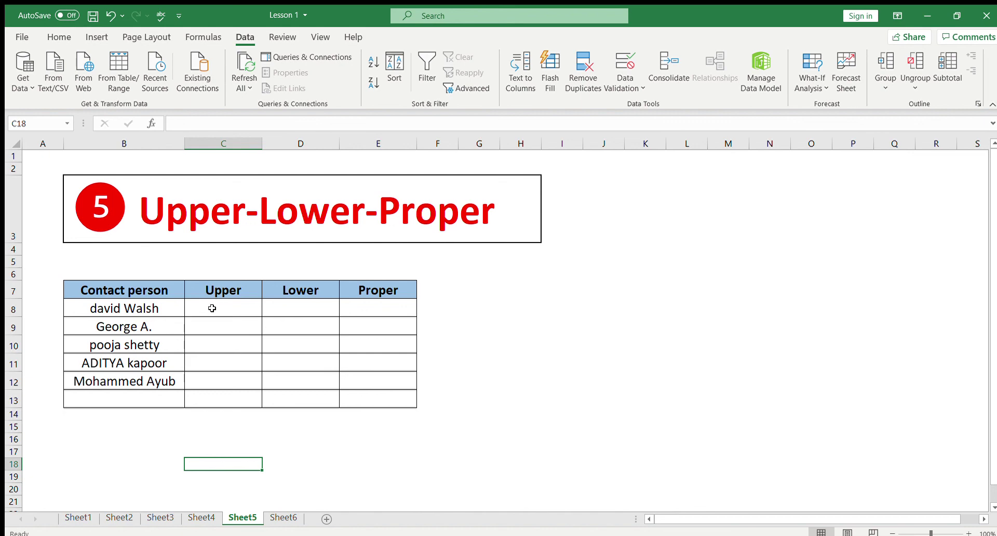
Enter =UPPER(B8) in C8 to show the first contact's name in capitals
left_click(196, 287)
left_click(203, 311)
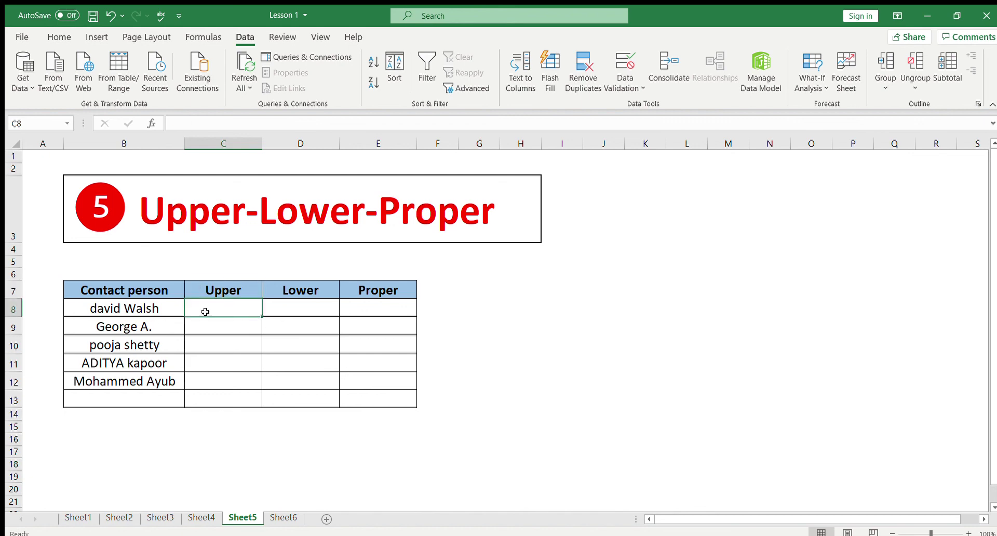
type("=up")
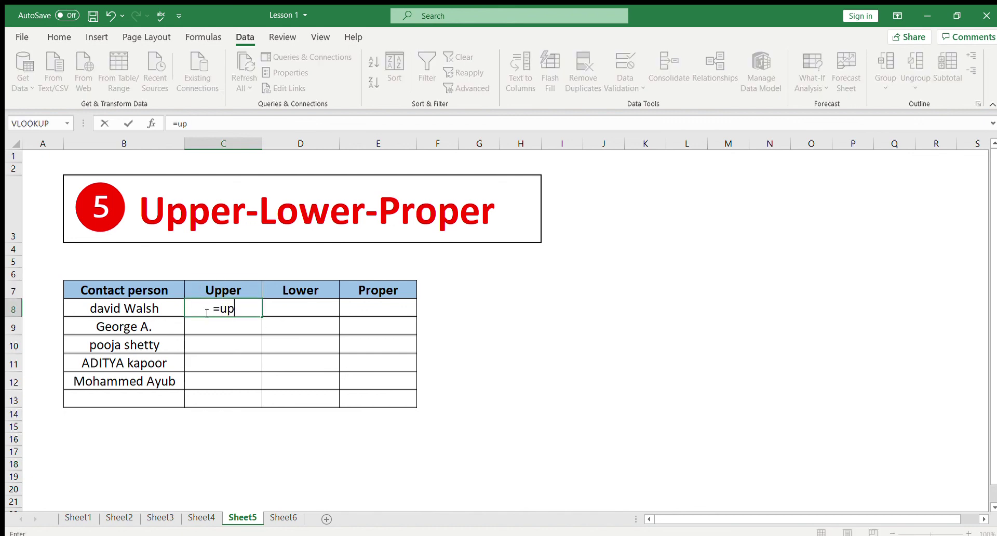
type("per(")
left_click(126, 309)
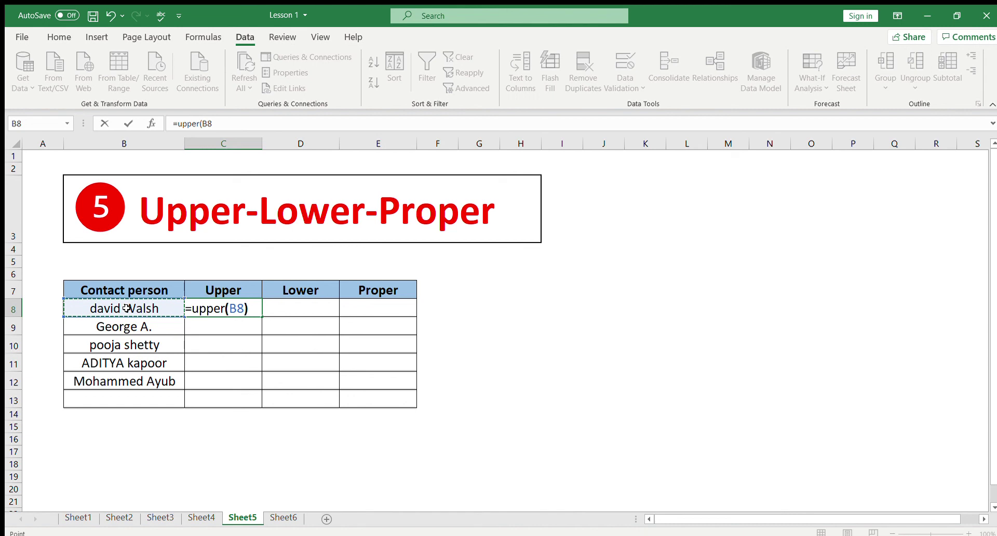
type(")")
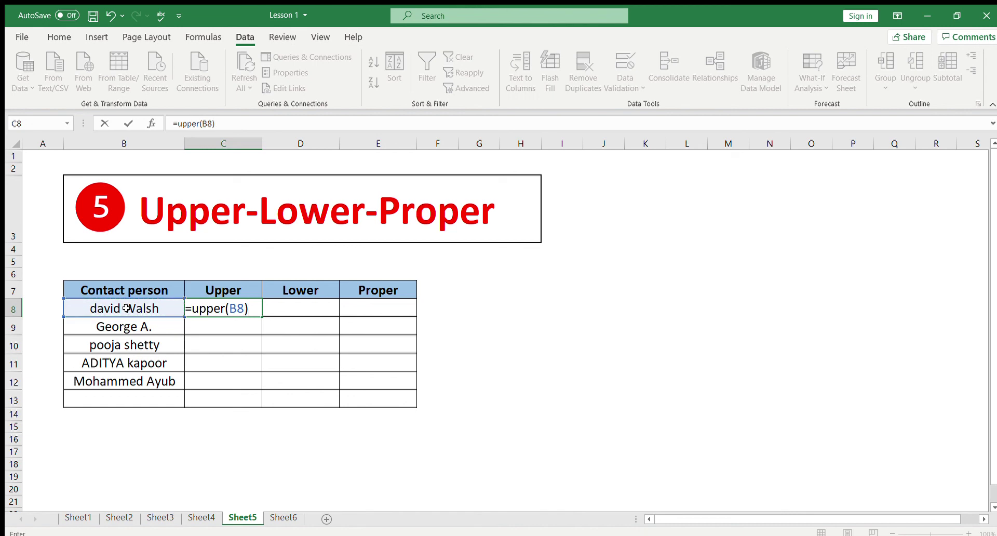
key("Return")
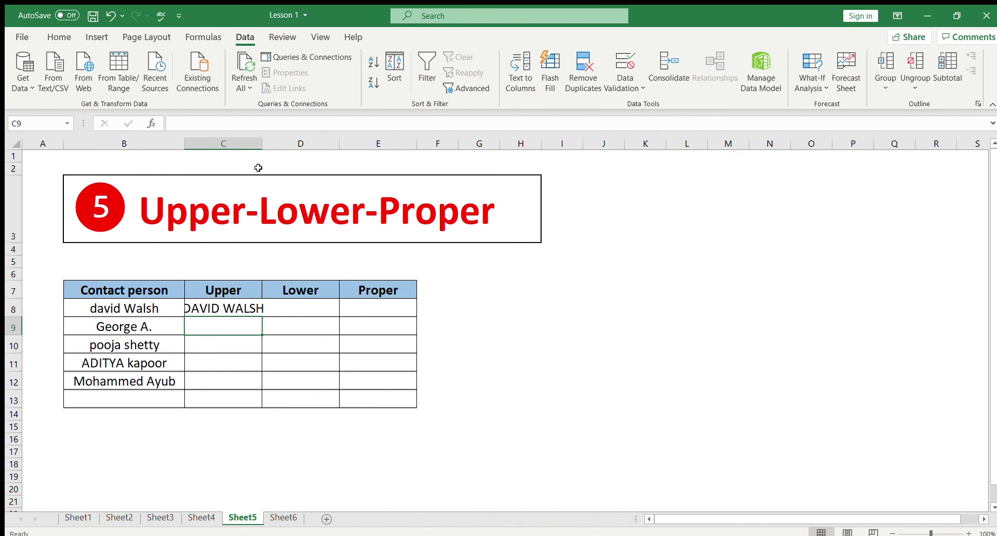
Widen columns C to E and check the UPPER result in C8
left_click_drag(229, 144, 374, 161)
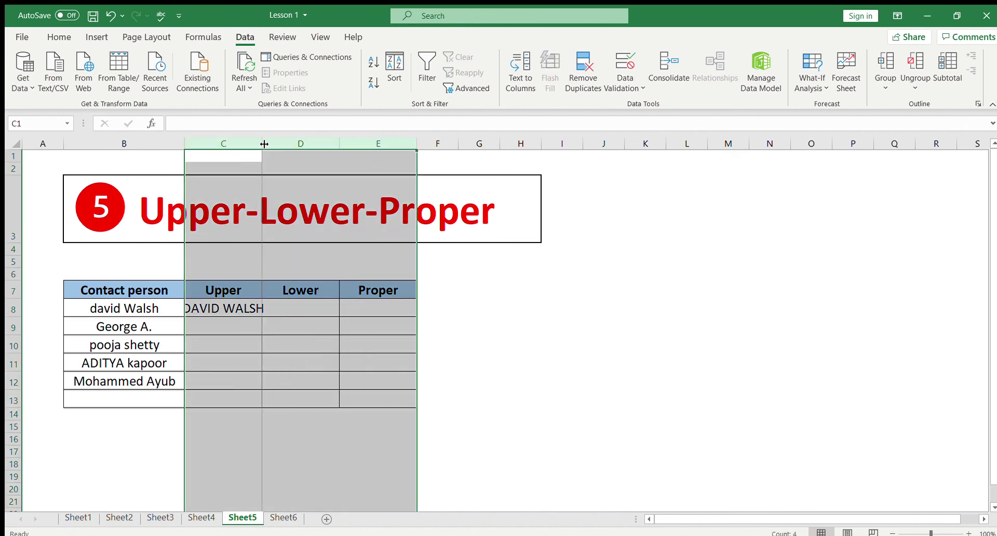
left_click_drag(264, 144, 290, 144)
left_click(133, 314)
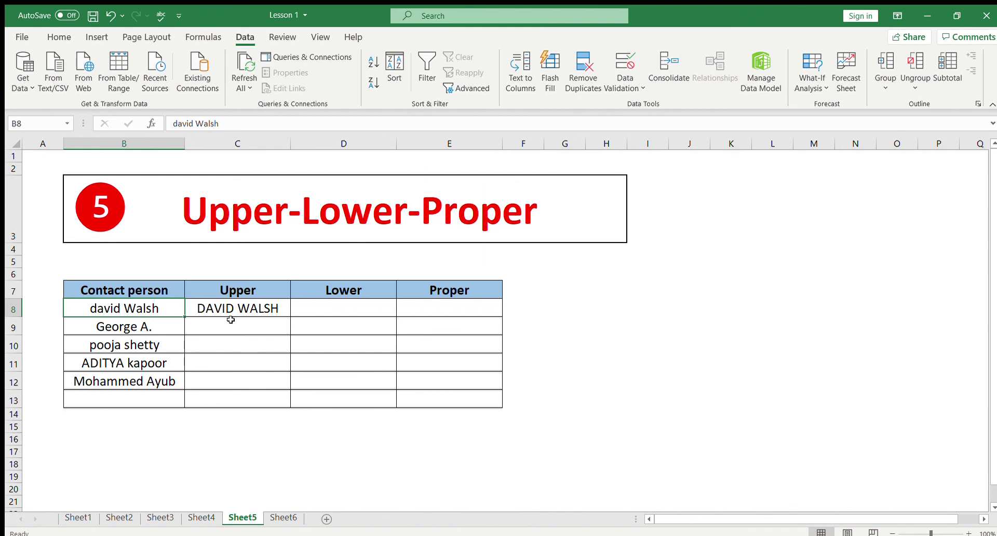
left_click(236, 304)
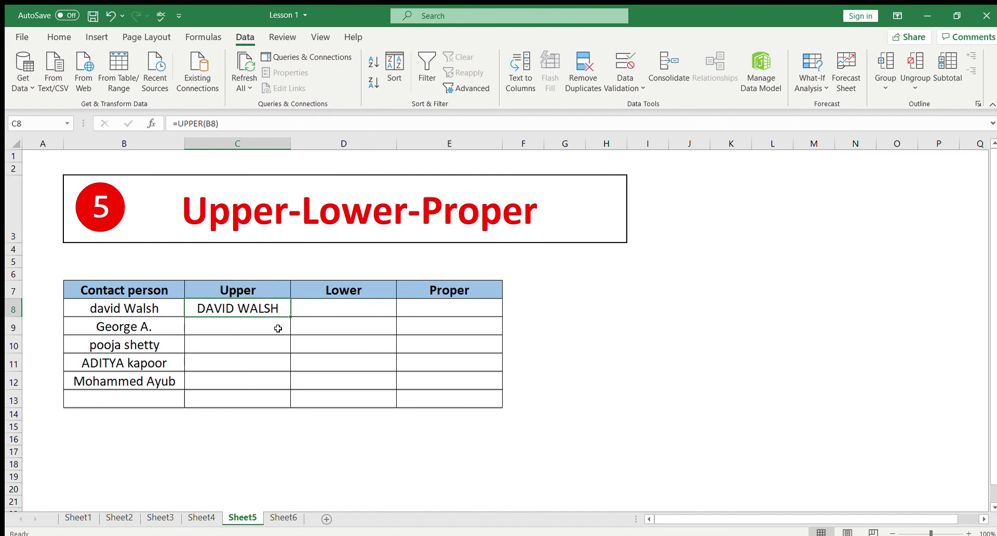
Enter =LOWER(B8) in D8 so the first contact's name appears in lowercase
left_click(337, 308)
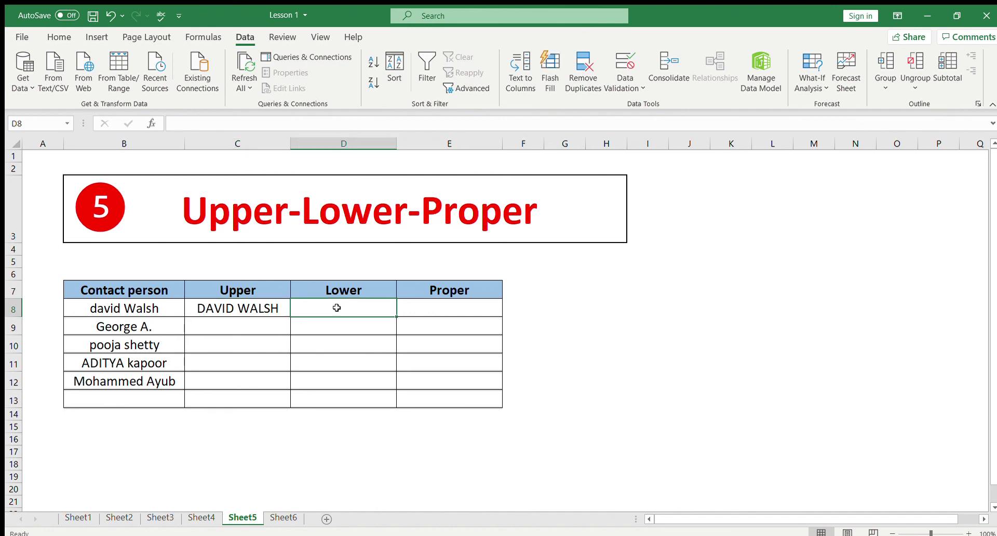
left_click(100, 312)
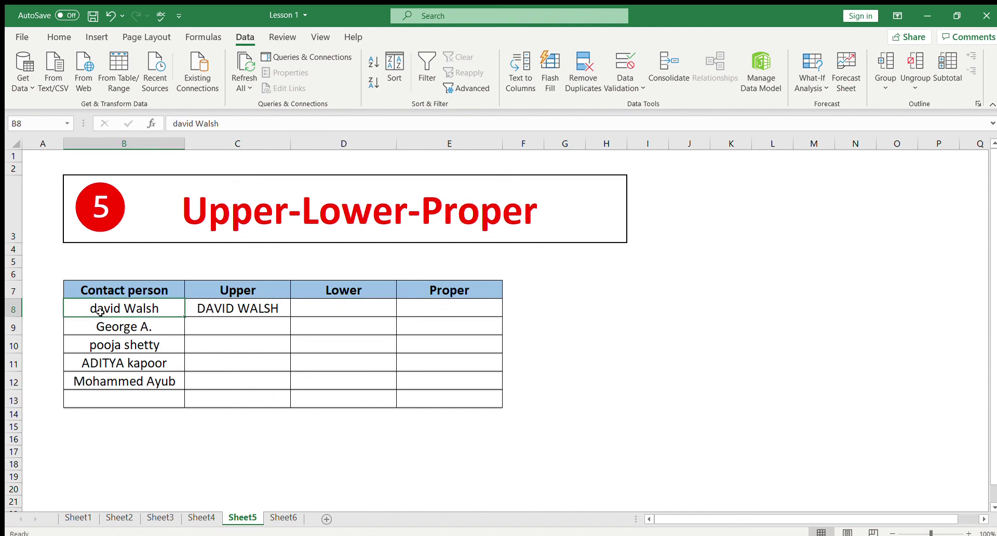
left_click(337, 310)
type("=")
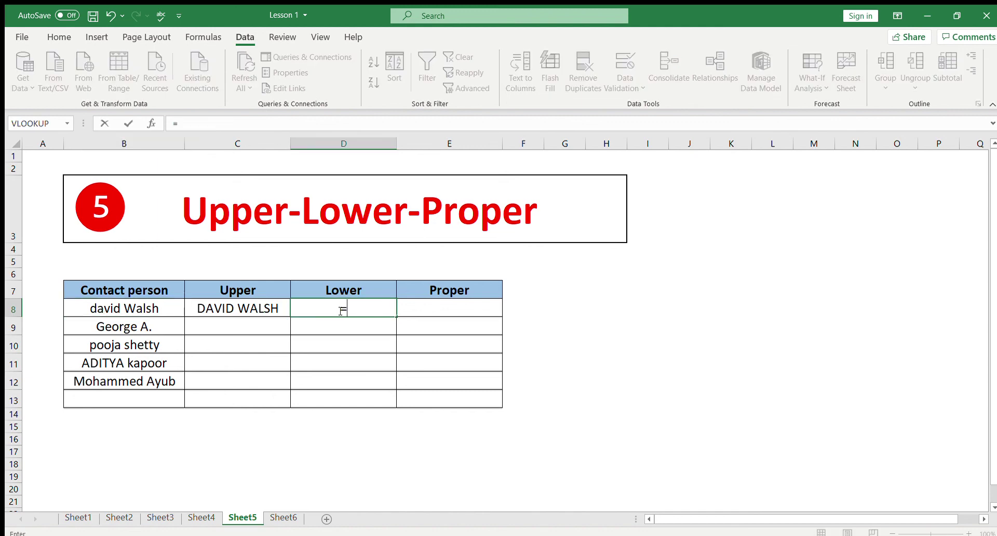
type("lower(")
left_click(142, 312)
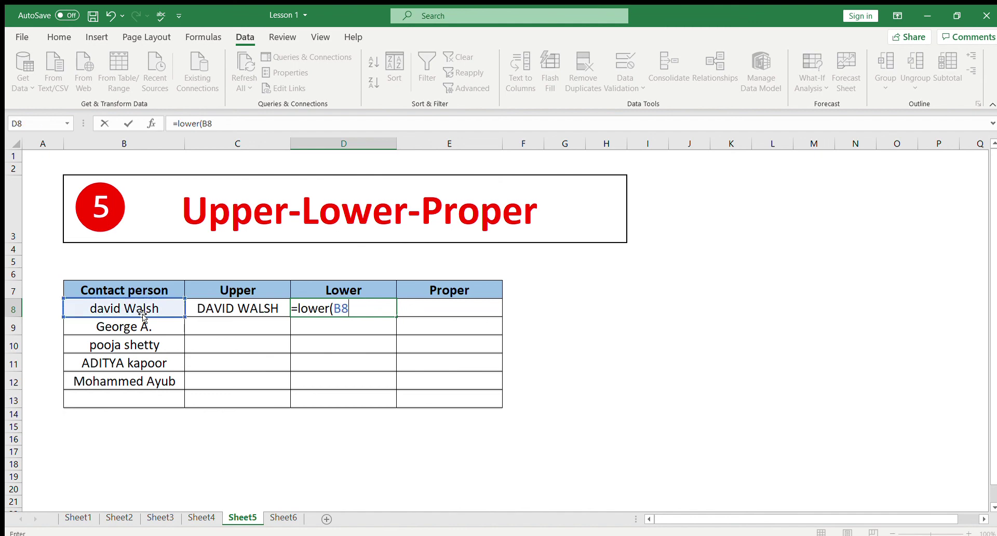
type(")")
key("ctrl+Return")
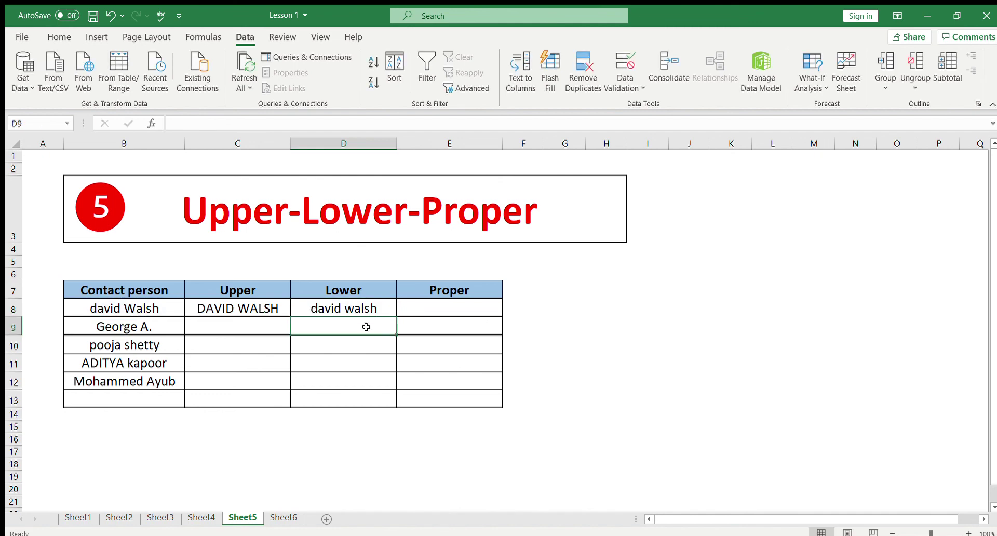
left_click(431, 306)
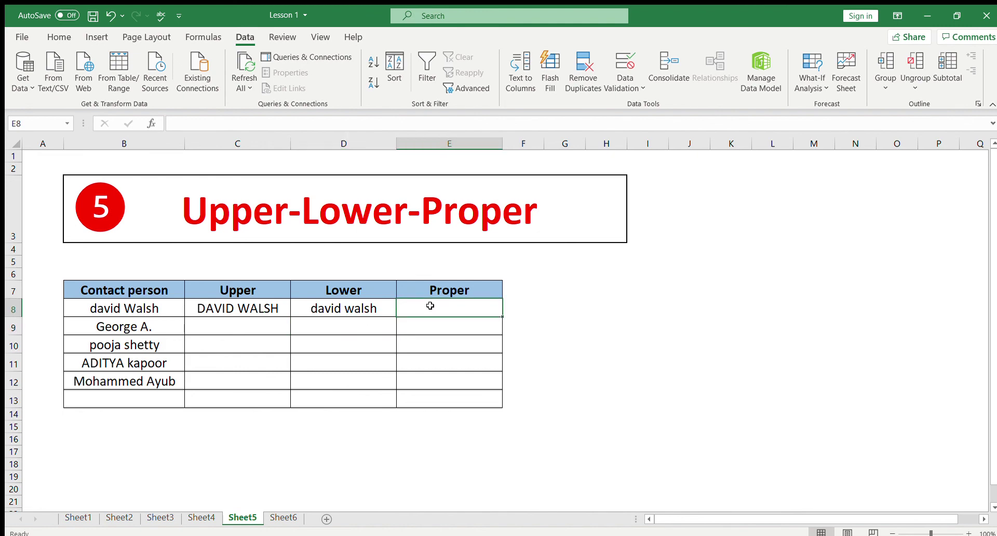
left_click(129, 313)
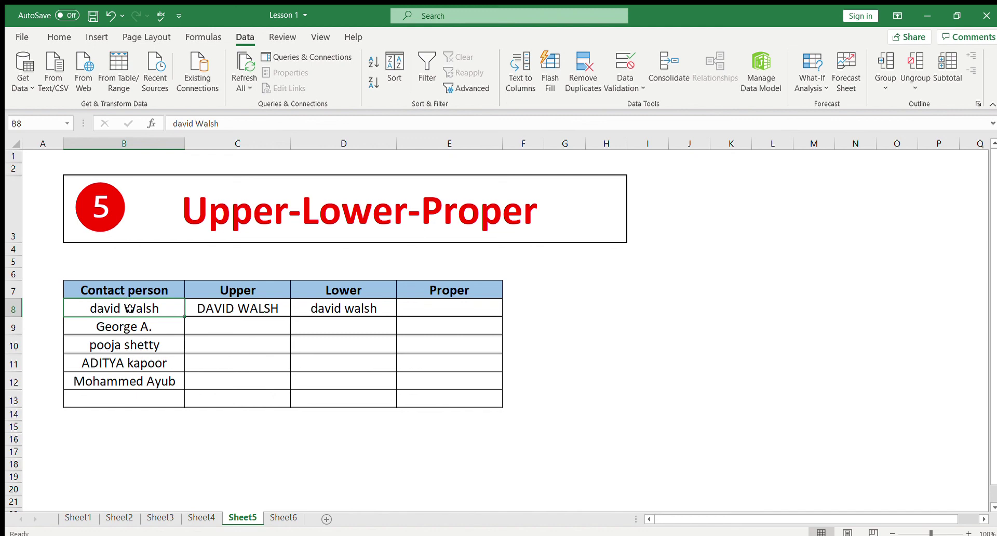
left_click(435, 308)
type("=")
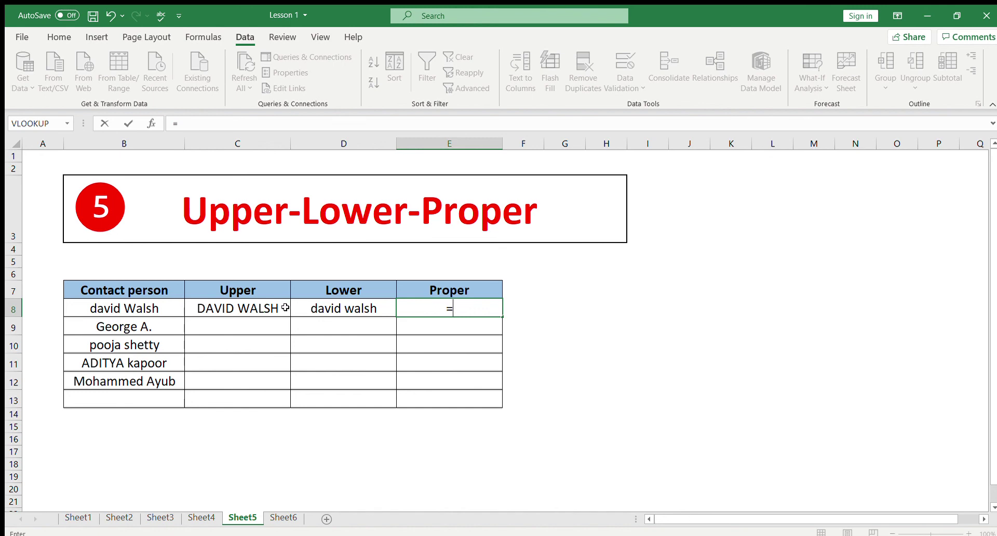
type("proper(")
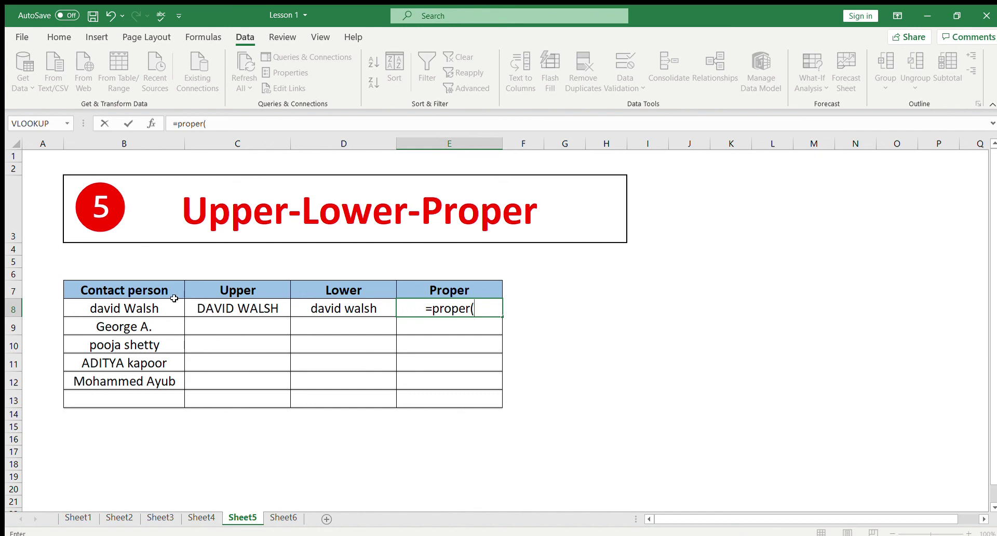
left_click(140, 308)
type(")")
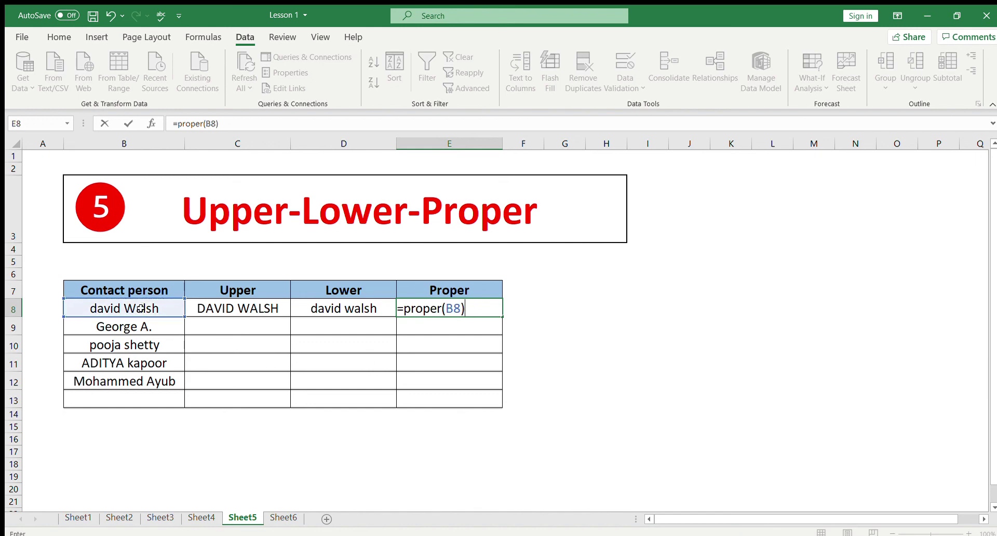
key("Return")
left_click(141, 308)
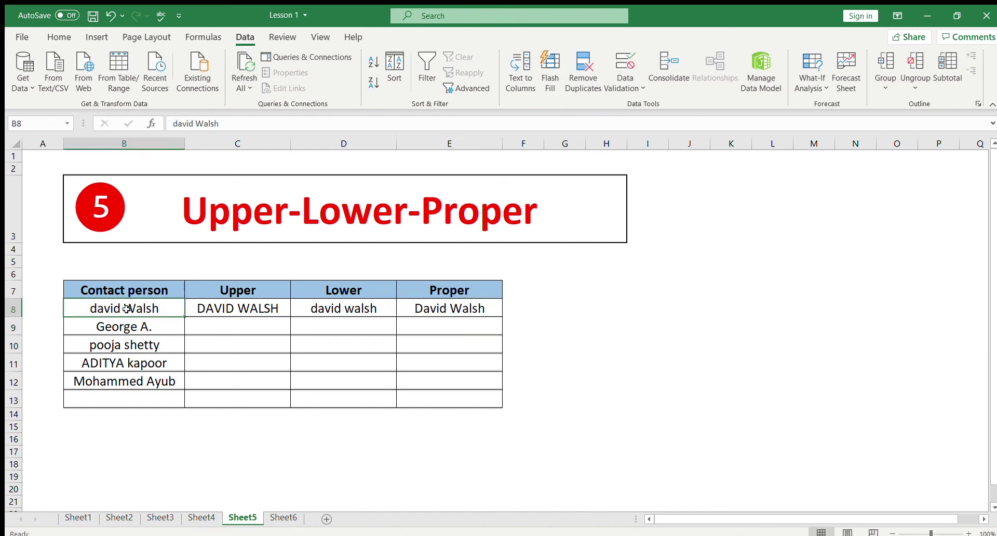
left_click(433, 308)
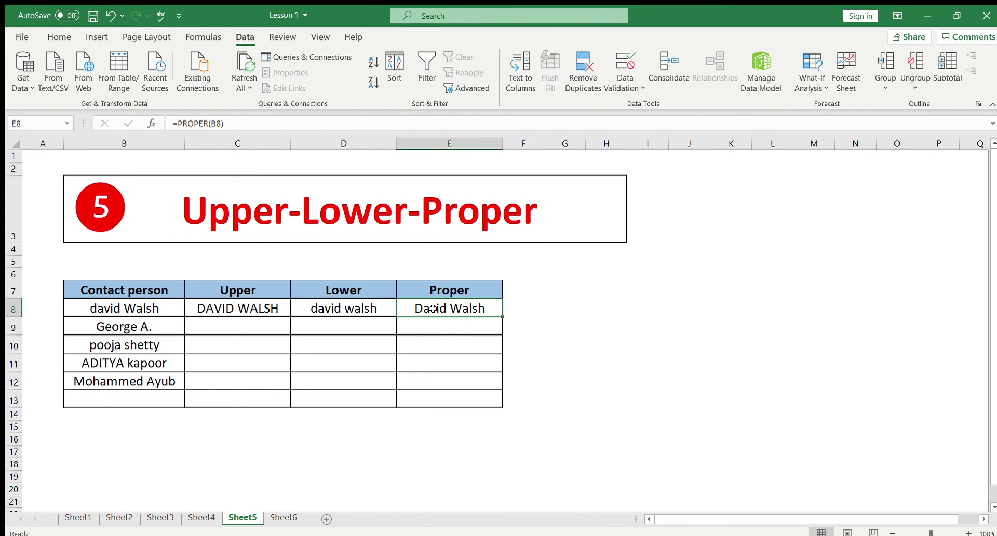
left_click_drag(262, 307, 417, 309)
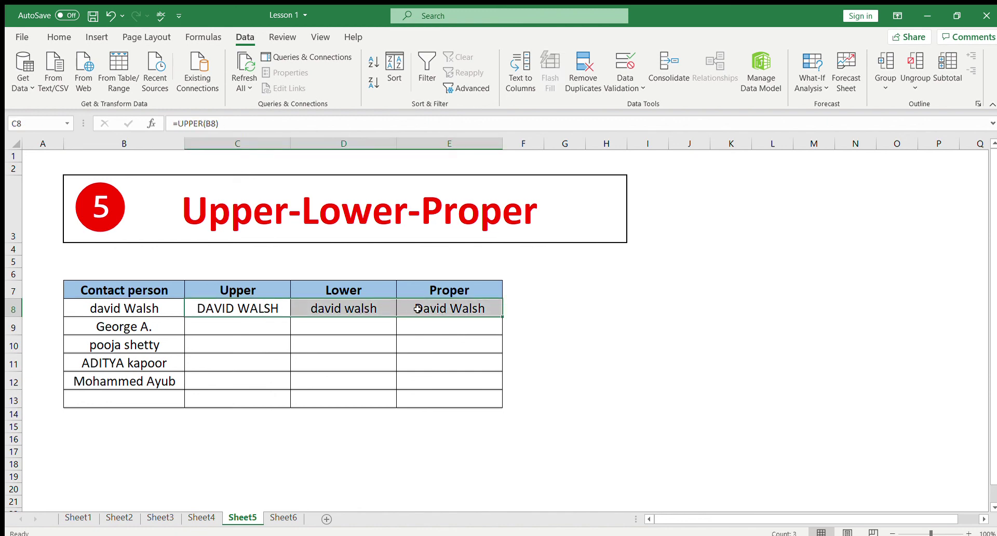
key("ctrl+c")
key("shift+Down")
key("shift+Down")
key("shift+Down")
key("shift+Down")
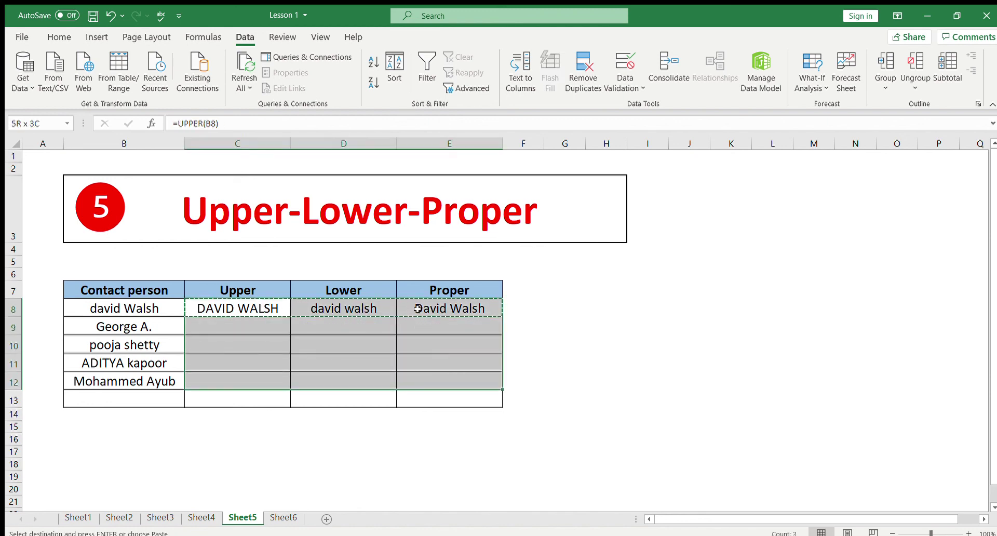
key("ctrl+v")
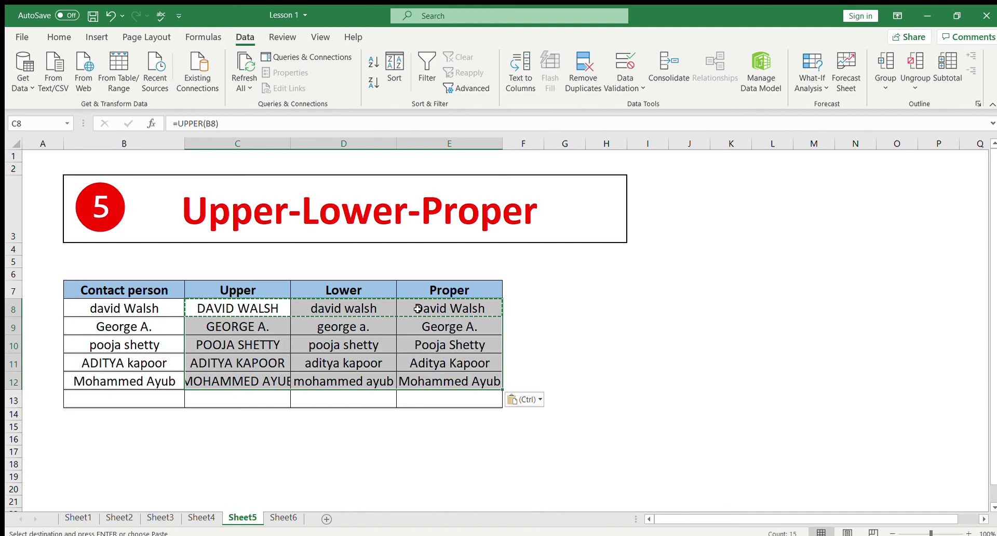
left_click(196, 425)
left_click_drag(286, 141, 430, 143)
left_click(182, 425)
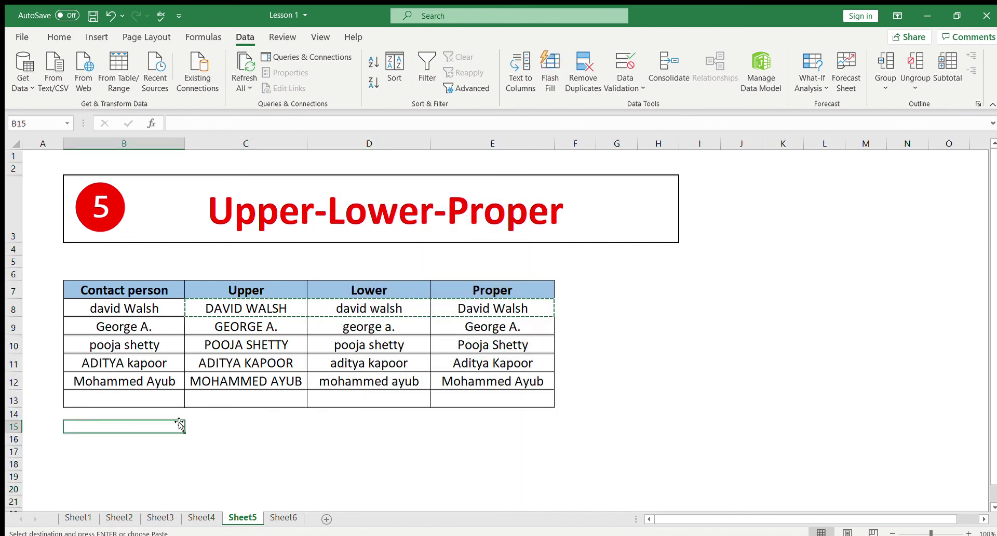
left_click(101, 364)
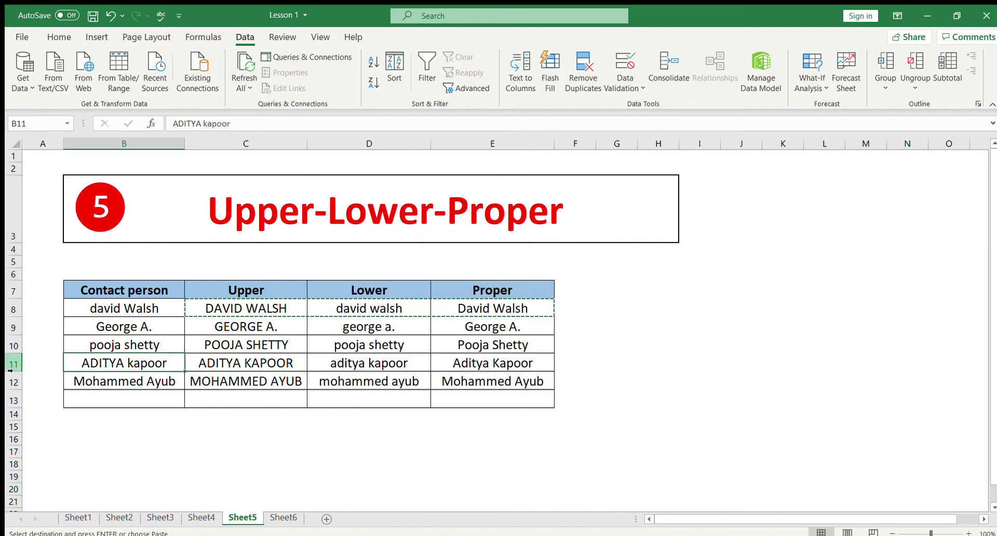
key("shift+space")
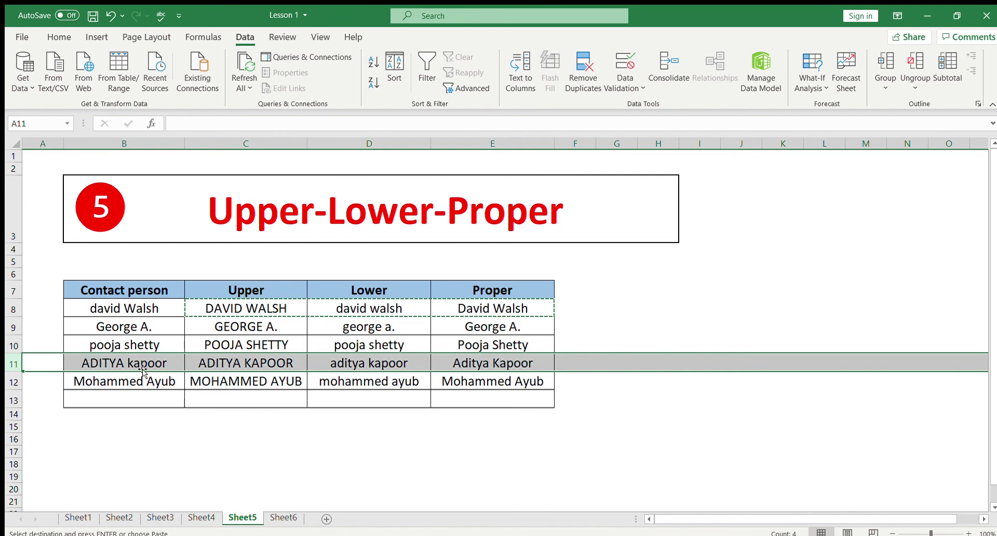
left_click(327, 364)
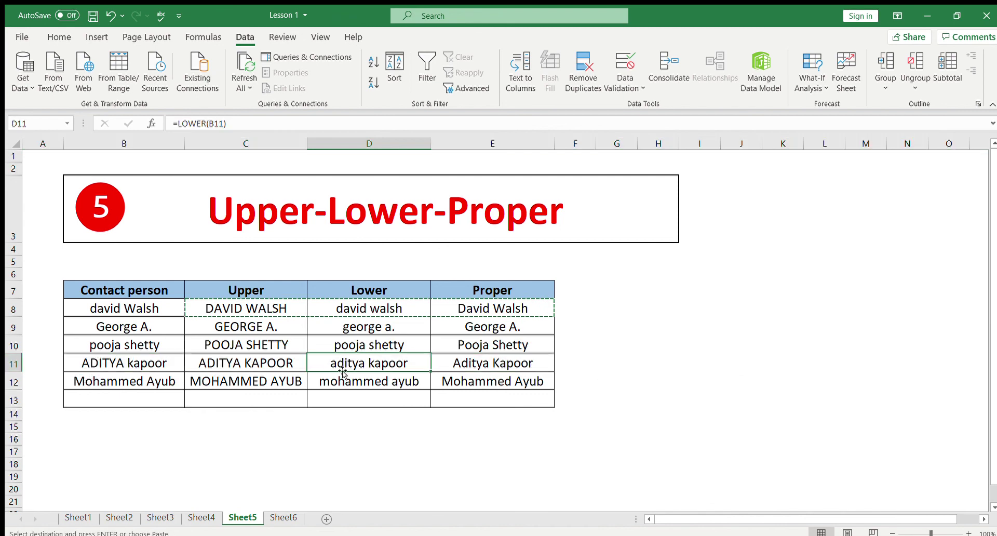
left_click(151, 365)
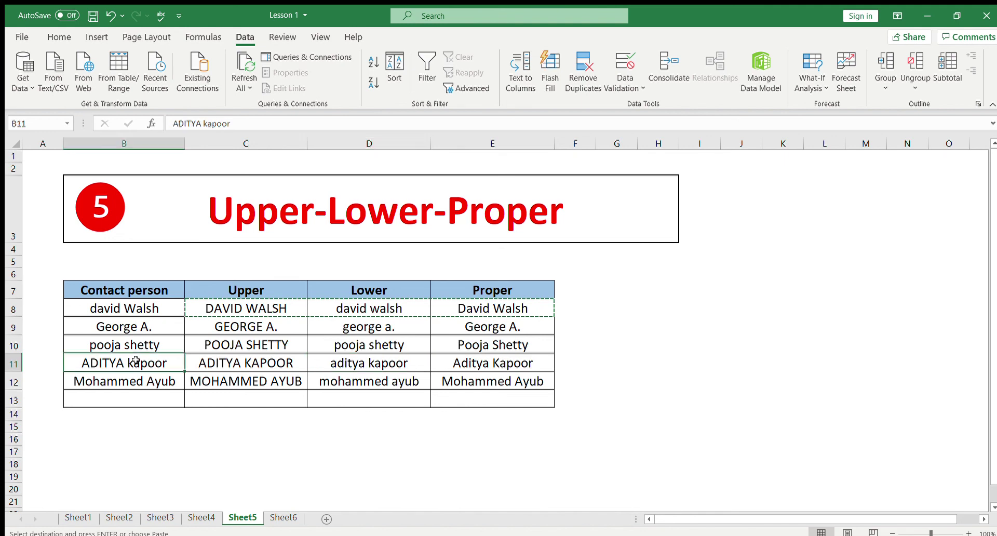
left_click(500, 364)
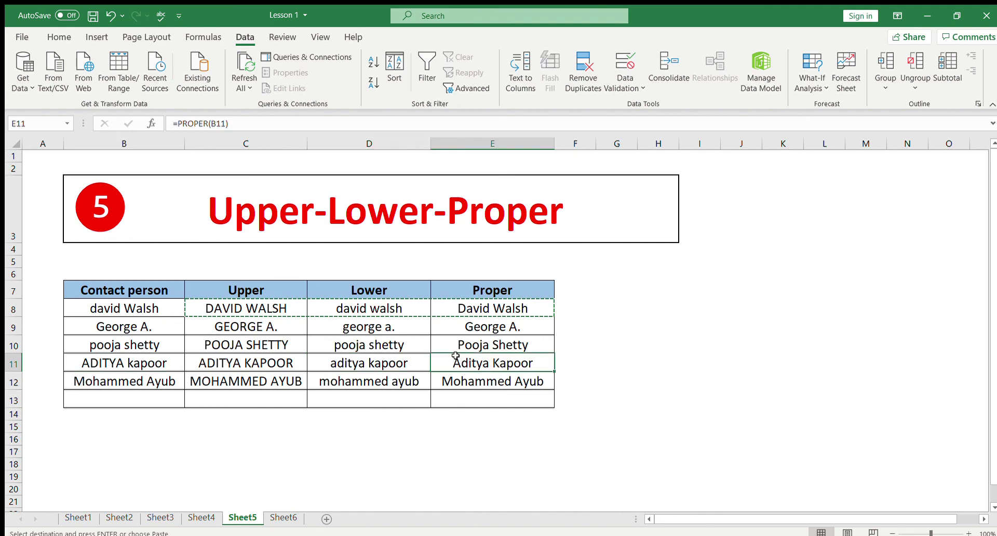
Widen the Proper column E slightly, then go to the Sheet6 closing card
left_click_drag(556, 147, 559, 146)
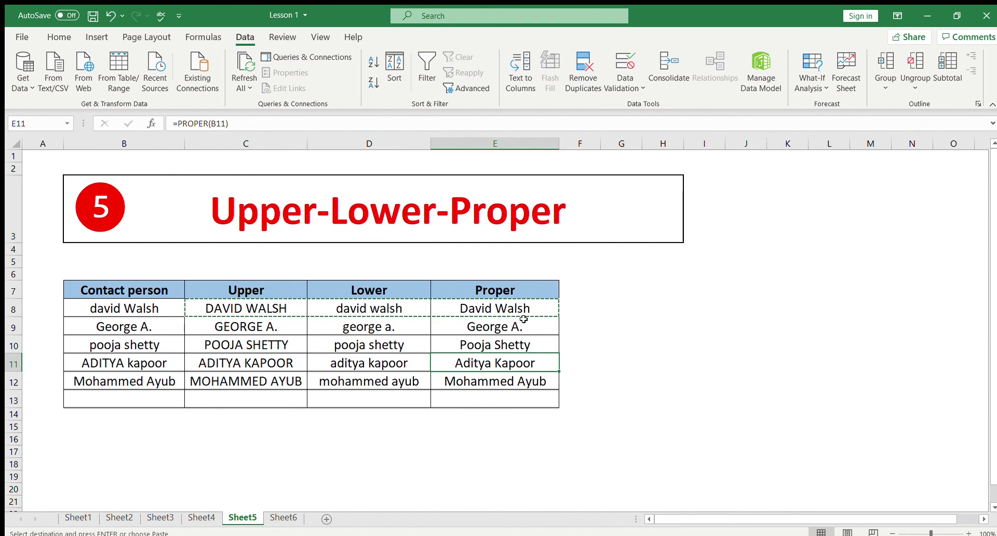
left_click(476, 414)
left_click(476, 356)
left_click(249, 474)
left_click(176, 489)
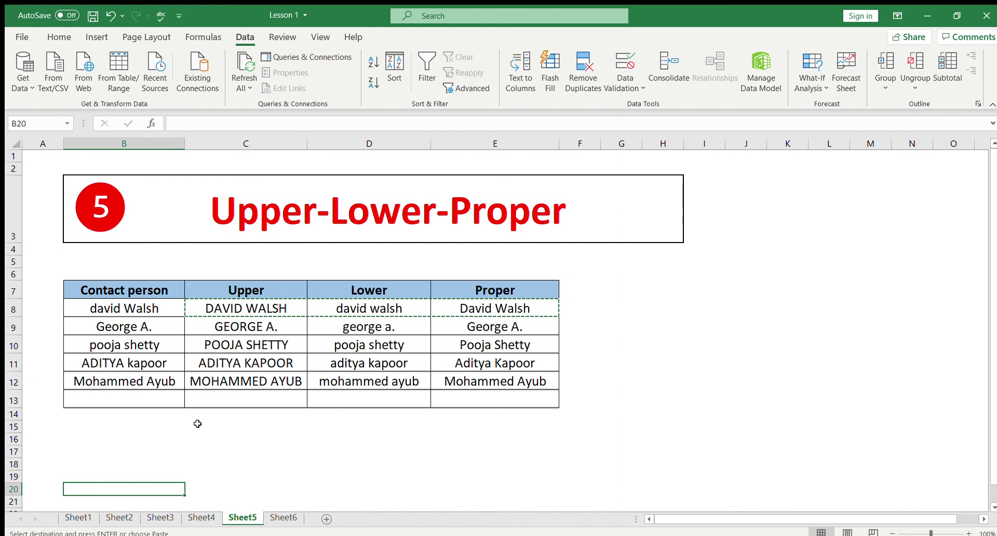
left_click(281, 515)
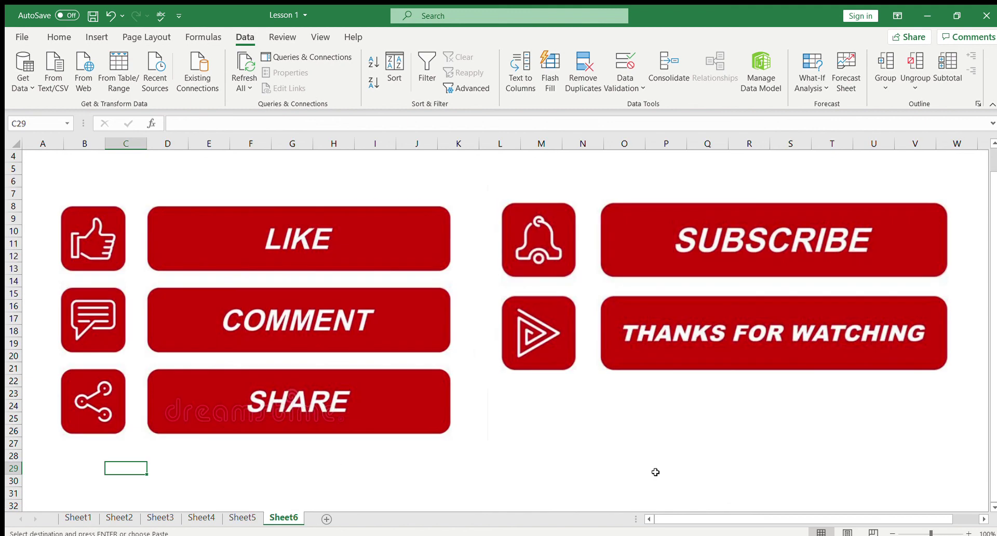